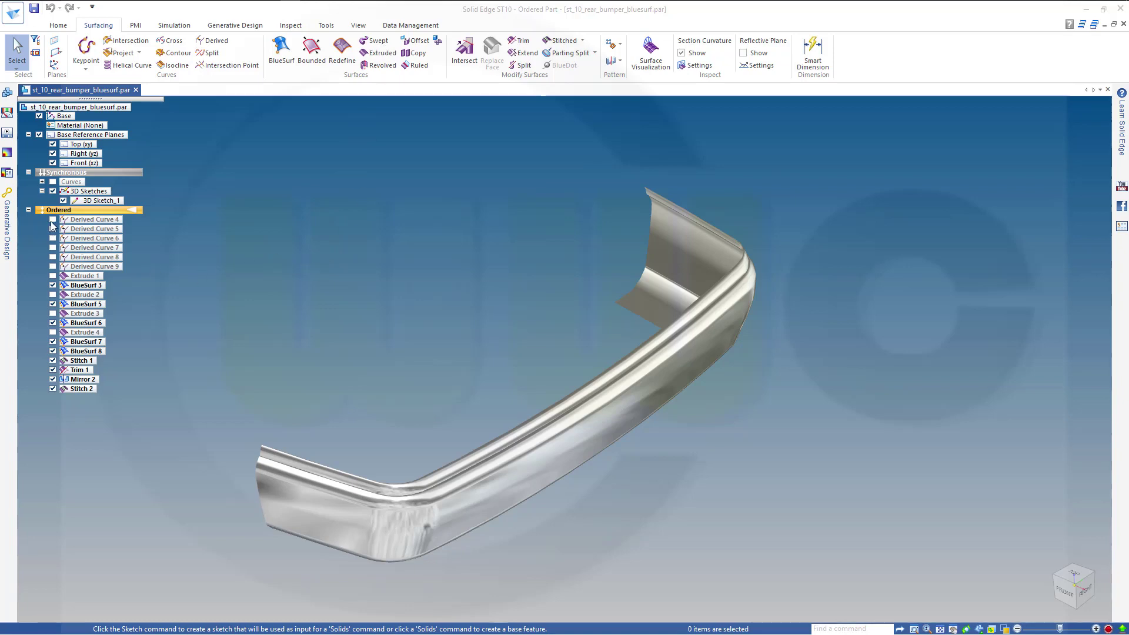
Show Derived Curves 9 down to 4 in PathFinder as edge curves on the bumper.
left_click(52, 266)
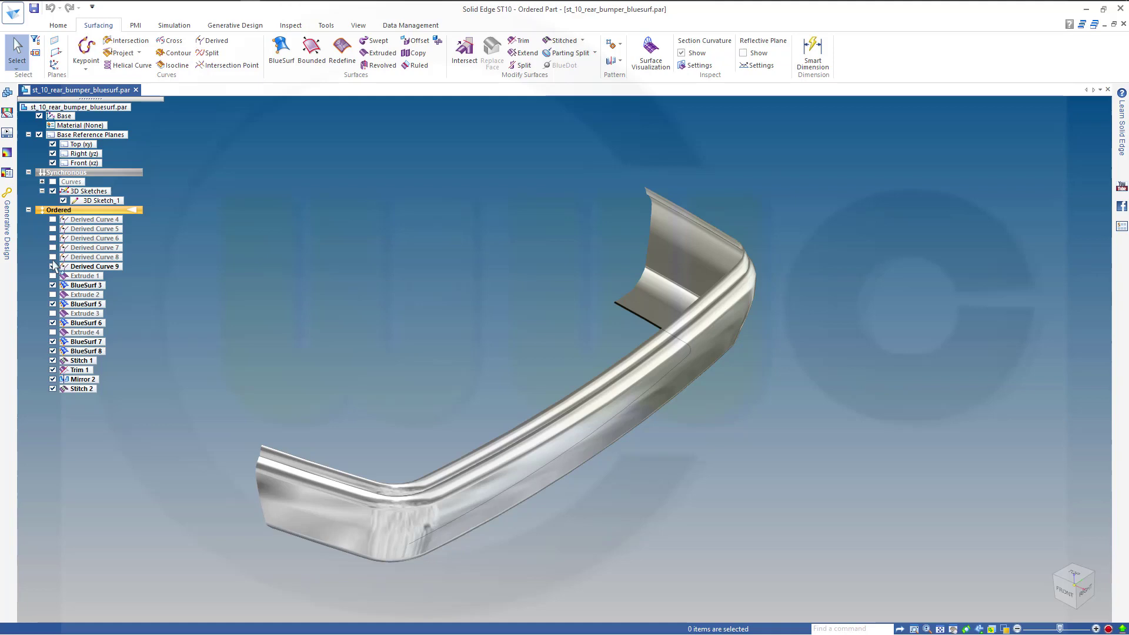
left_click(52, 257)
left_click(52, 248)
left_click(52, 238)
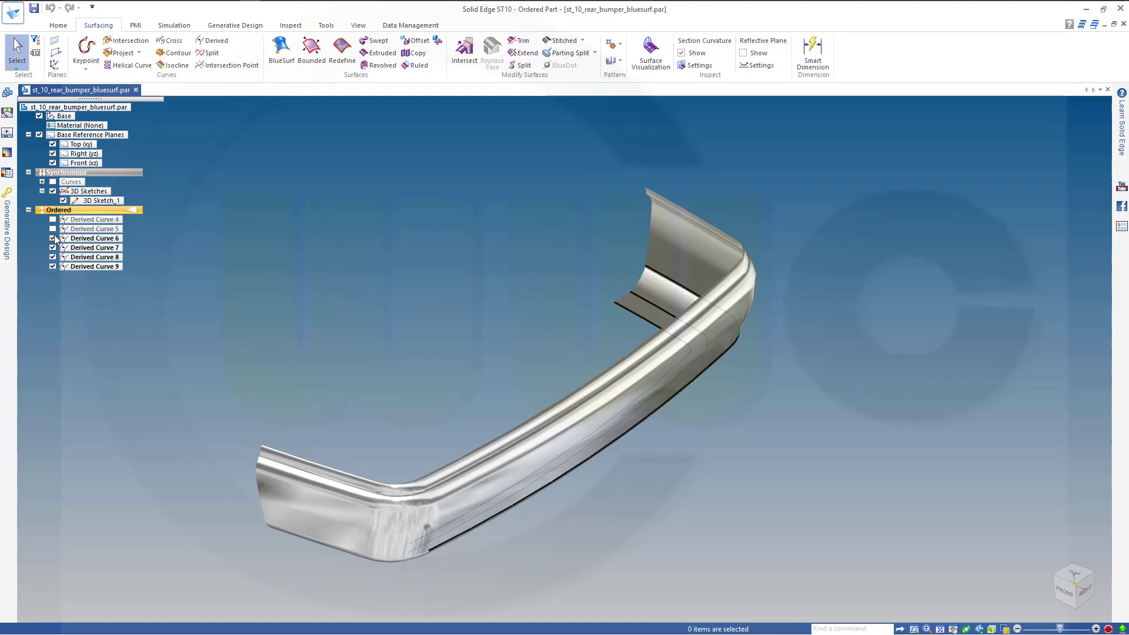
left_click(52, 229)
left_click(52, 219)
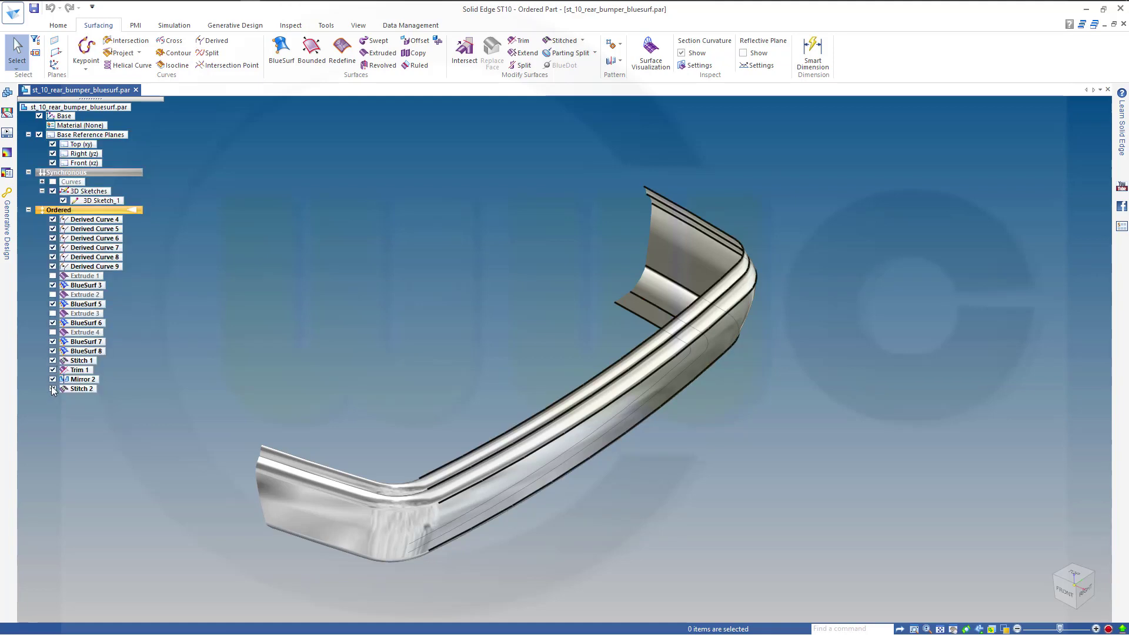
Hide Stitch 2, orbit to inspect the curves, and toggle the sketch curves and surface features on and off.
left_click(52, 389)
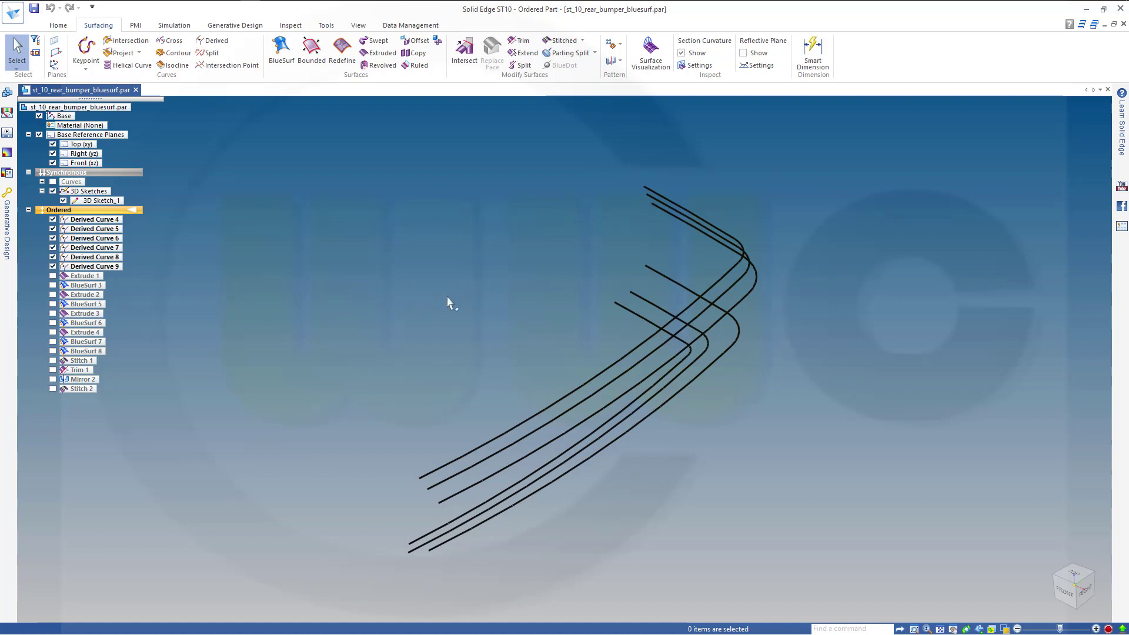
mouse_move(464, 271)
middle_mouse_down()
mouse_move(453, 245)
mouse_move(471, 256)
middle_mouse_up()
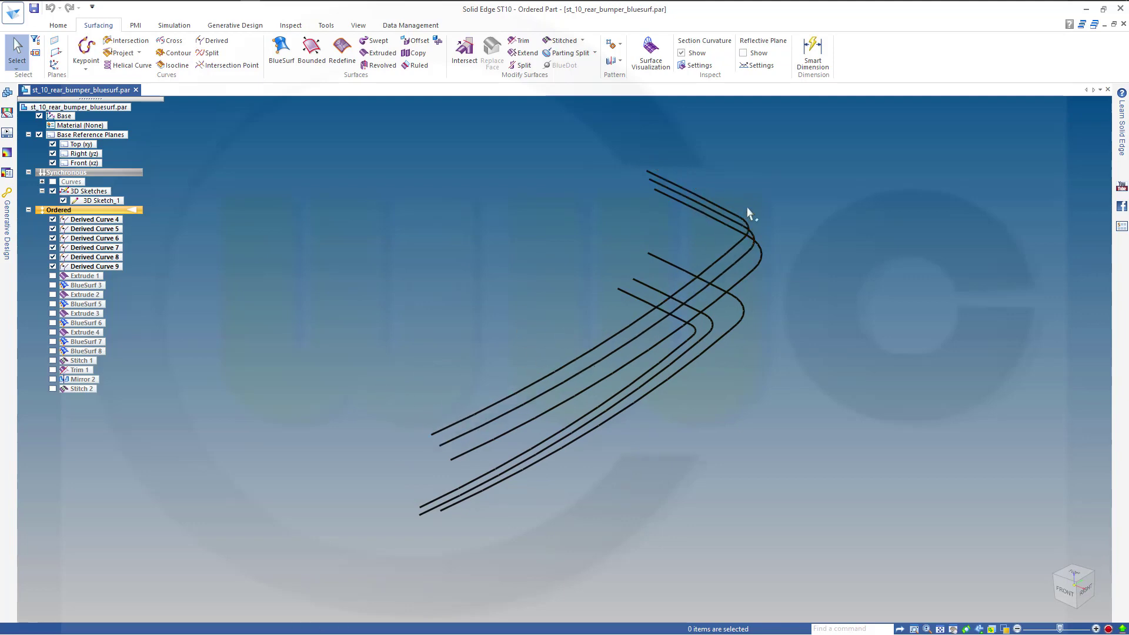
left_click(53, 182)
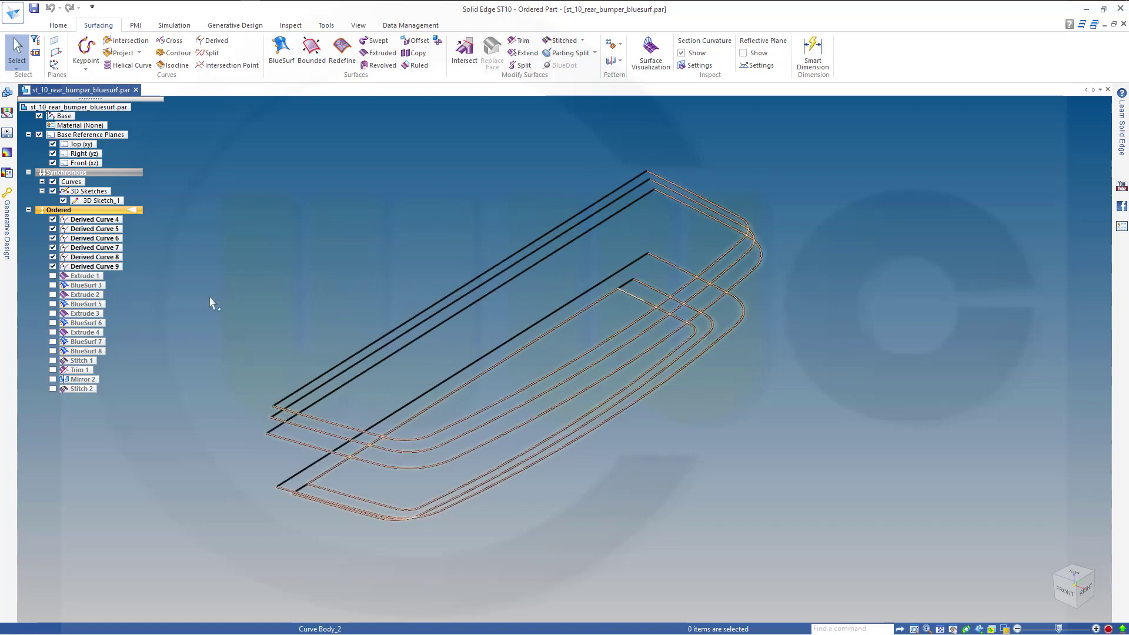
left_click(53, 182)
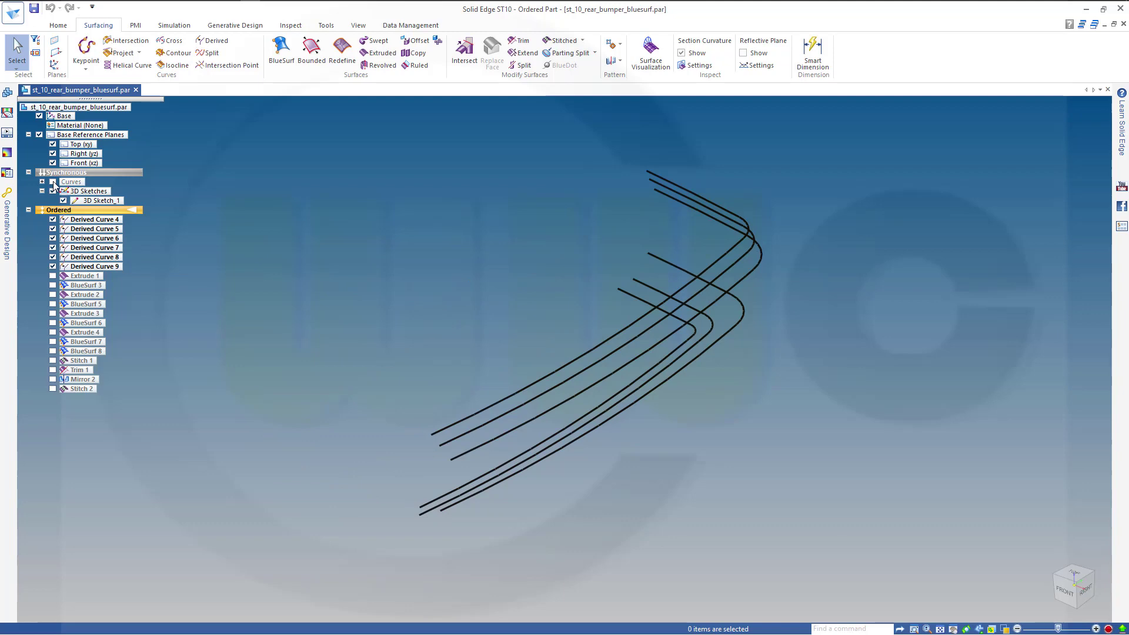
left_click(53, 285)
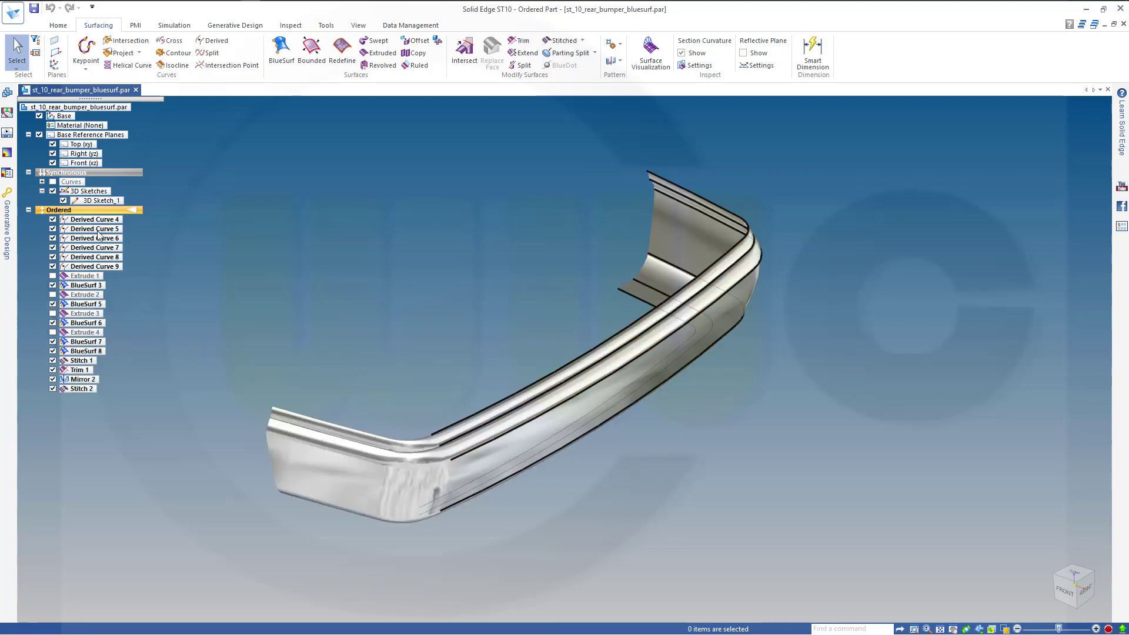
left_click(53, 388)
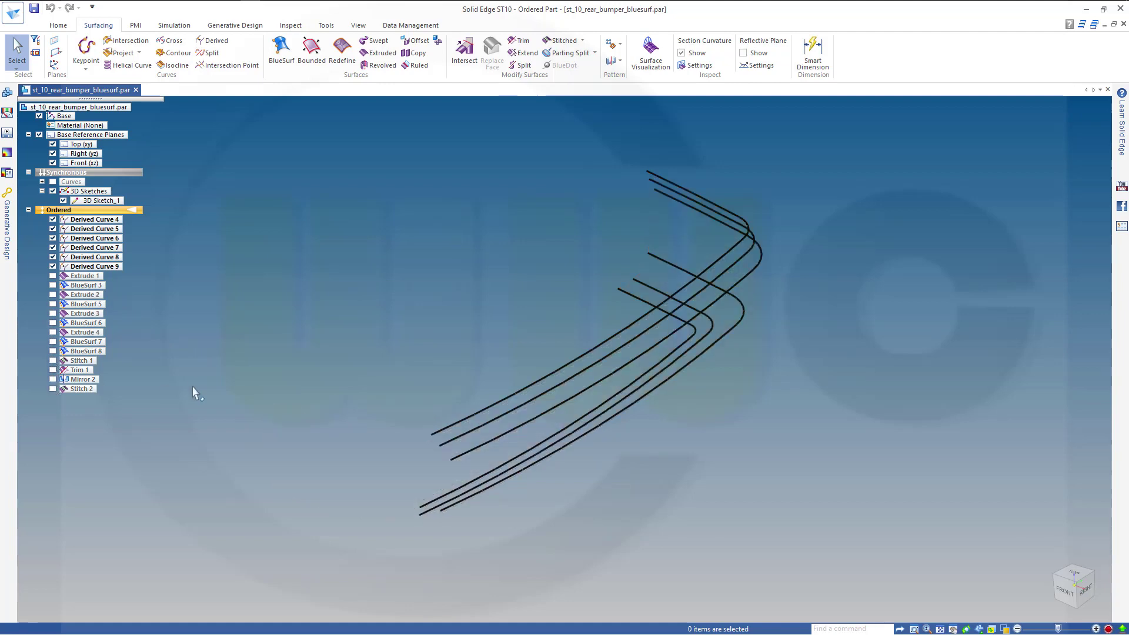
left_click(53, 369)
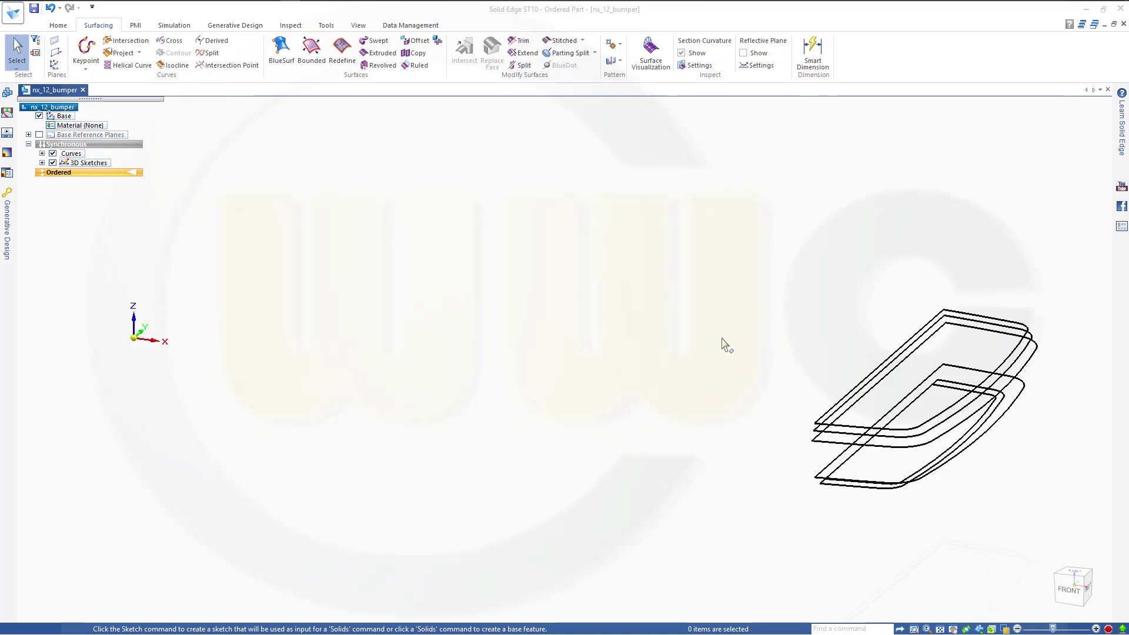
left_click(42, 154)
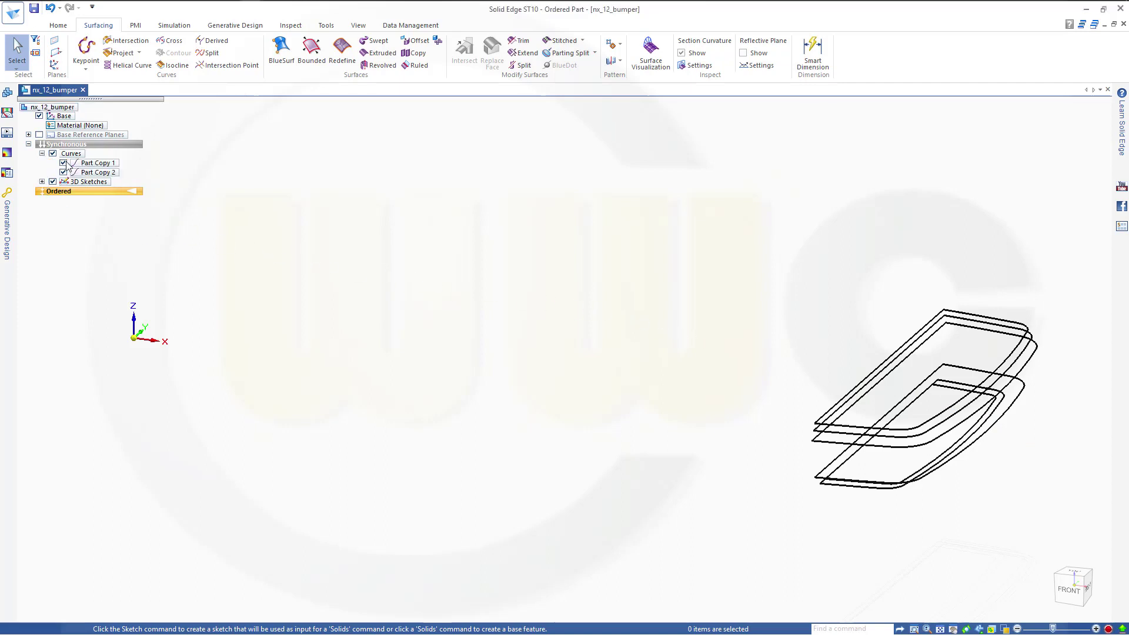
left_click(63, 163)
left_click(63, 163)
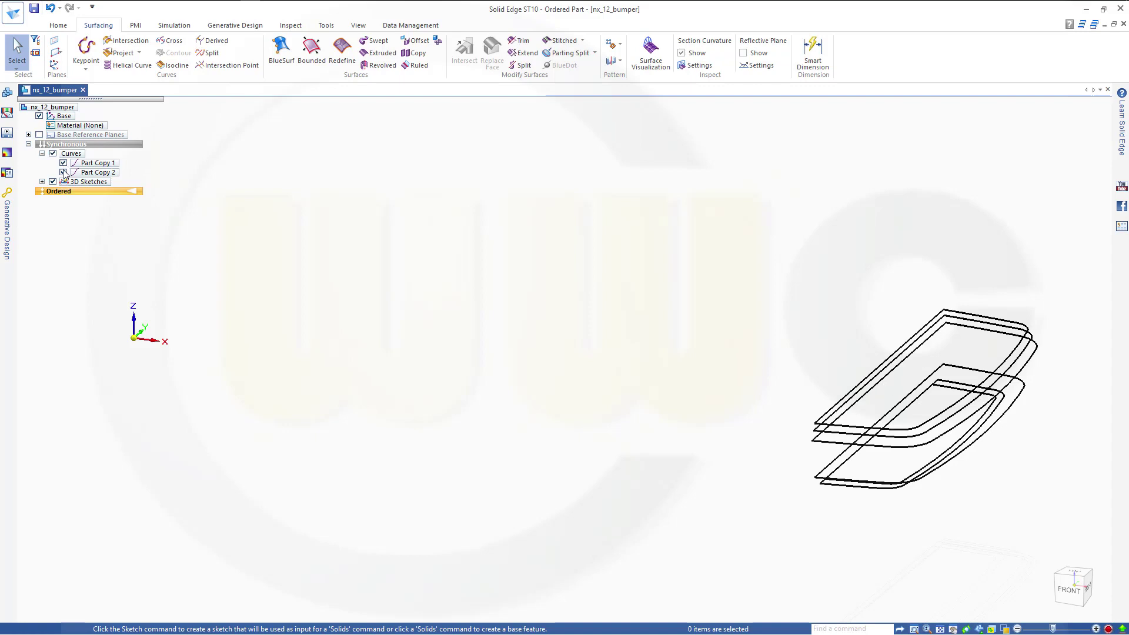
left_click(62, 172)
left_click(63, 172)
scroll(1082, 327, "up", 2)
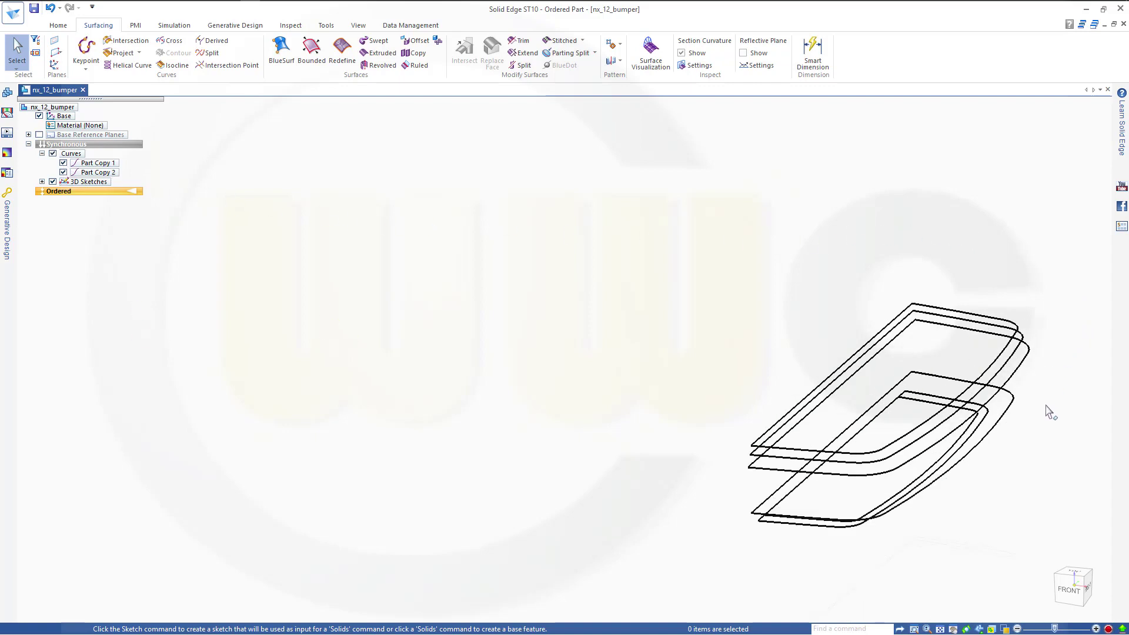
scroll(1050, 413, "up", 1)
middle_click_drag(1050, 438, 670, 295, "shift")
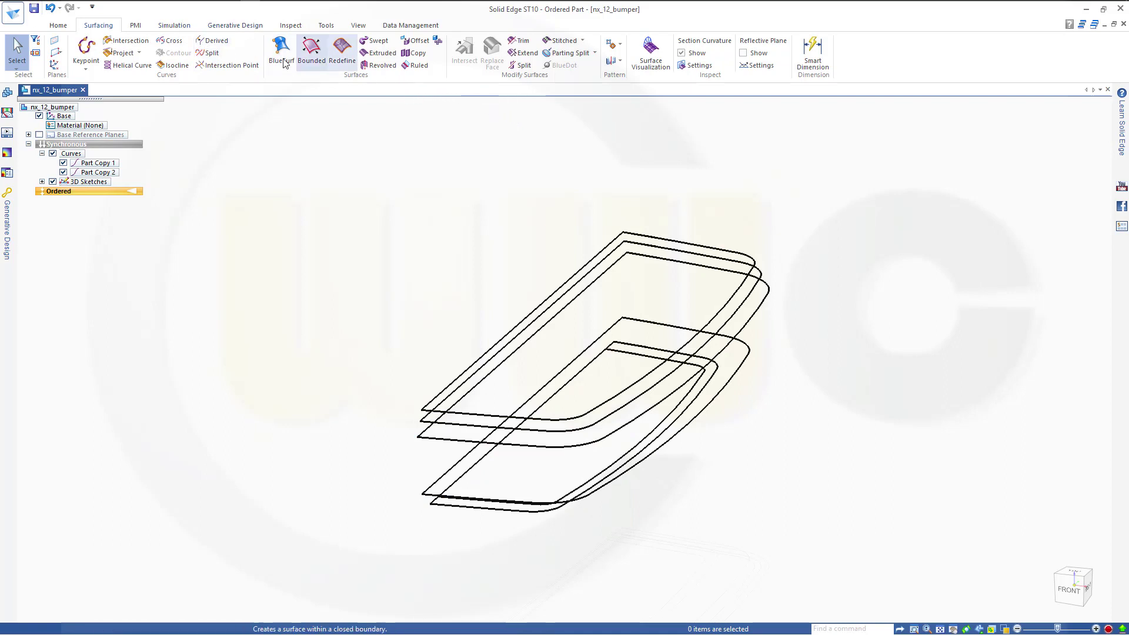
Start a Derived curve in Chain select mode and create Derived Curves 1 and 2 from the upper outline chains.
left_click(212, 41)
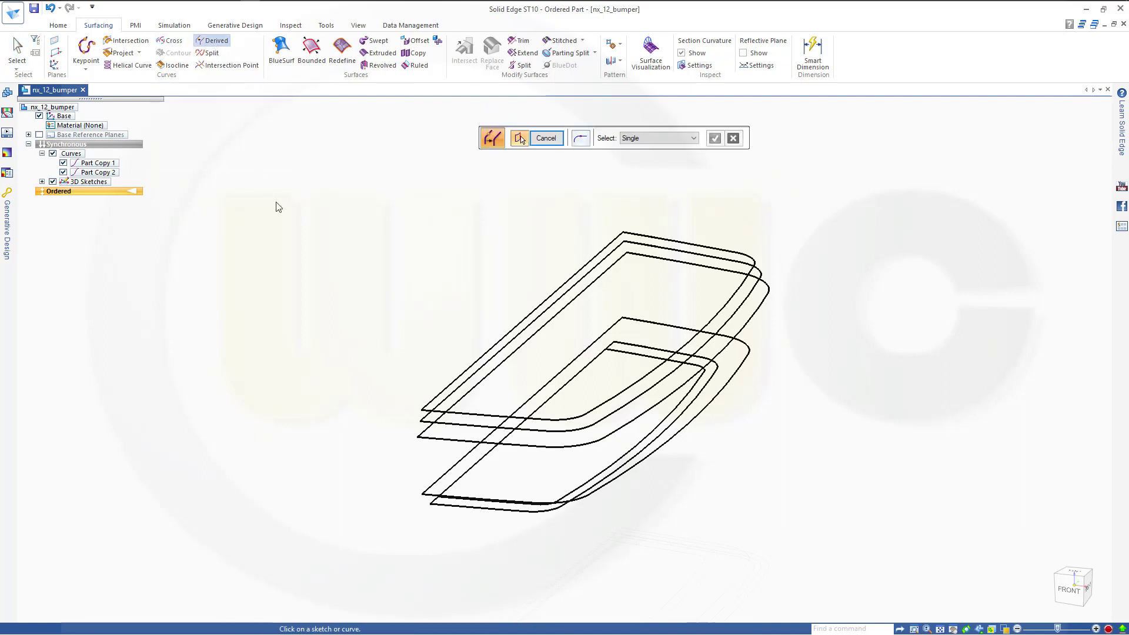
left_click(667, 139)
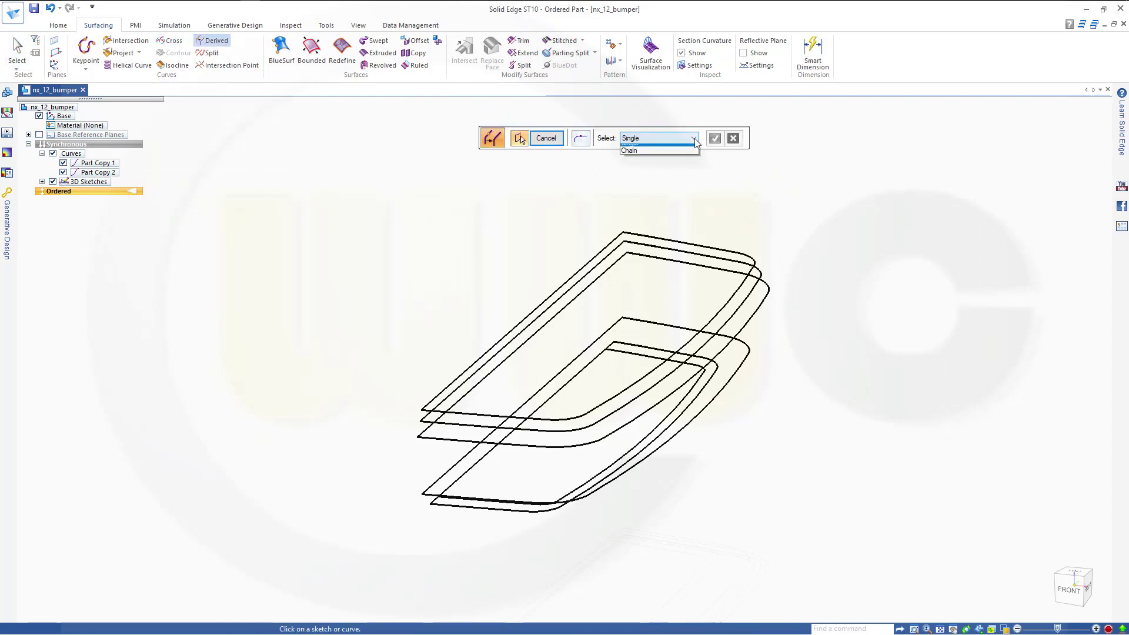
left_click(651, 157)
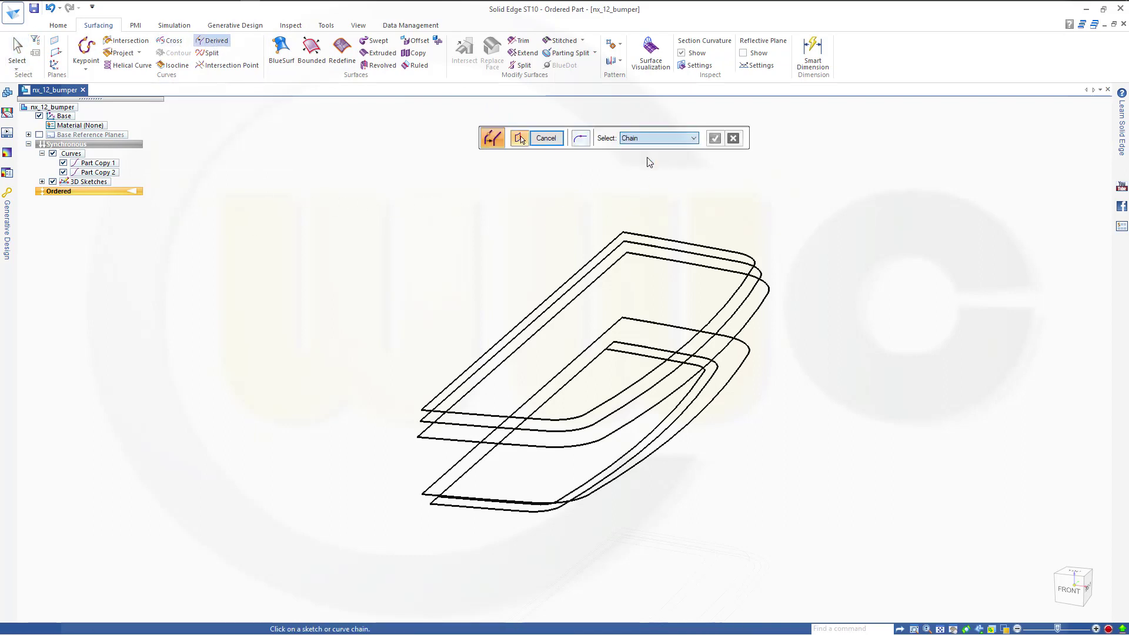
left_click(727, 252)
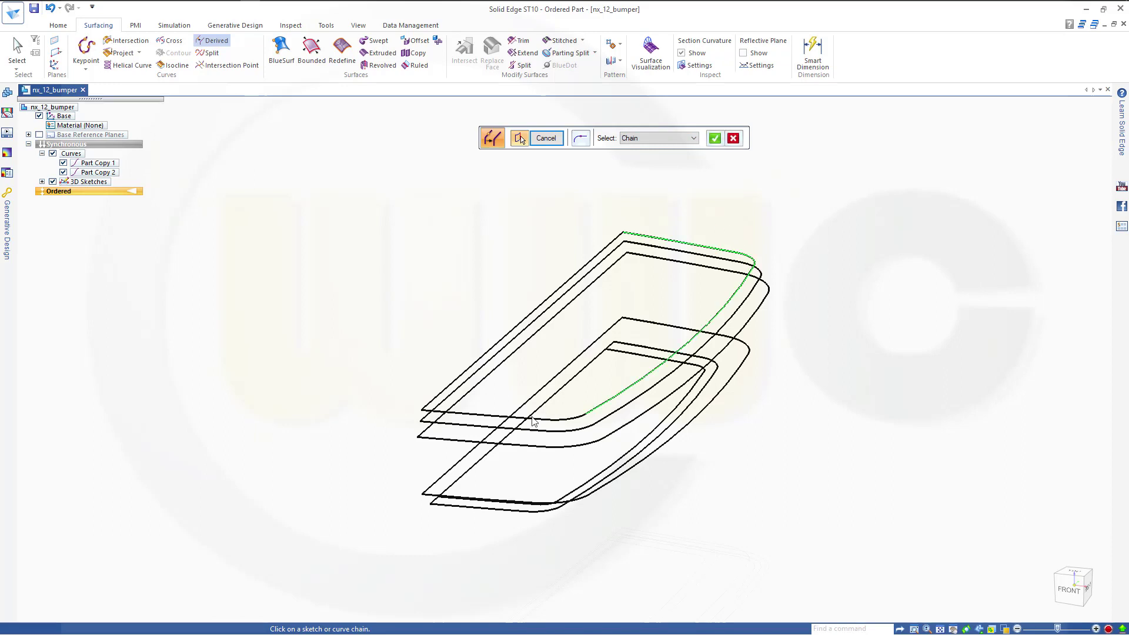
left_click(715, 140)
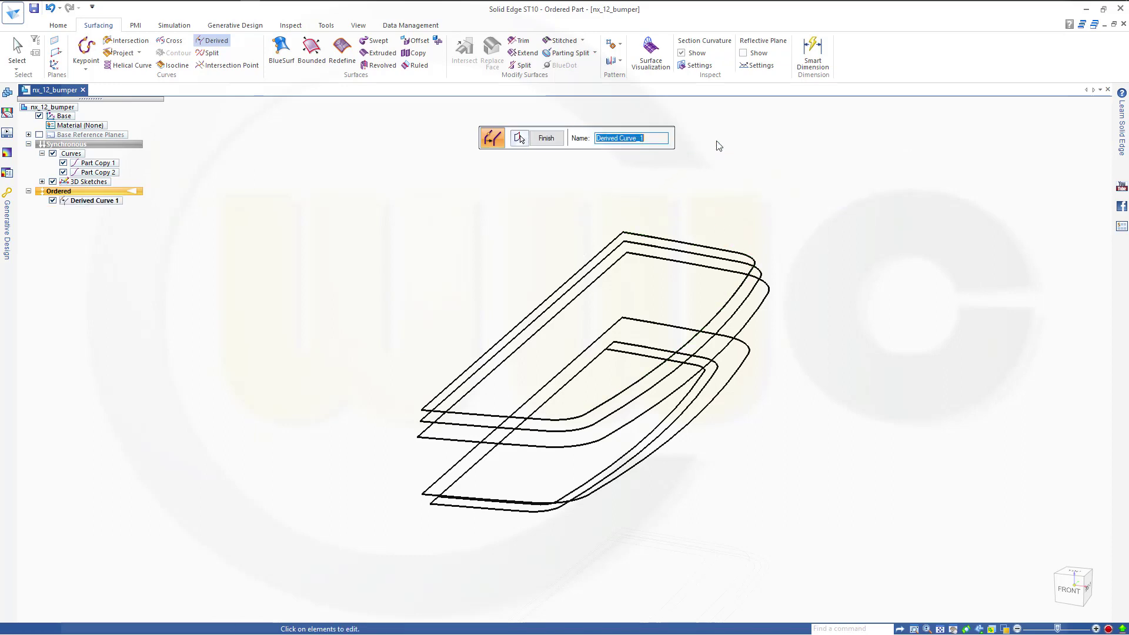
left_click(547, 140)
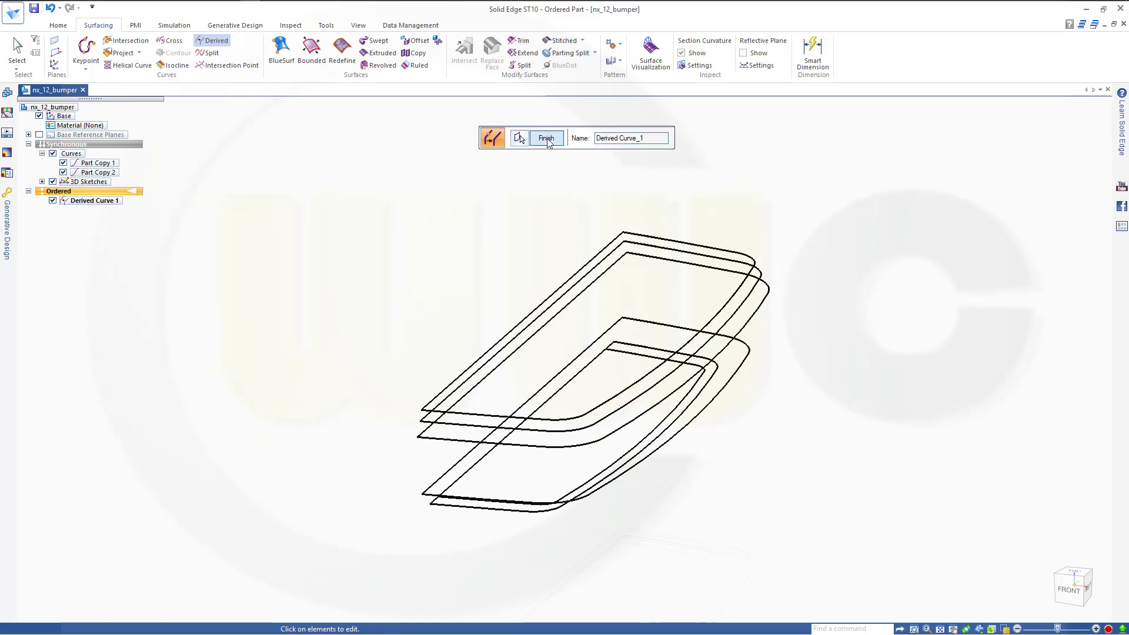
left_click(715, 263)
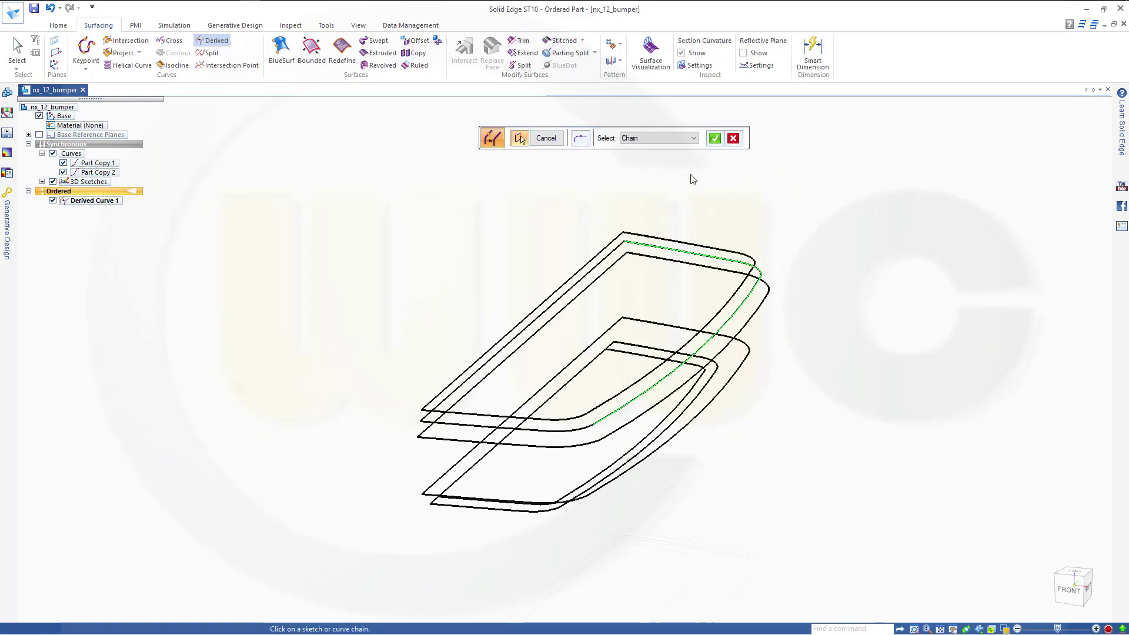
left_click(714, 139)
left_click(546, 138)
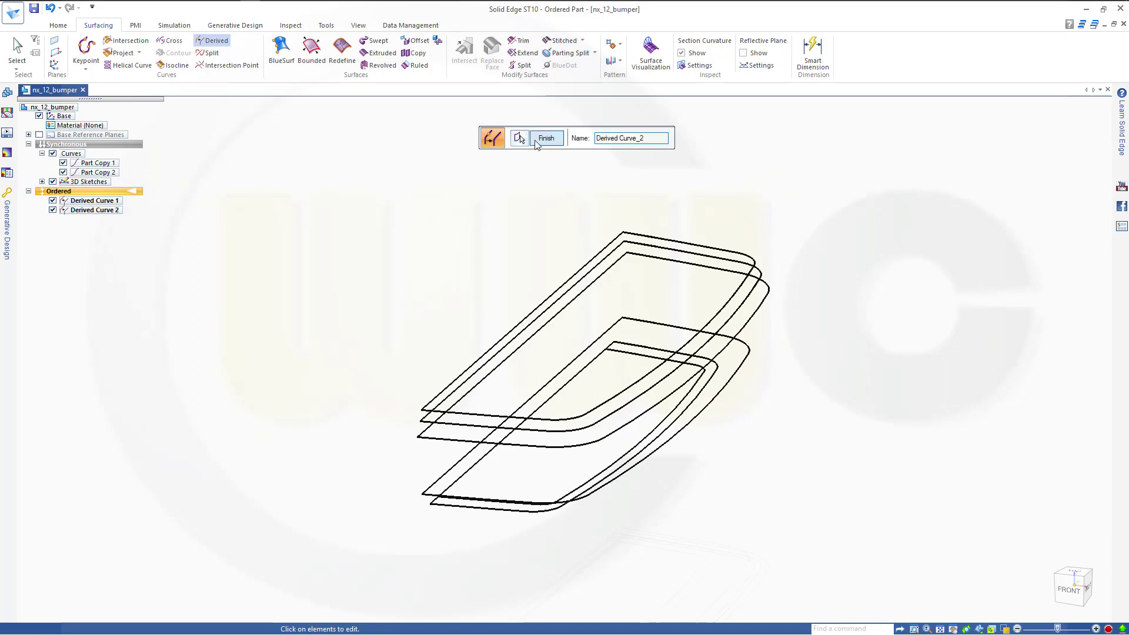
Create Derived Curves 3 through 6 from the remaining outline chains, ending with the inner lower chain.
left_click(718, 266)
left_click(715, 139)
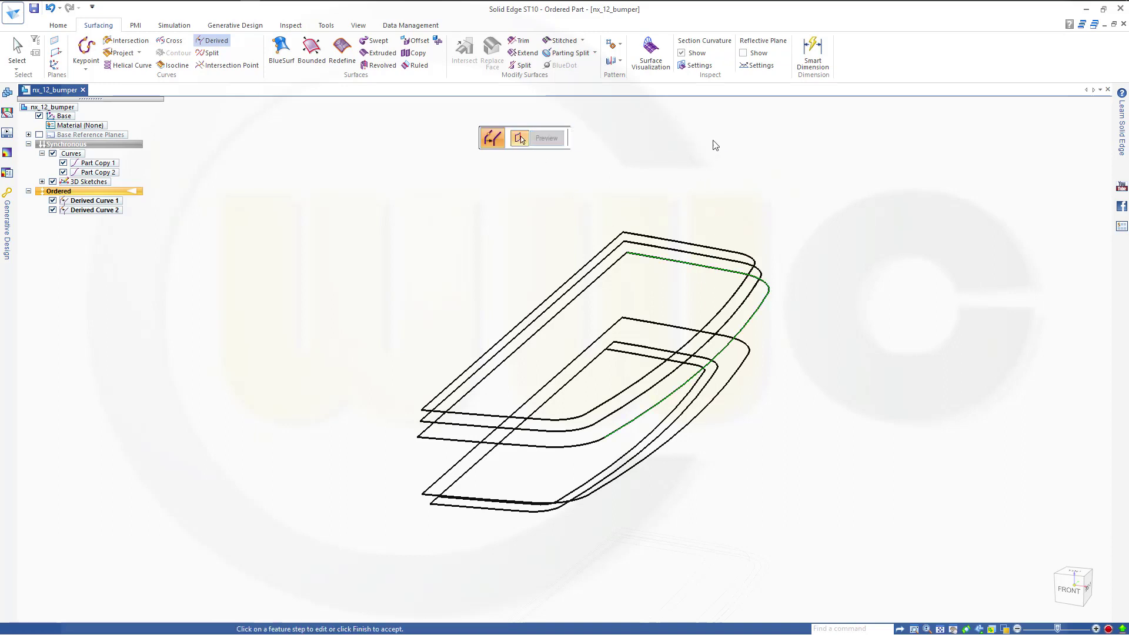
left_click(546, 138)
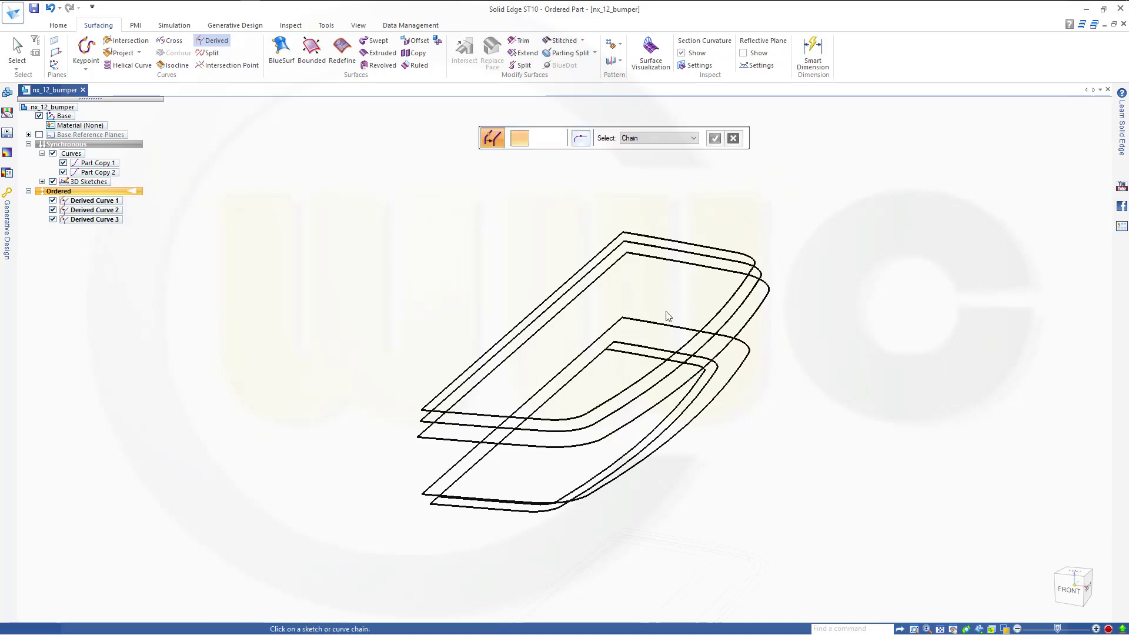
left_click(689, 331)
left_click(714, 138)
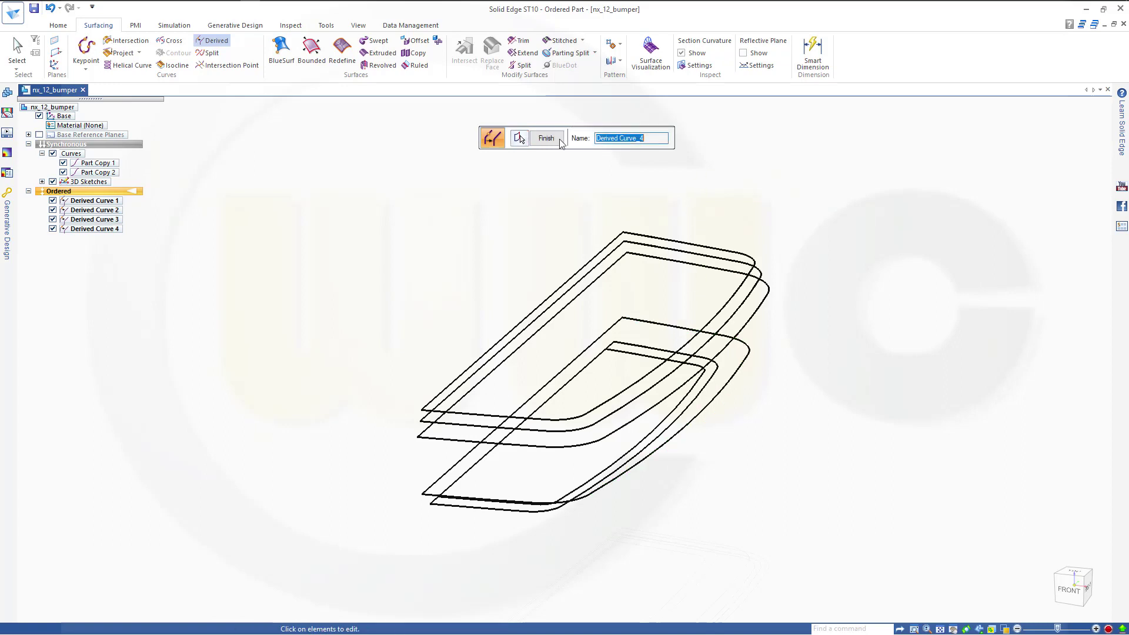
left_click(556, 141)
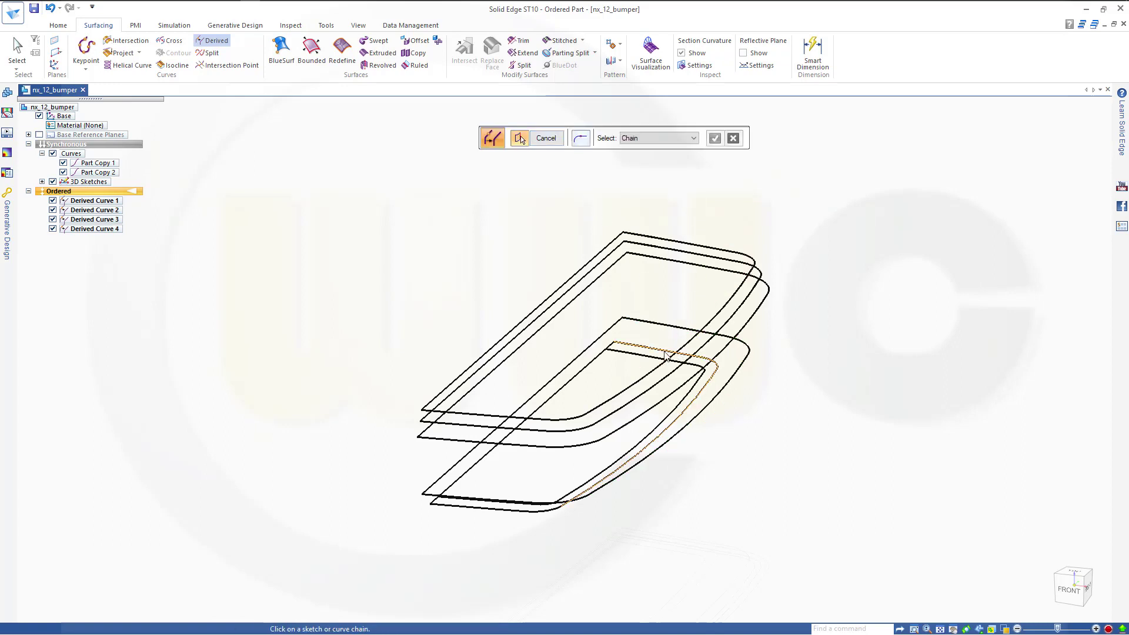
left_click(666, 353)
left_click(714, 139)
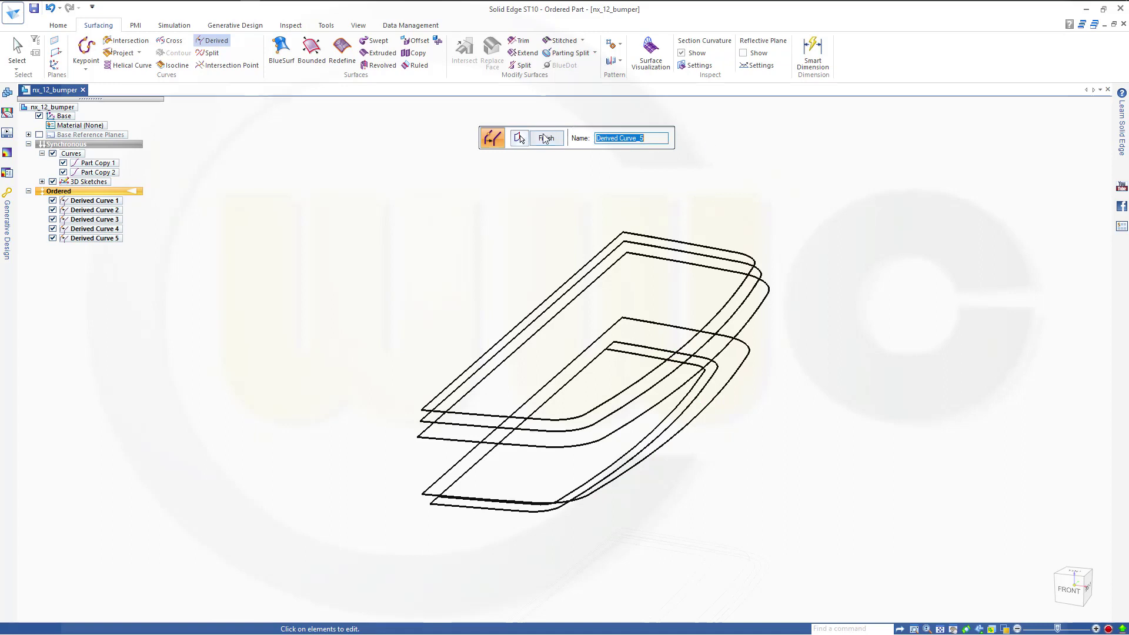
left_click(654, 360)
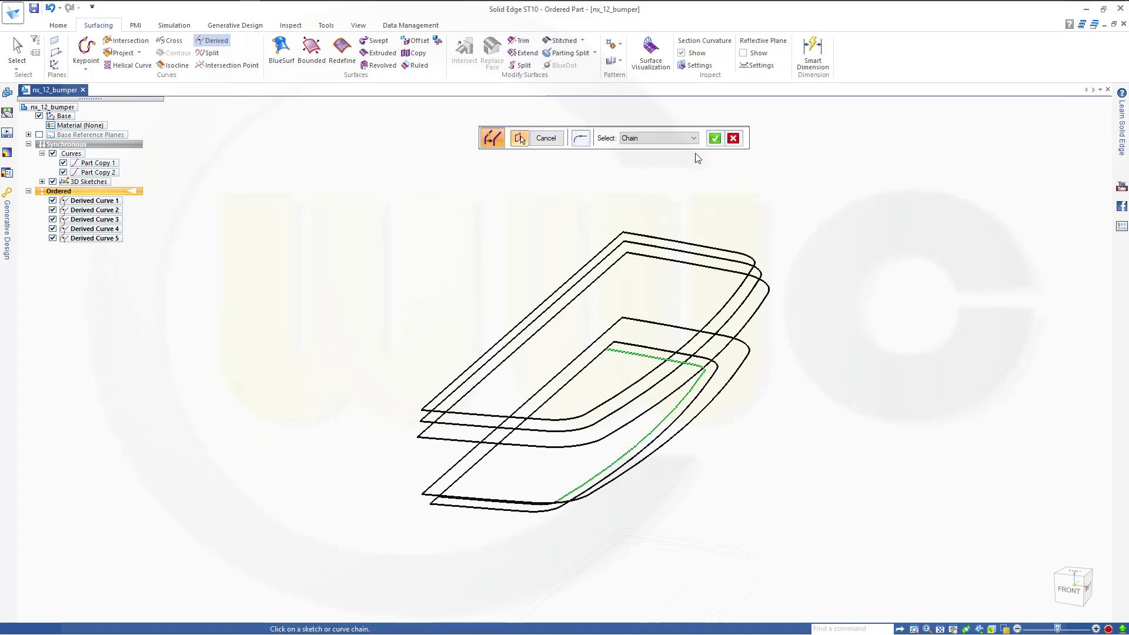
left_click(715, 140)
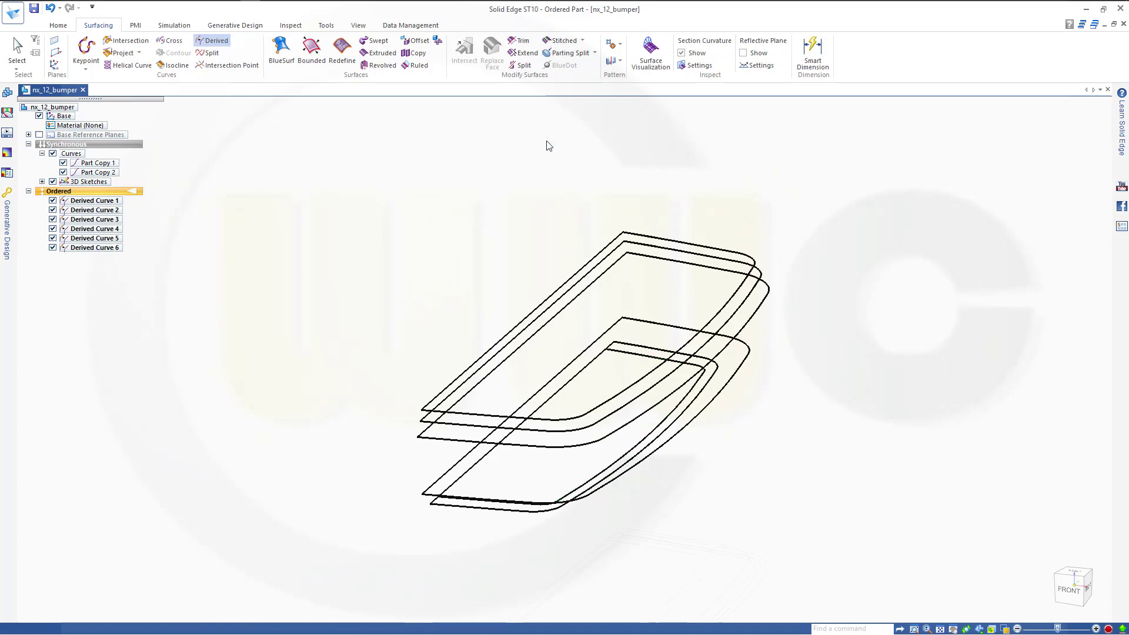
left_click(546, 139)
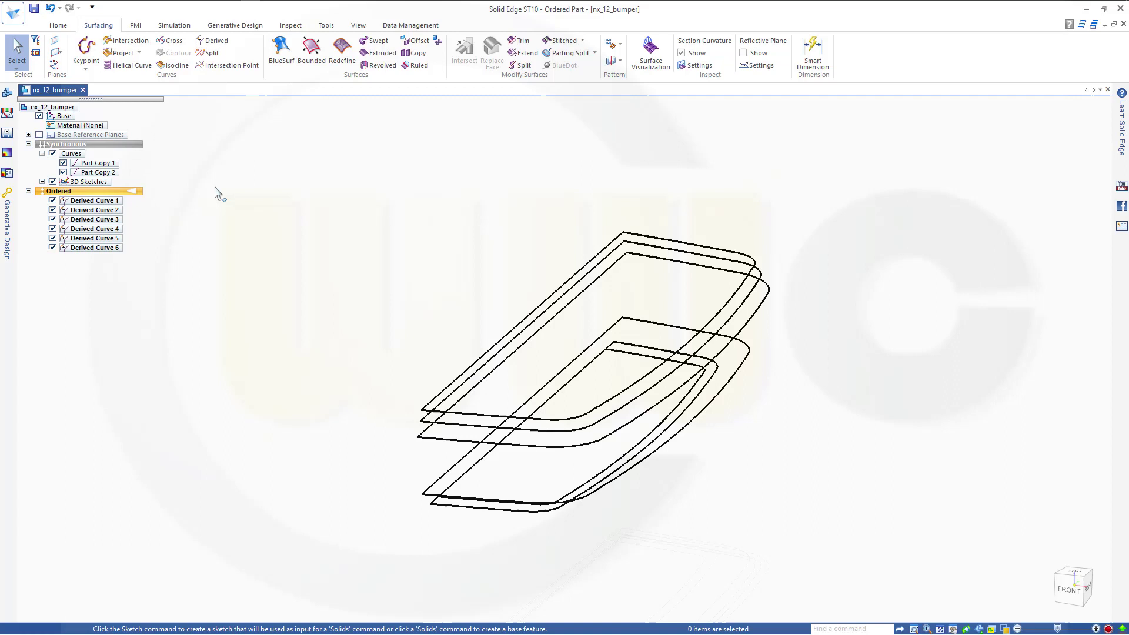
Hide the part-copy Curves and orbit the view to see the derived curves.
left_click(53, 154)
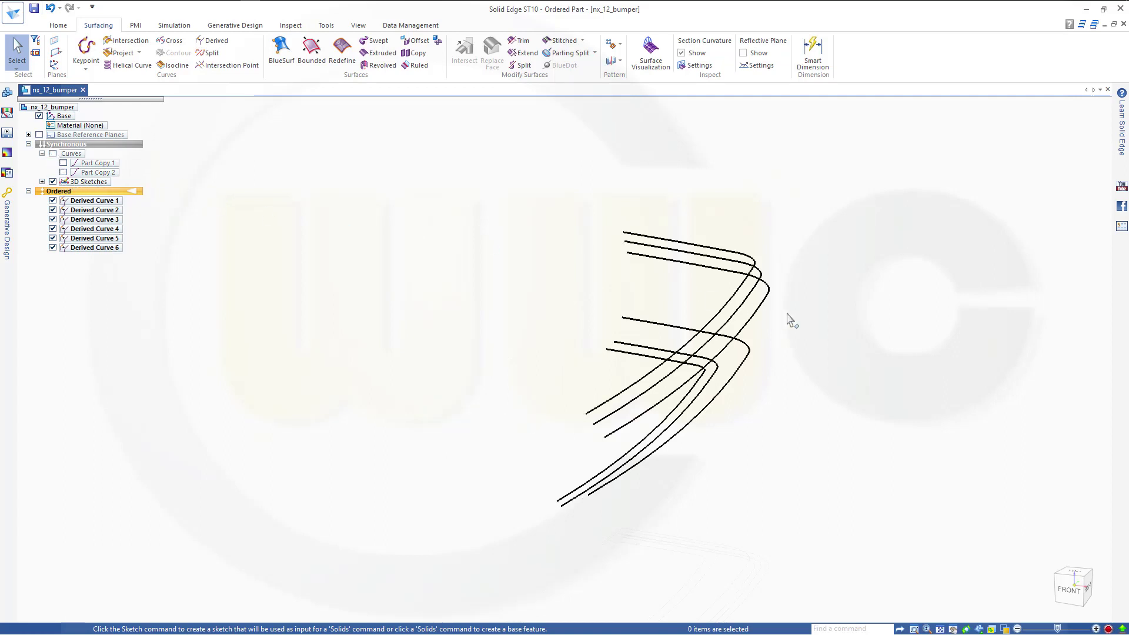
middle_click_drag(743, 410, 803, 337)
scroll(800, 336, "up", 2)
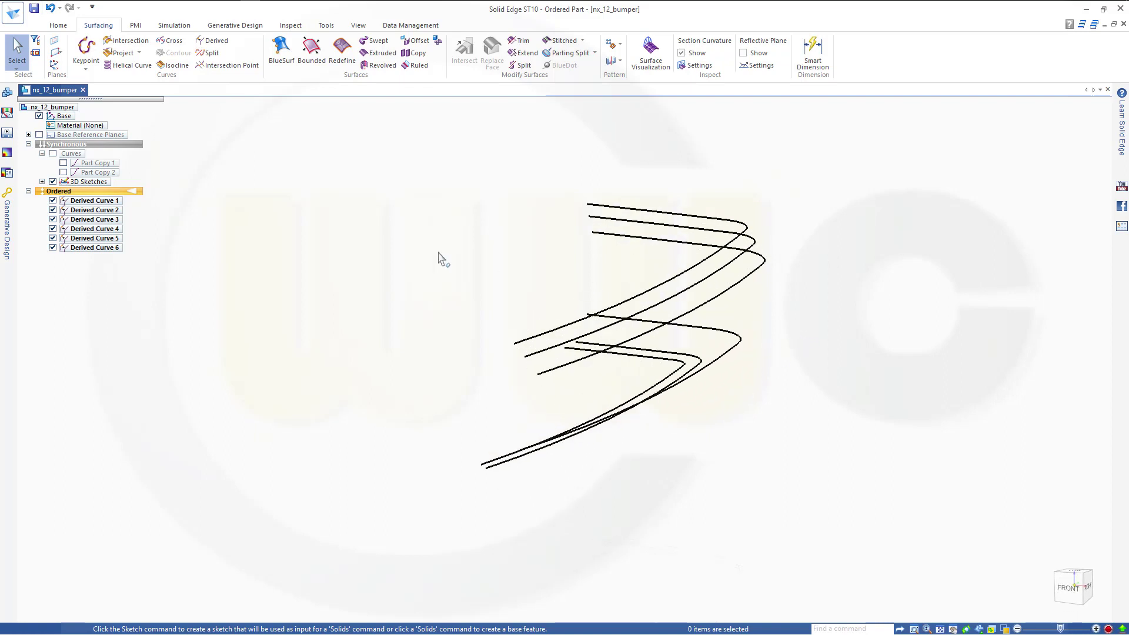
scroll(439, 255, "down", 1)
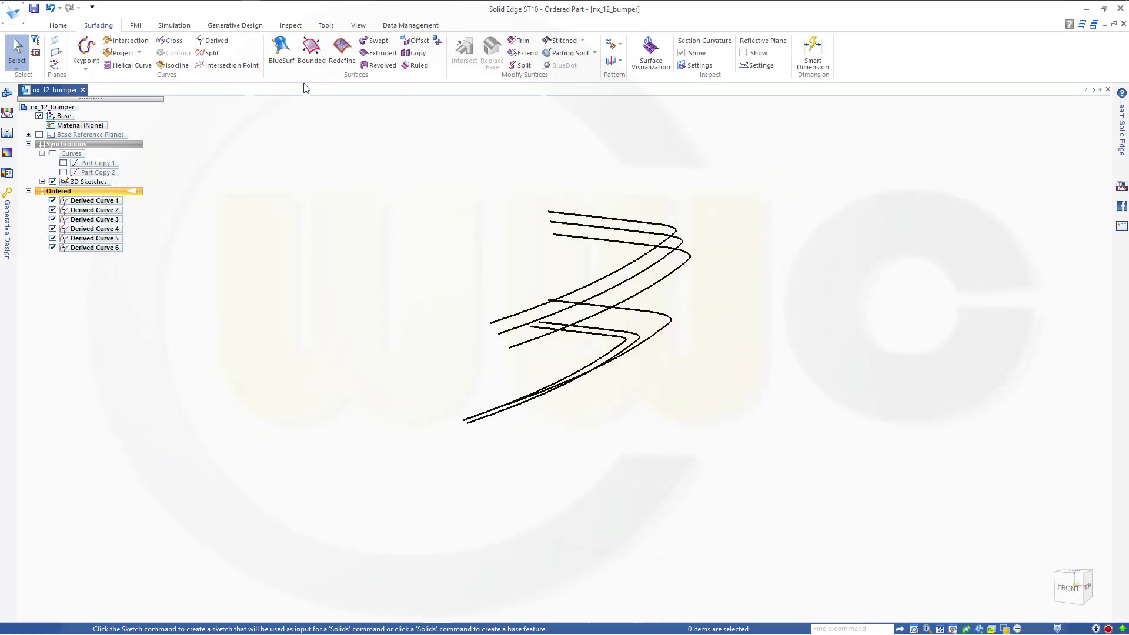
Extrude a derived curve chain into a 10 mm surface toward the chosen side.
left_click(378, 52)
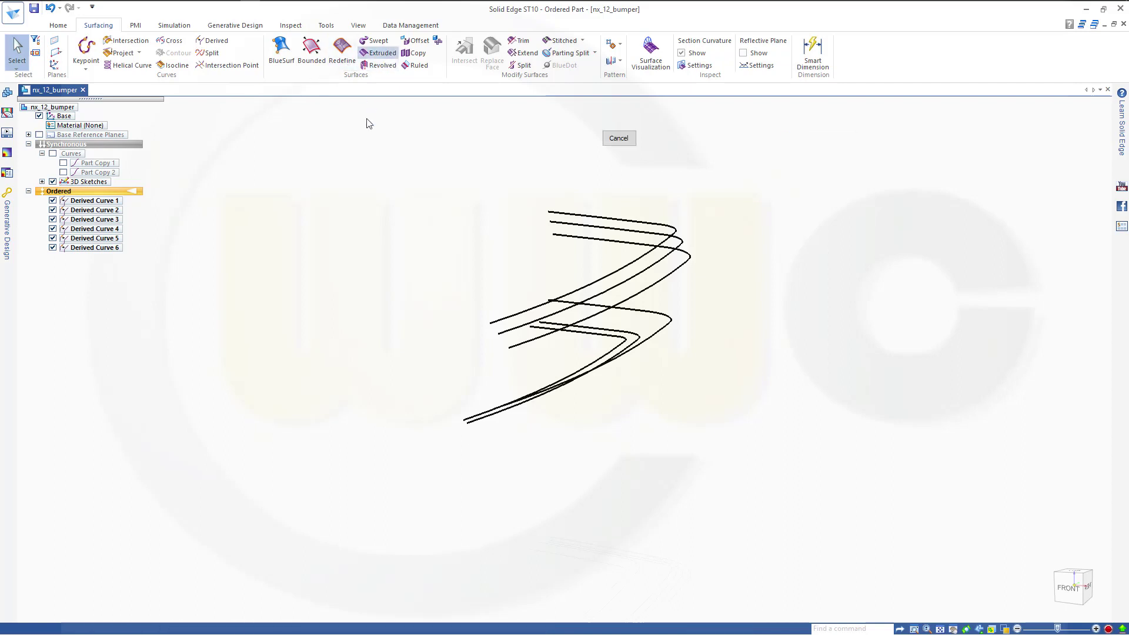
left_click(613, 293)
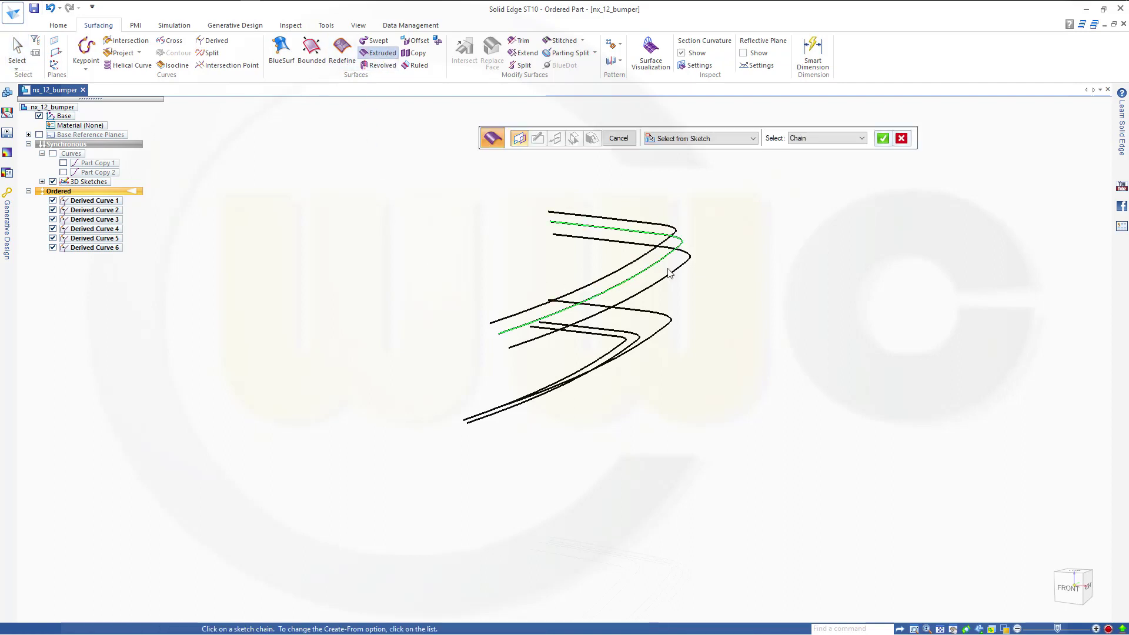
left_click(883, 138)
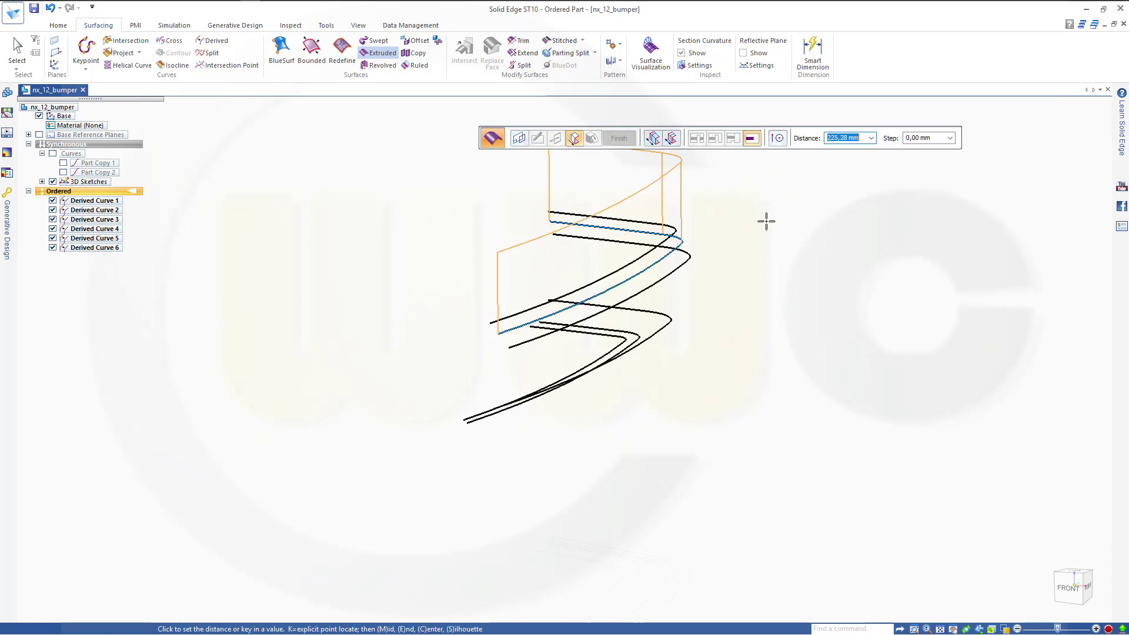
type("10")
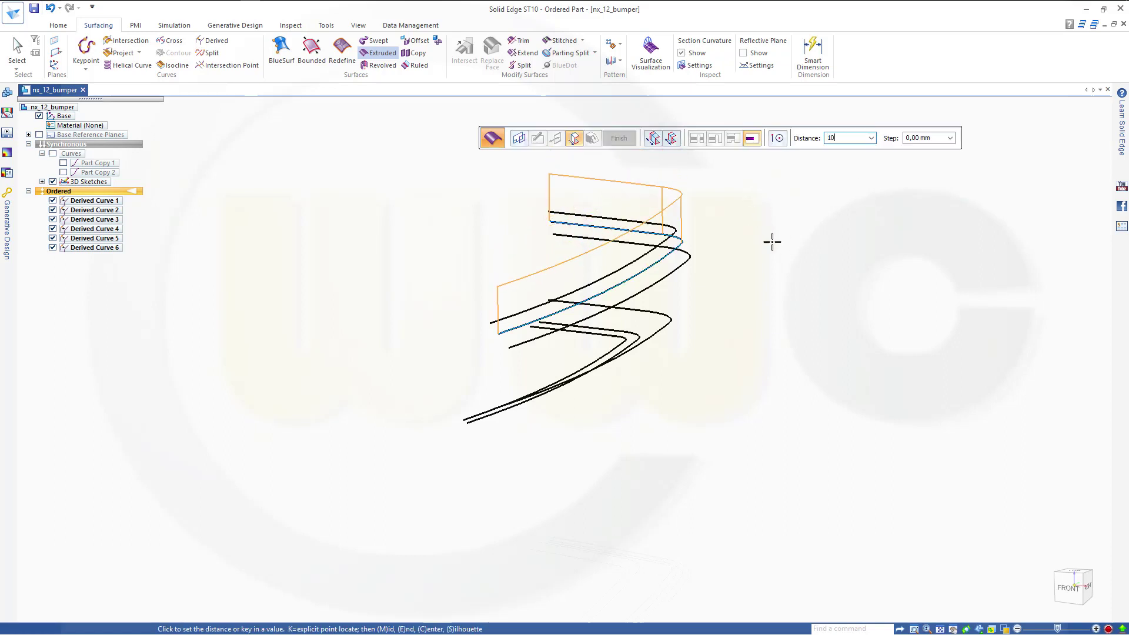
key("Tab")
left_click(760, 207)
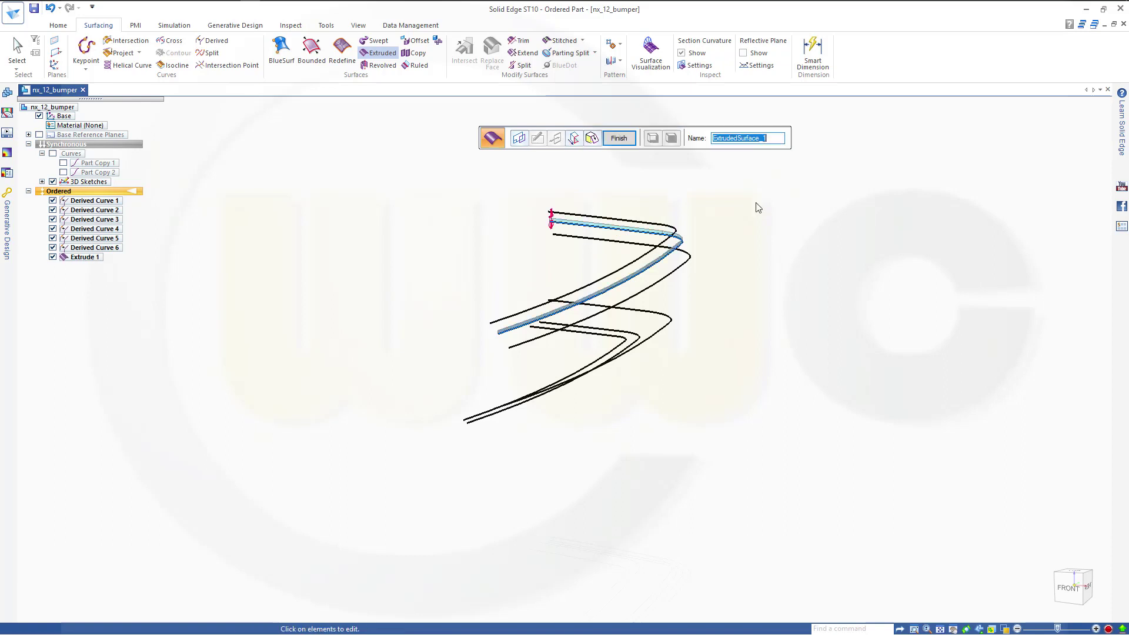
Finish Extrude 1 and orbit the view around the remaining curves.
left_click(622, 139)
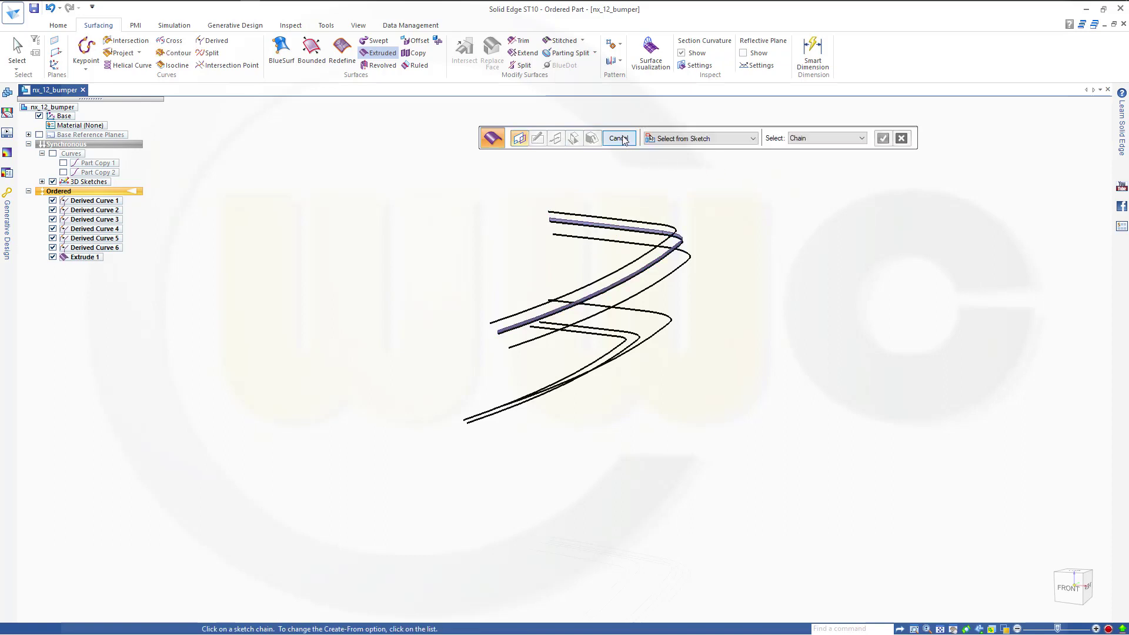
scroll(729, 288, "up", 2)
scroll(712, 307, "up", 2)
middle_click_drag(676, 312, 668, 275)
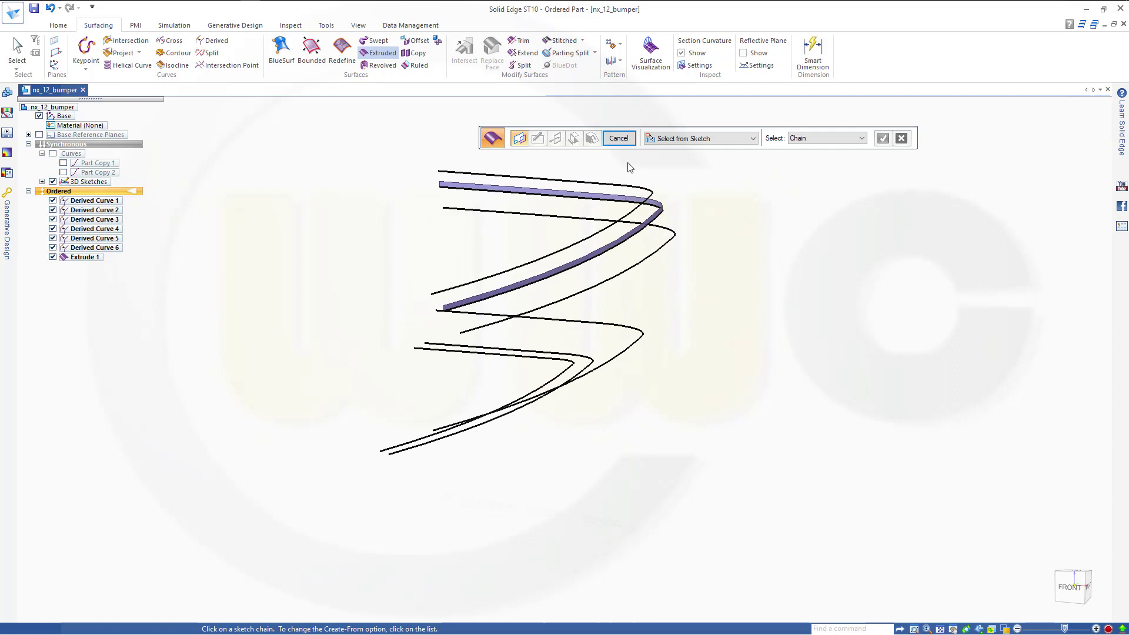
Extrude the next derived curve chain 10 mm toward the chosen side.
left_click(622, 281)
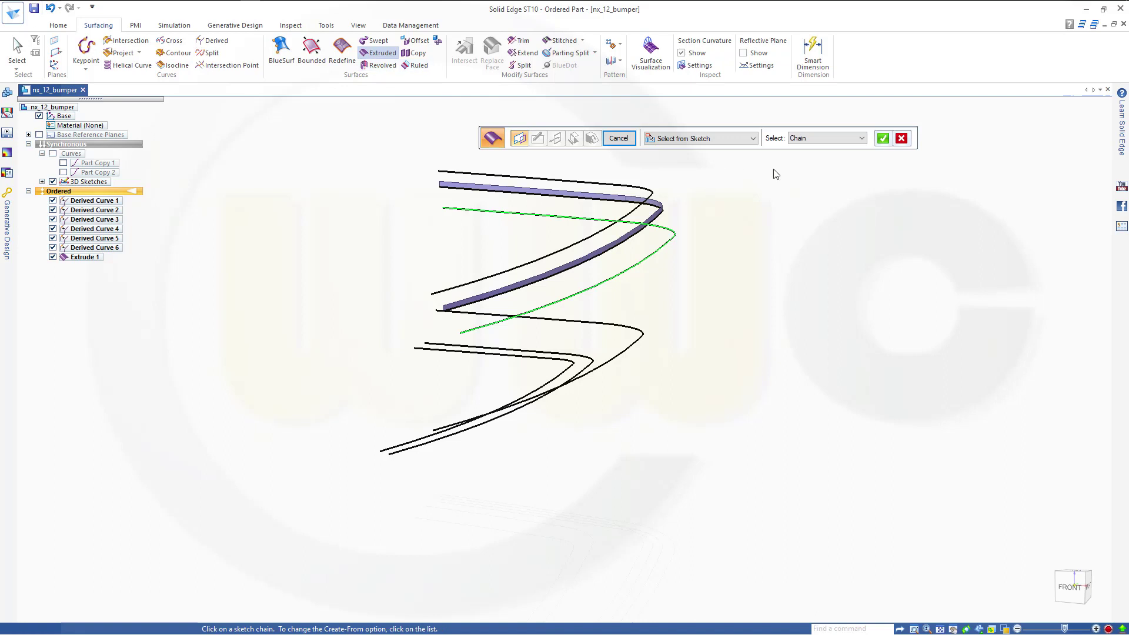
left_click(883, 139)
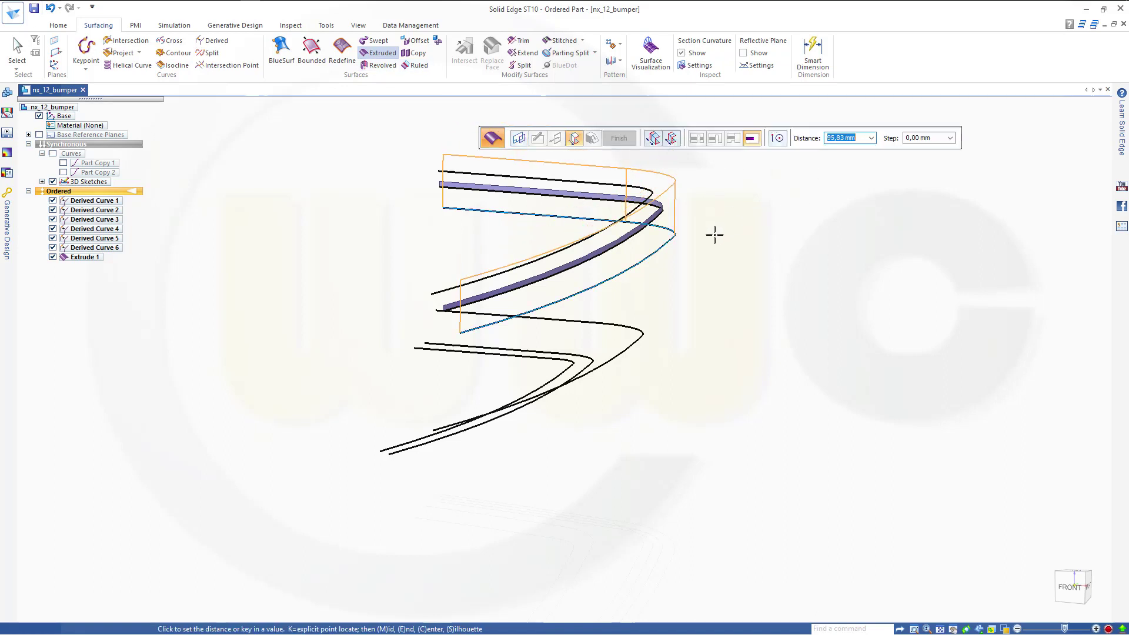
type("10")
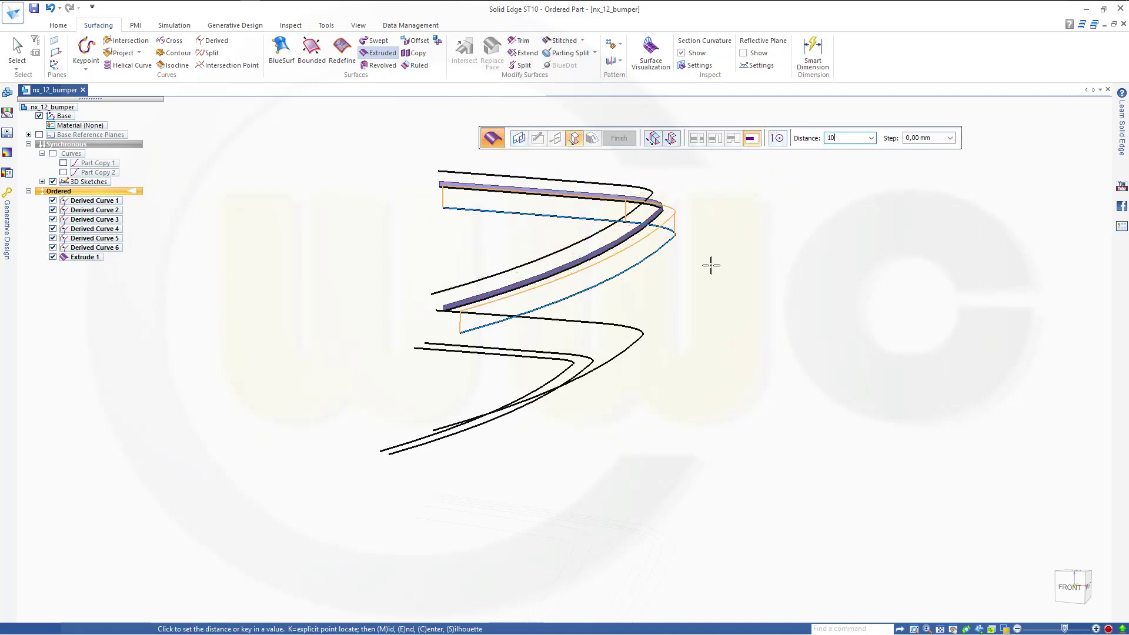
key("Tab")
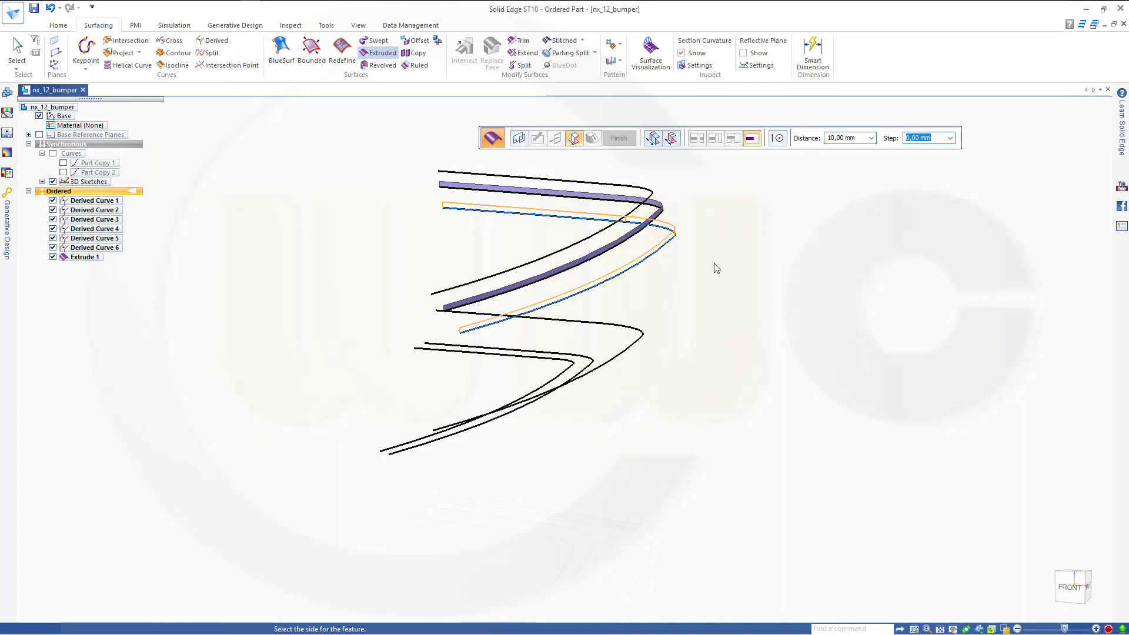
left_click(716, 188)
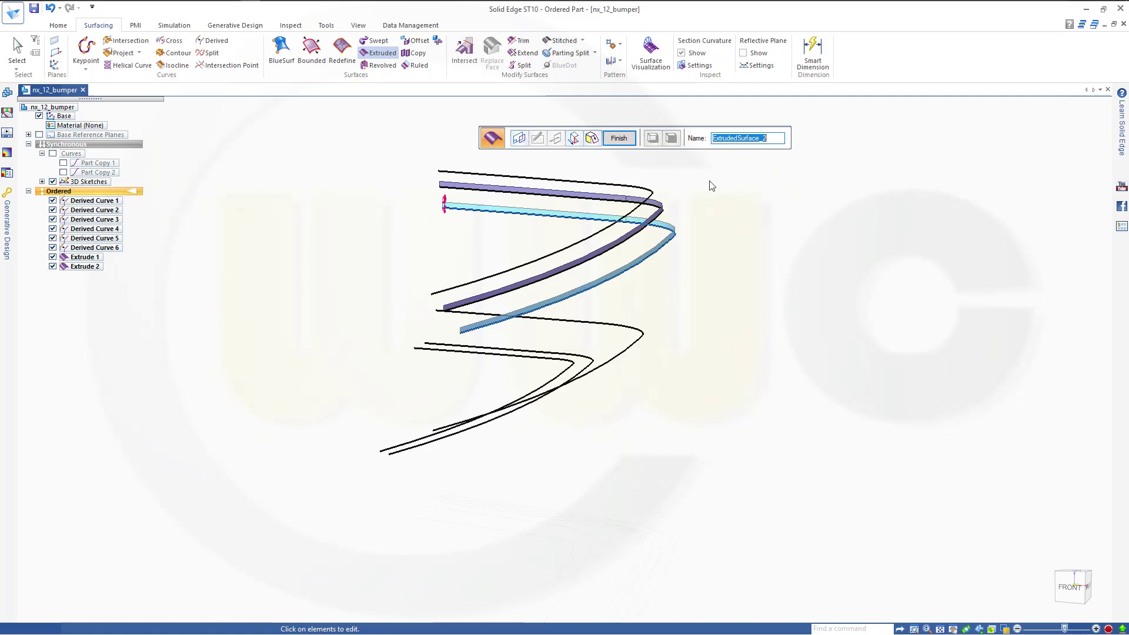
Add a flipped 5° draft to the extruded surface and preview it.
left_click(592, 138)
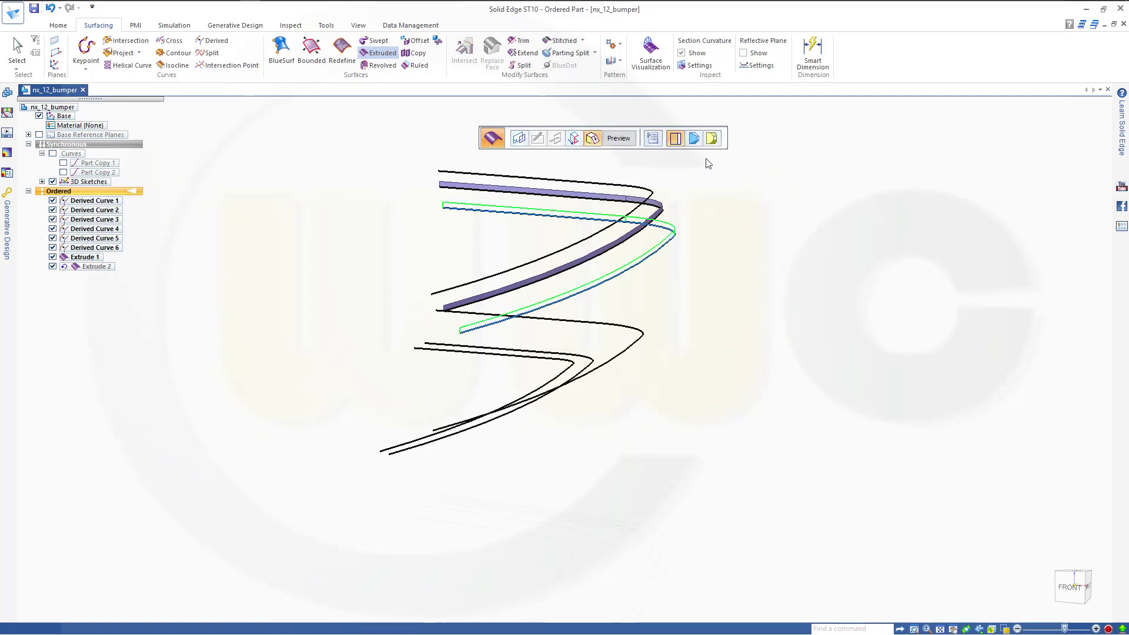
left_click(694, 139)
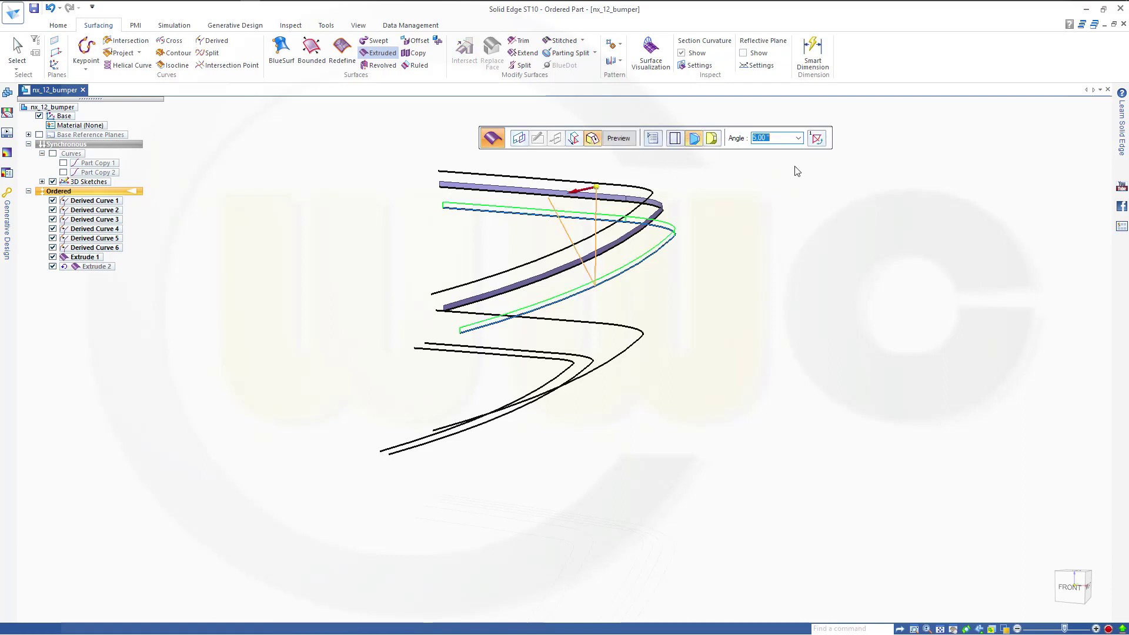
left_click(821, 138)
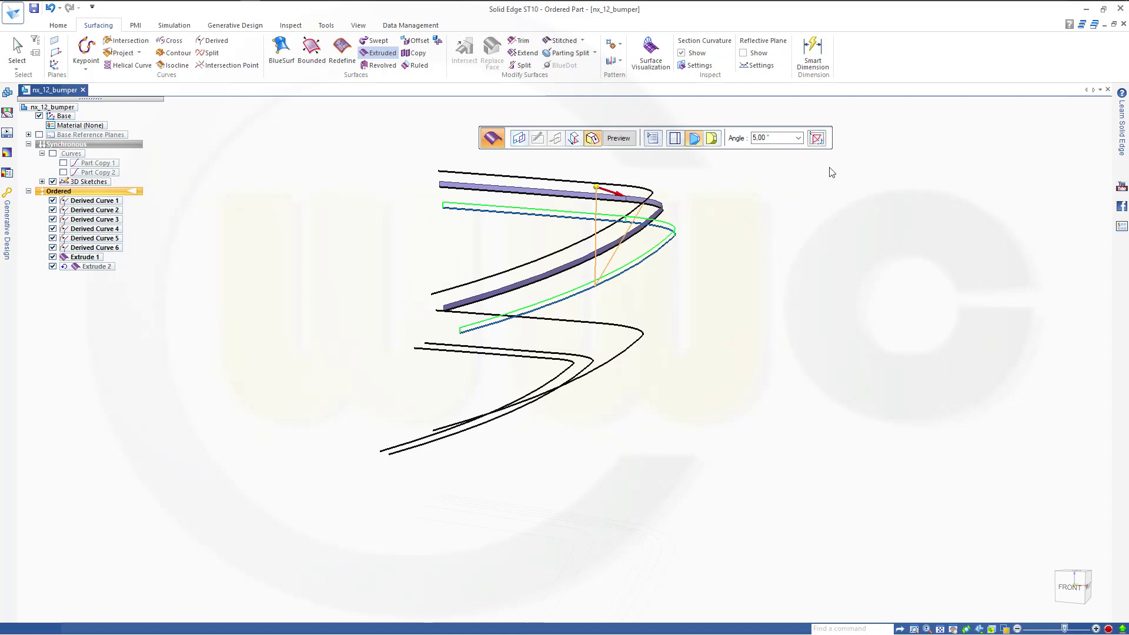
left_click(625, 144)
Finish Extrude 2 and extrude the curve chain along the lower strip 10 mm toward the chosen side.
left_click(626, 144)
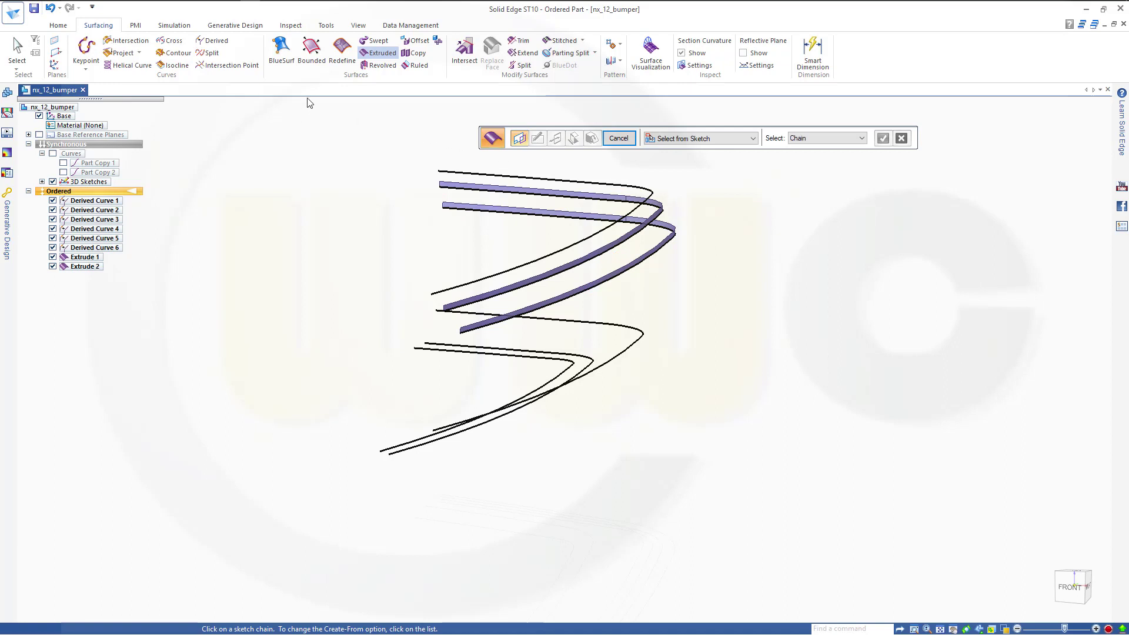
left_click(590, 294)
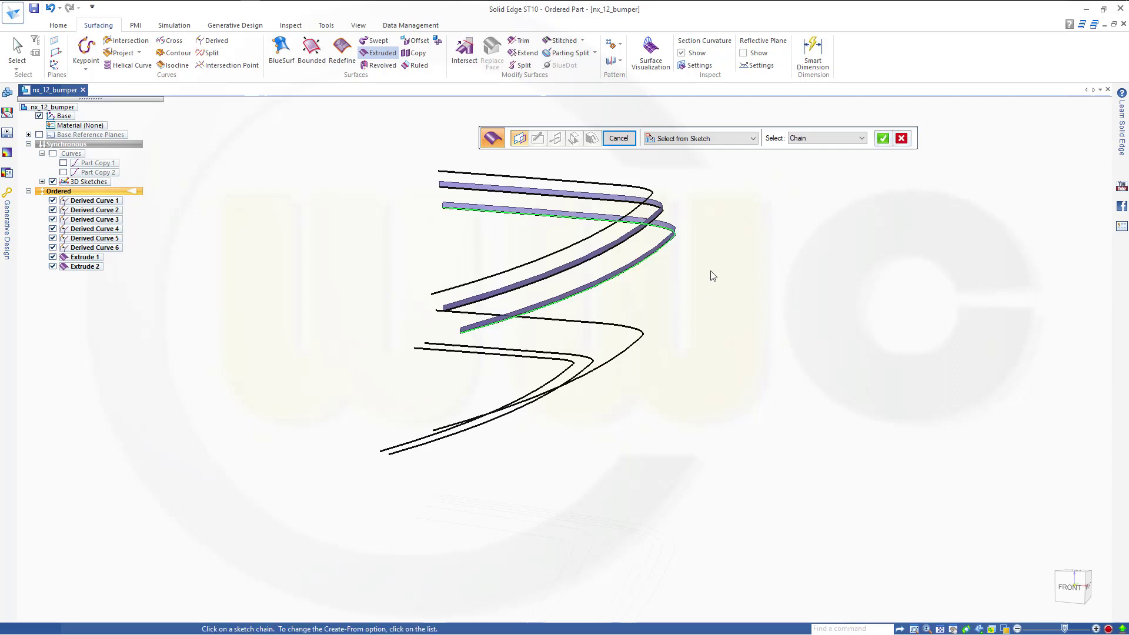
left_click(882, 140)
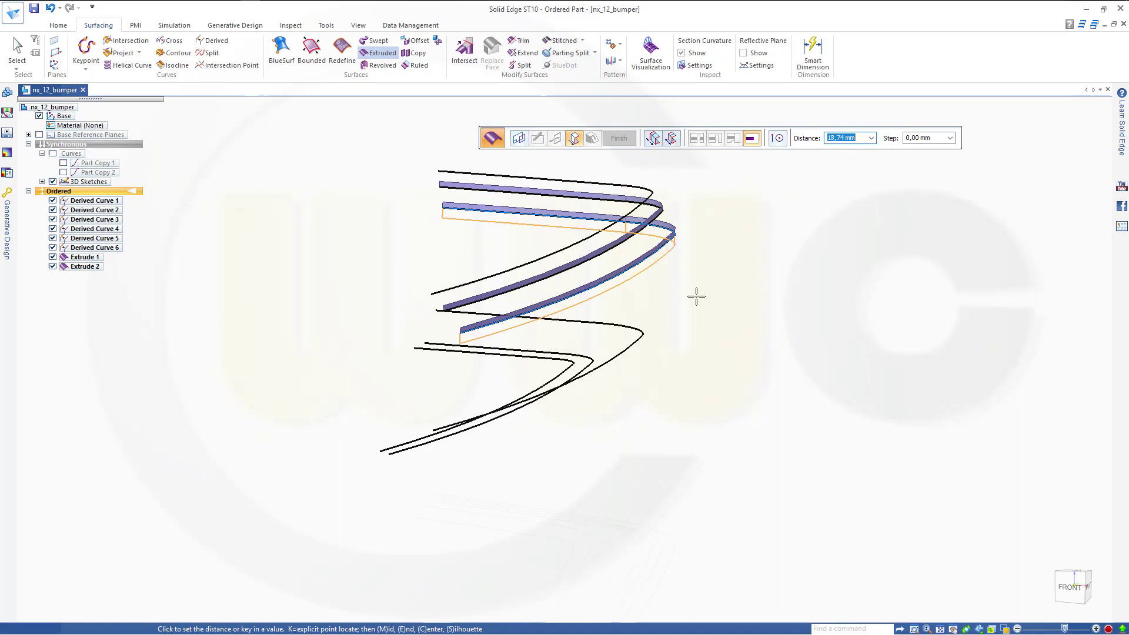
type("10")
key("Tab")
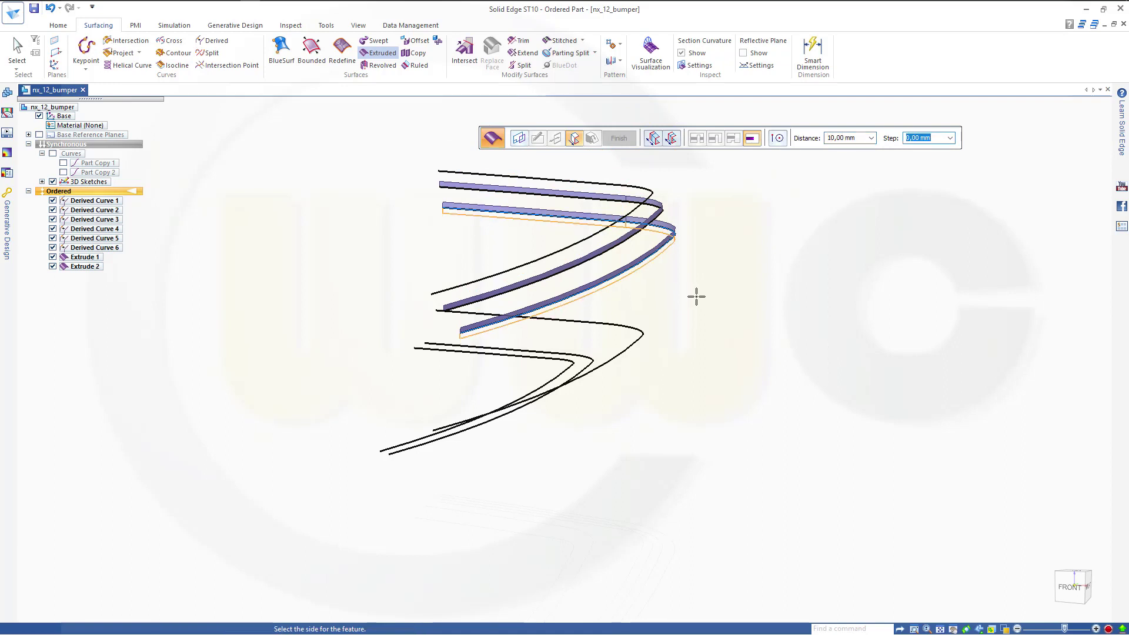
left_click(696, 298)
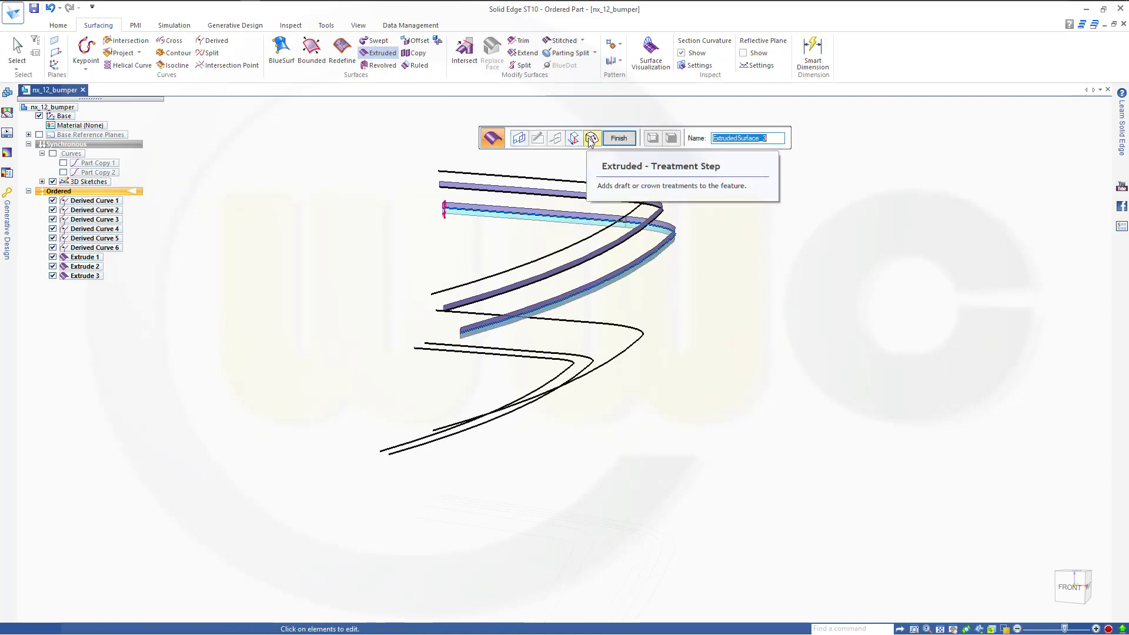
Give the third strip a flipped 5° draft, preview it, and finish Extrude 3.
left_click(591, 139)
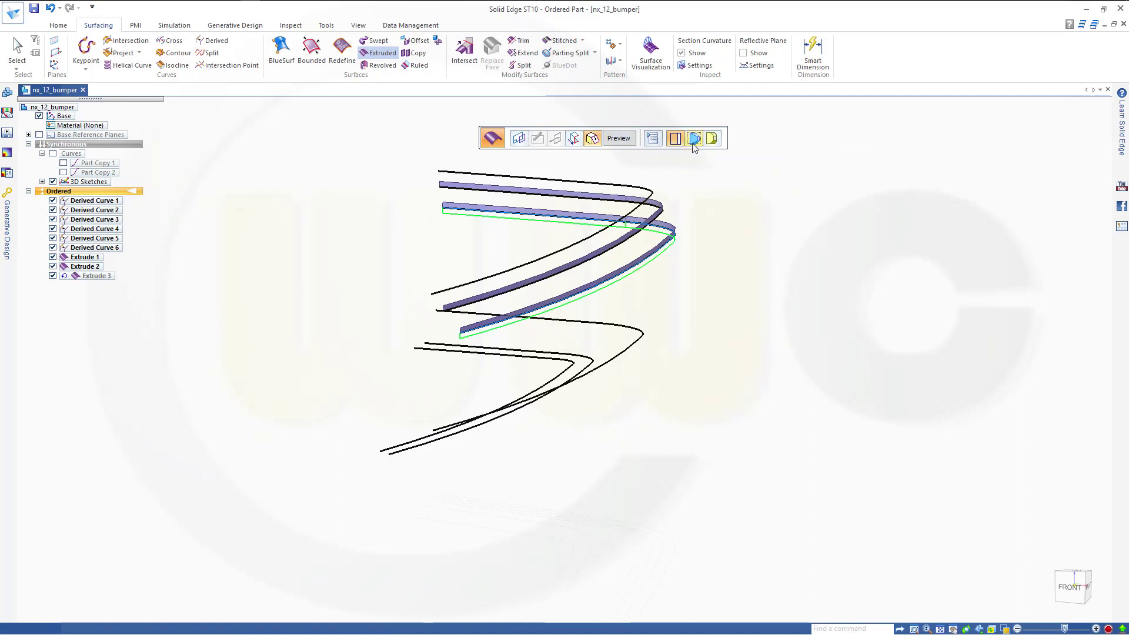
left_click(693, 140)
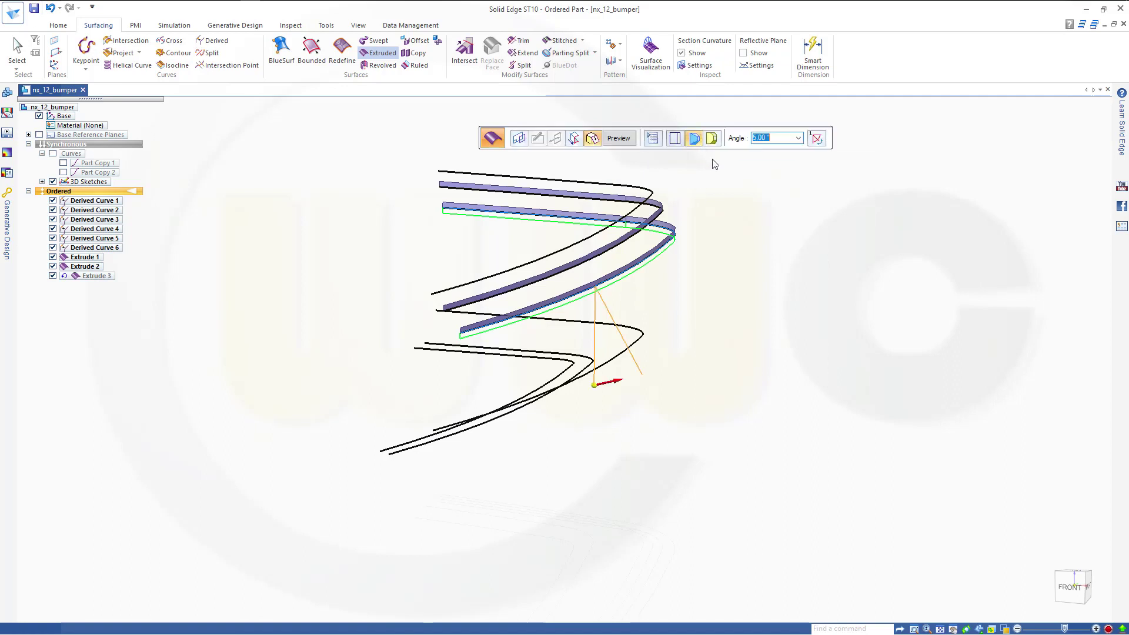
left_click(817, 143)
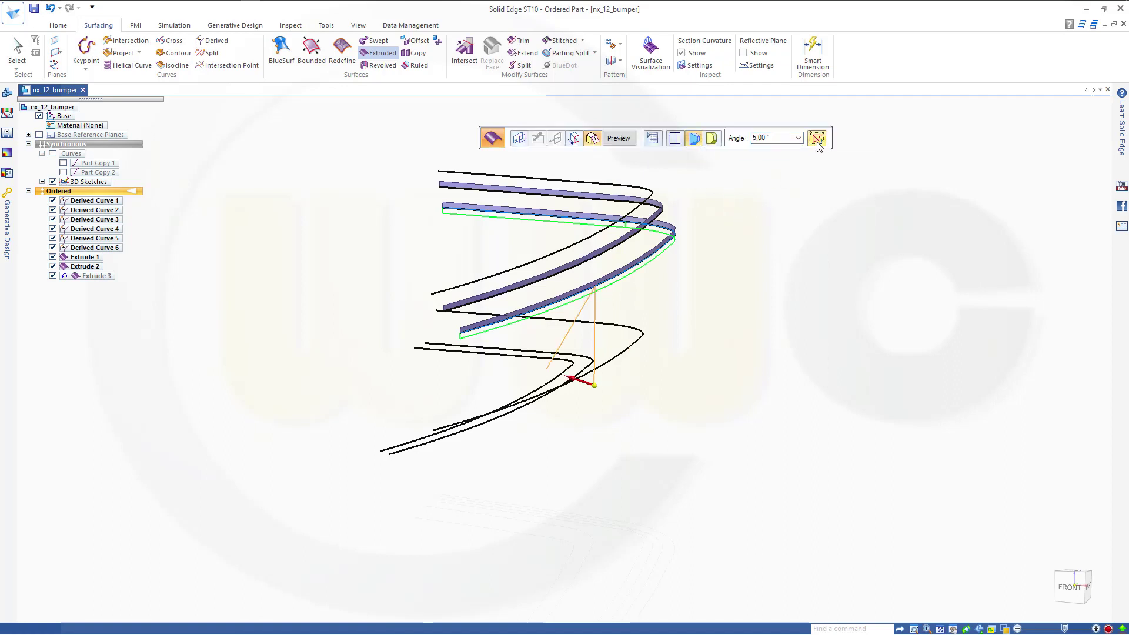
left_click(618, 138)
left_click(624, 143)
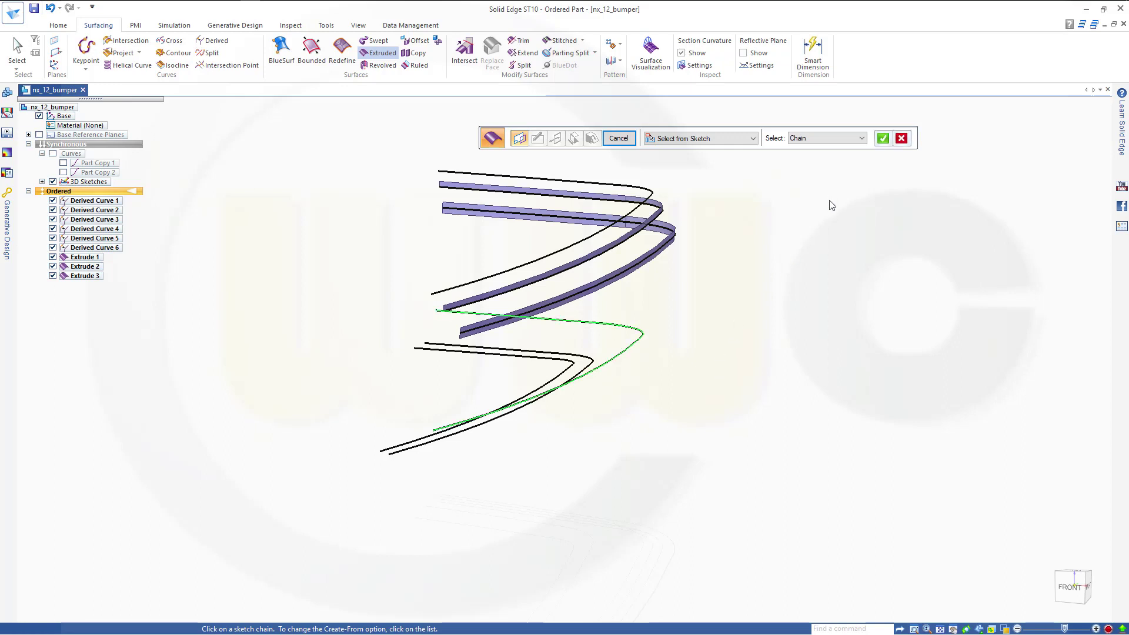
Extrude the lower curve chain 10 mm as Extrude 4, then orbit to view the lower curves.
left_click(882, 138)
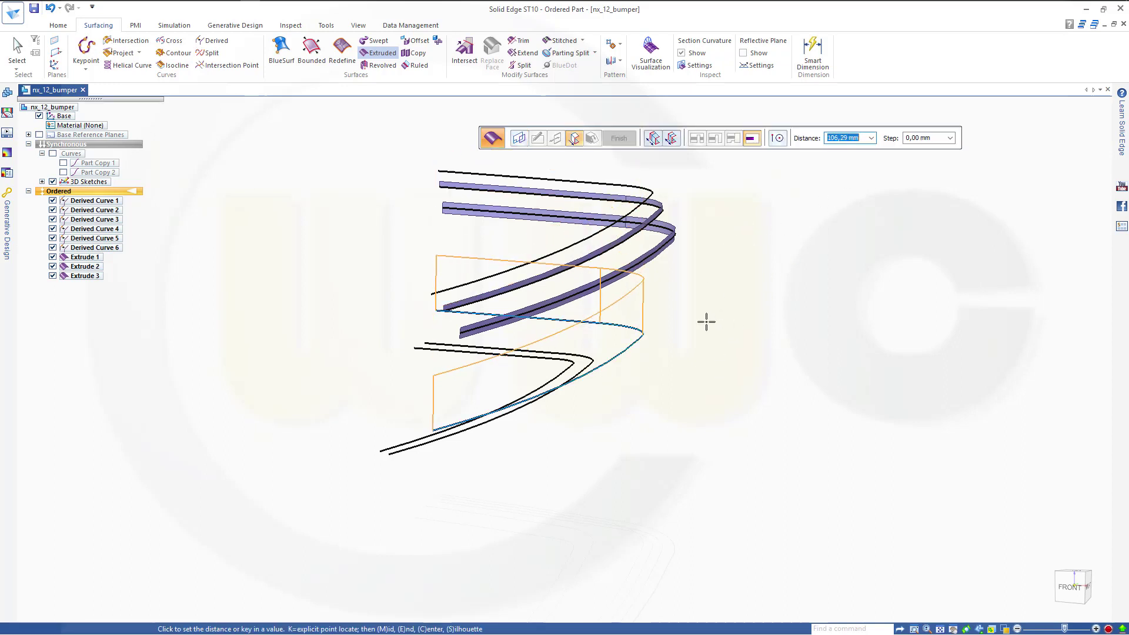
type("10")
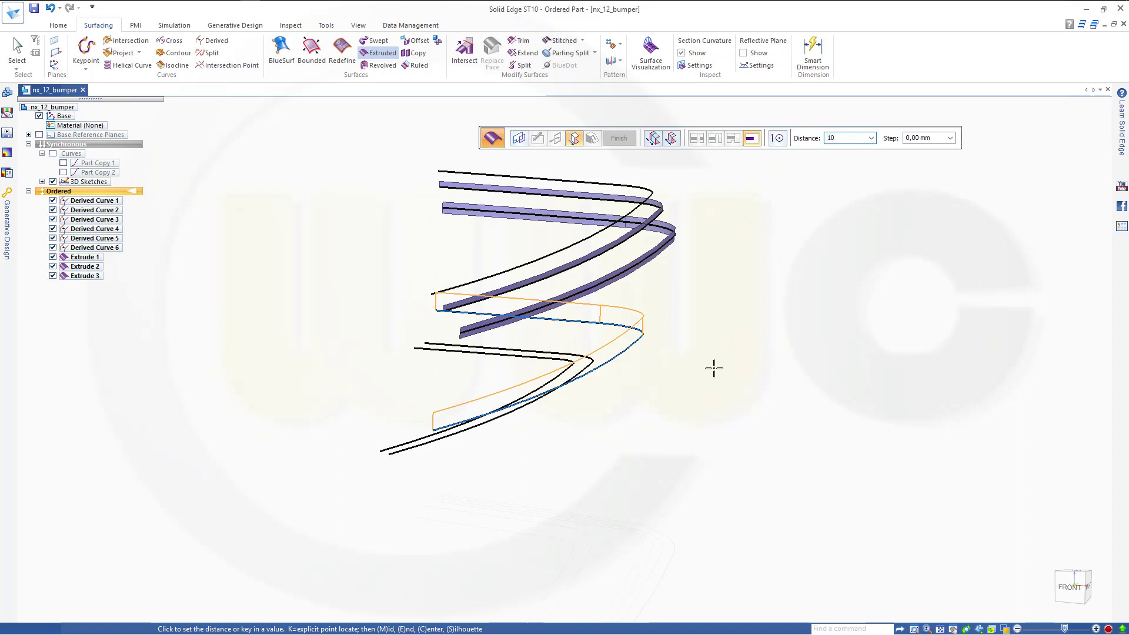
key("Tab")
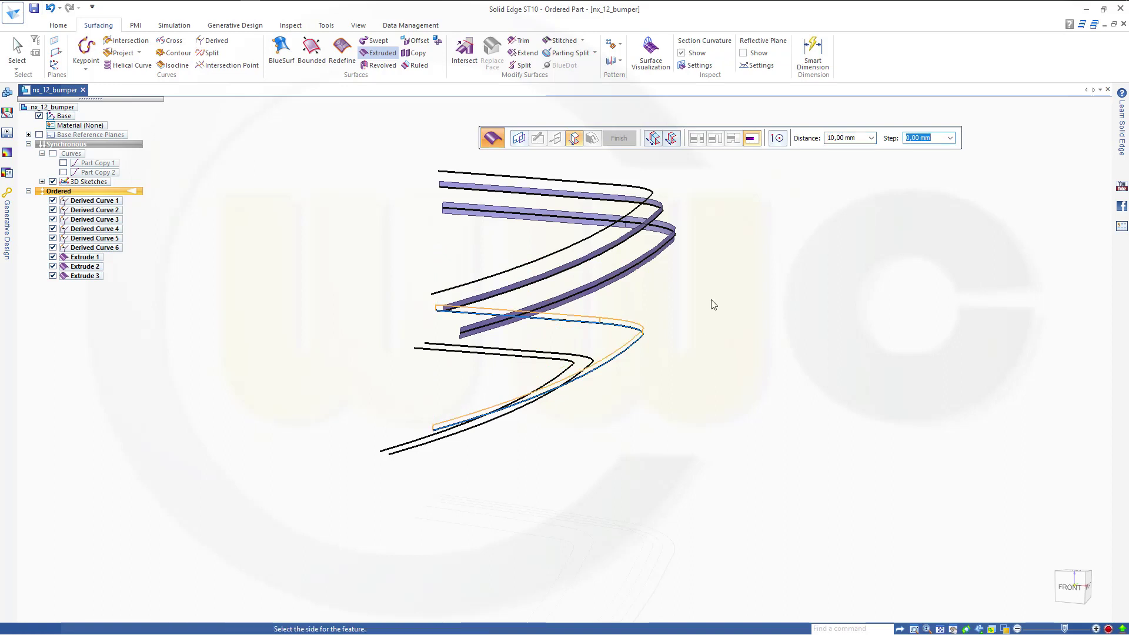
left_click(727, 259)
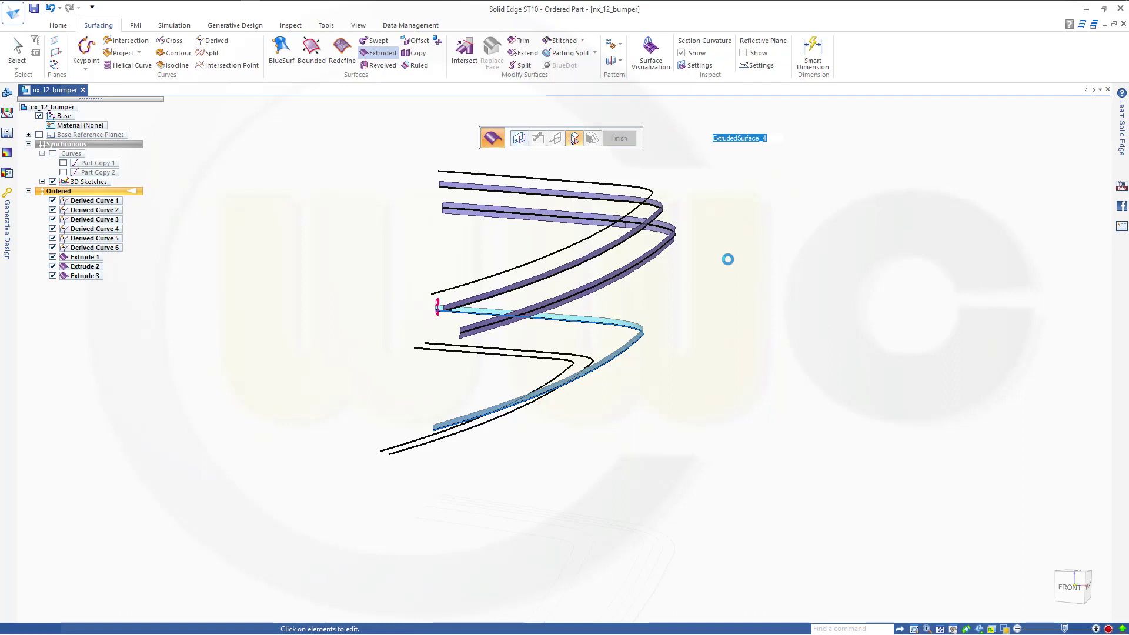
left_click(619, 139)
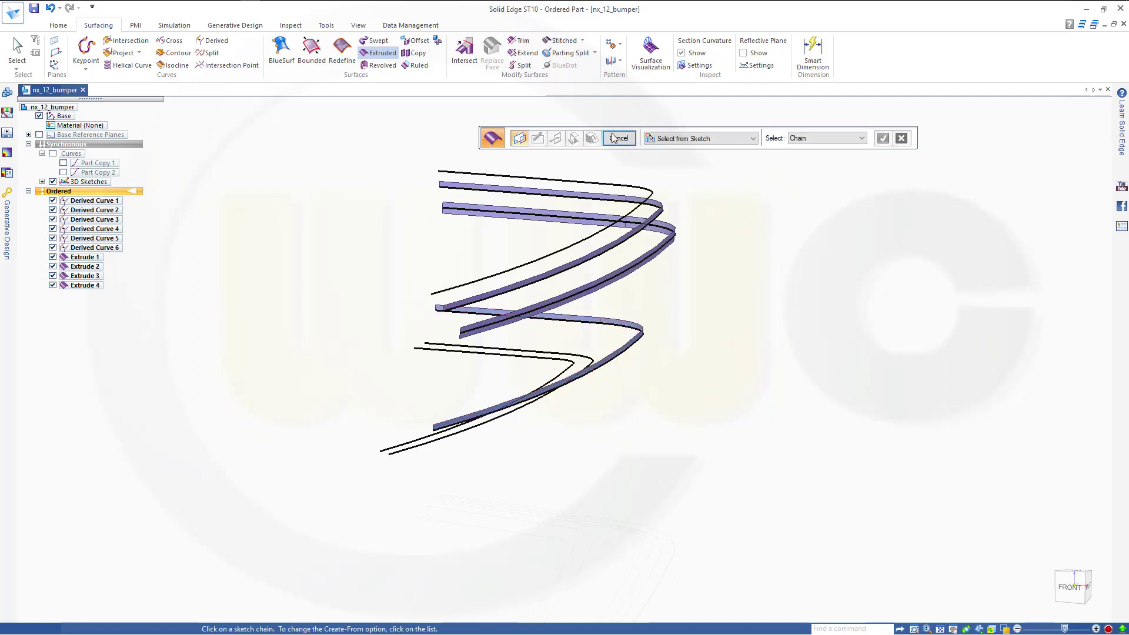
key("Escape")
middle_click_drag(660, 368, 662, 331)
scroll(664, 332, "up", 5)
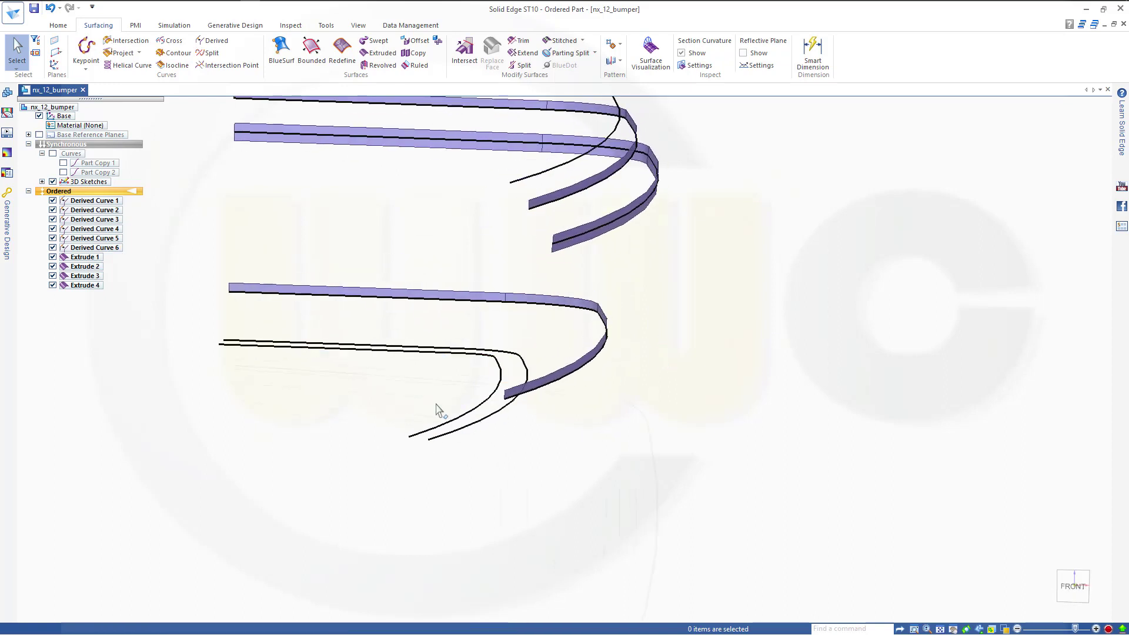
Blend the inner lower curve to the adjacent strip edge, setting shape conditions on both ends.
left_click(278, 49)
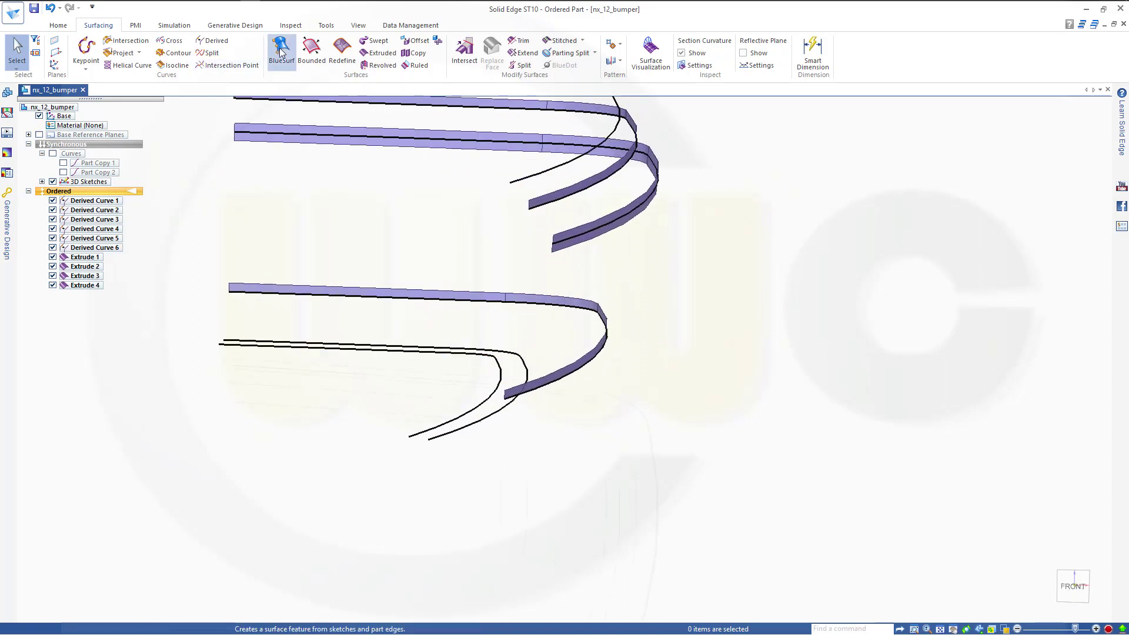
left_click(444, 432)
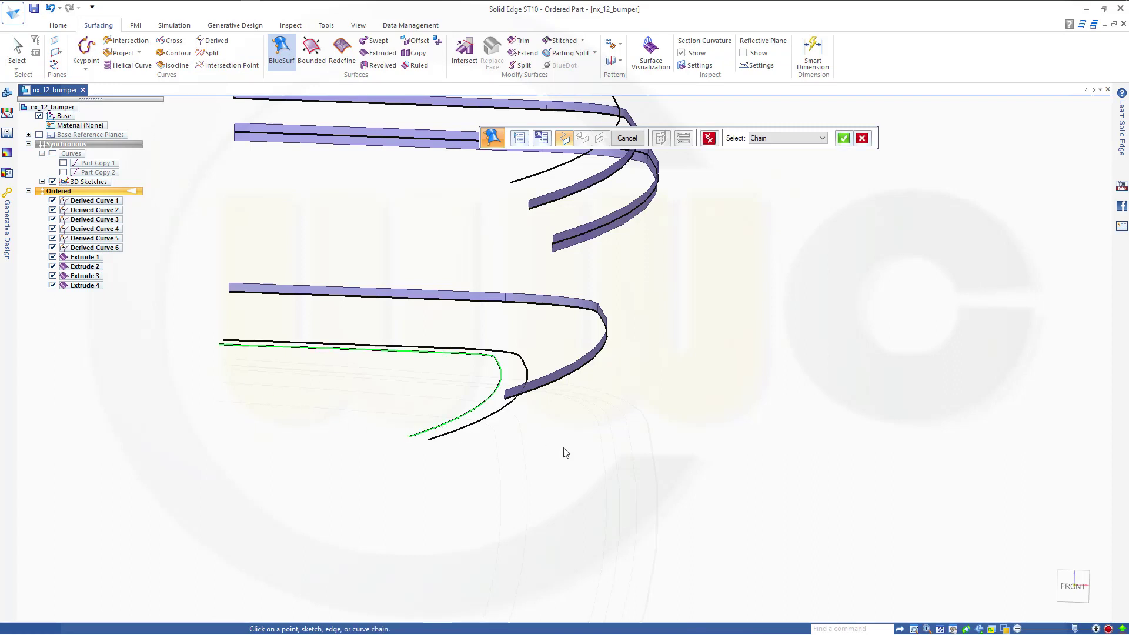
right_click(526, 441)
left_click(481, 423)
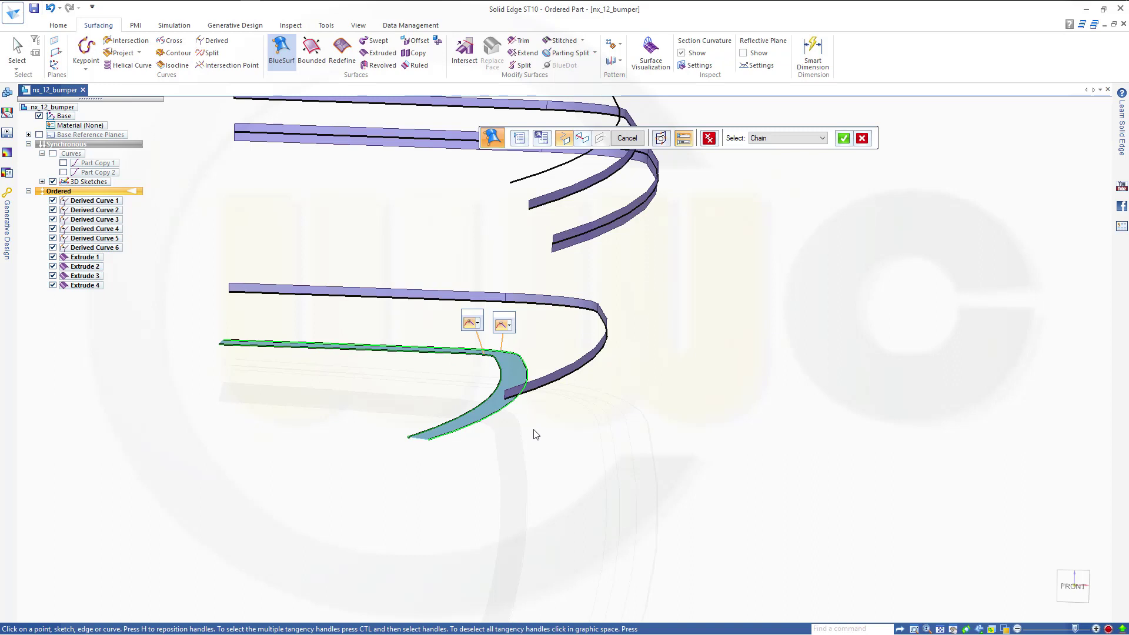
left_click(479, 325)
left_click(494, 355)
left_click(509, 330)
left_click(529, 368)
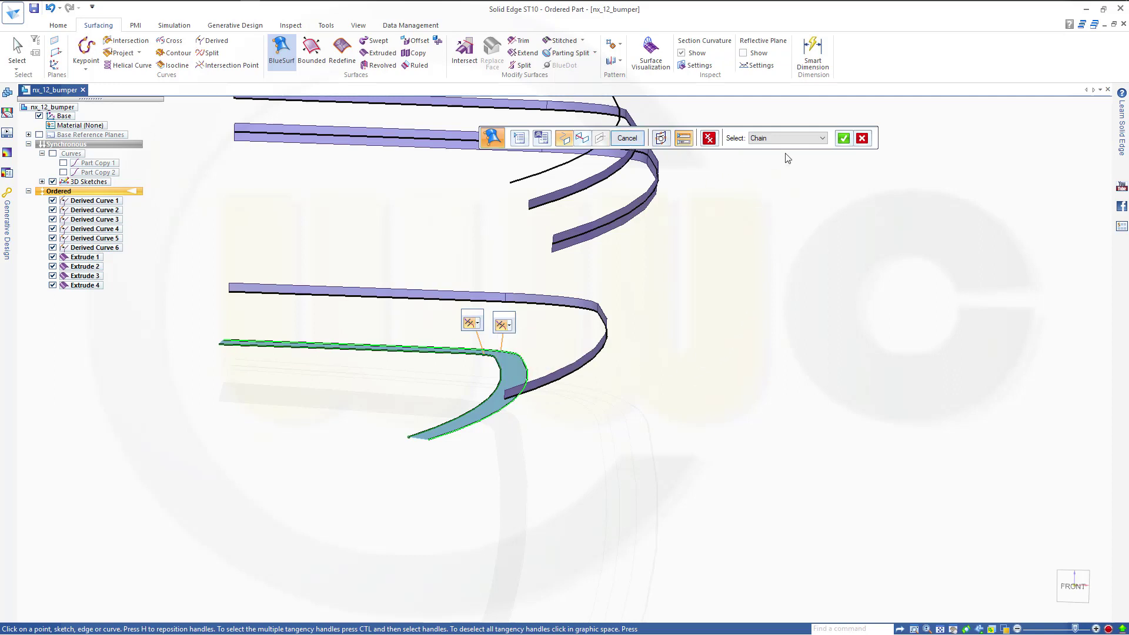
left_click(843, 138)
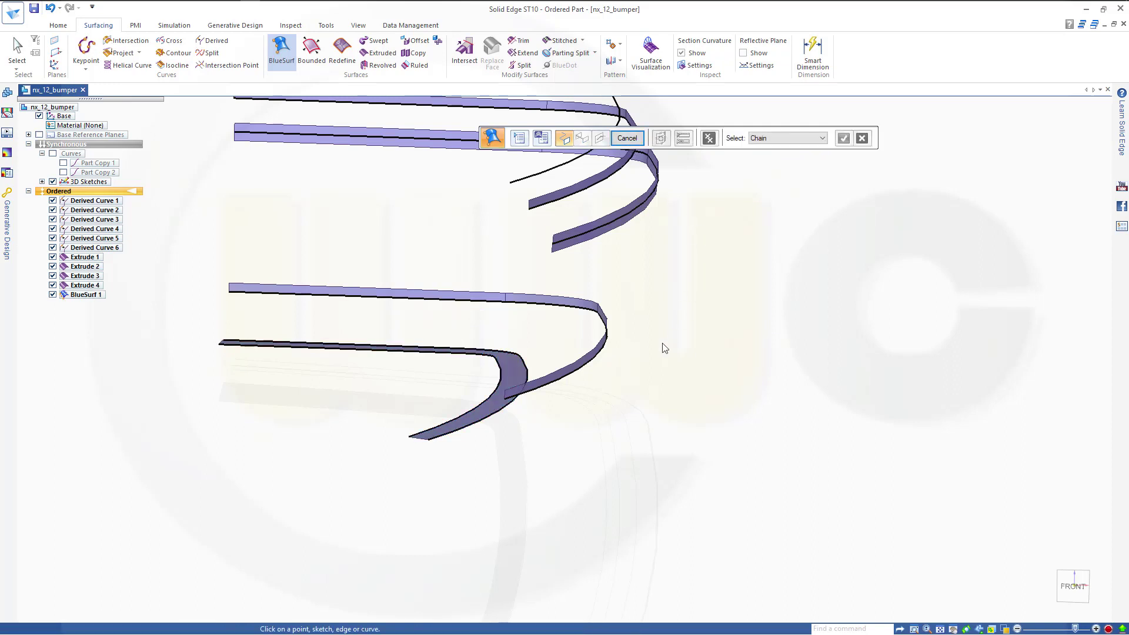
Blend between the two lower bumper edge chains with Tangent Continuous conditions at both ends.
middle_click_drag(638, 380, 567, 418)
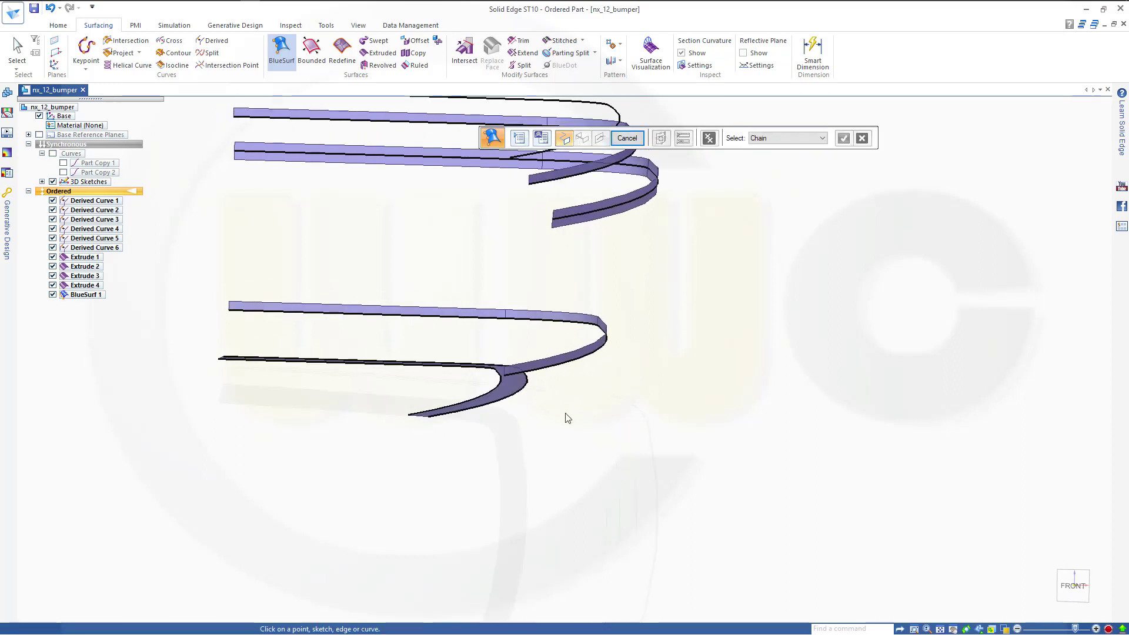
left_click(506, 403)
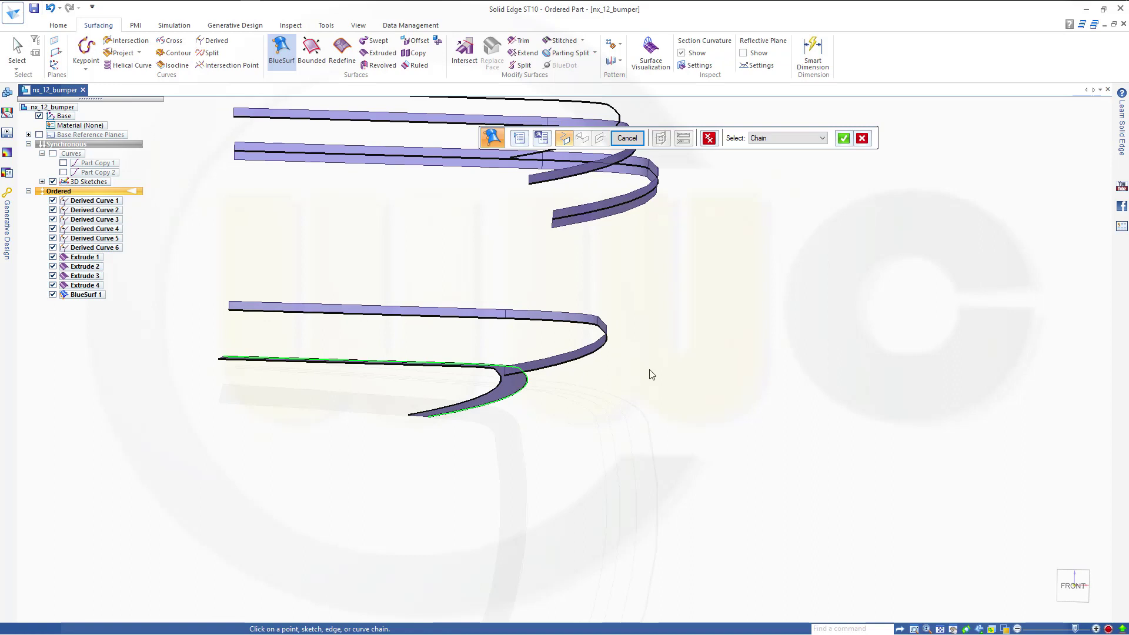
left_click(562, 371)
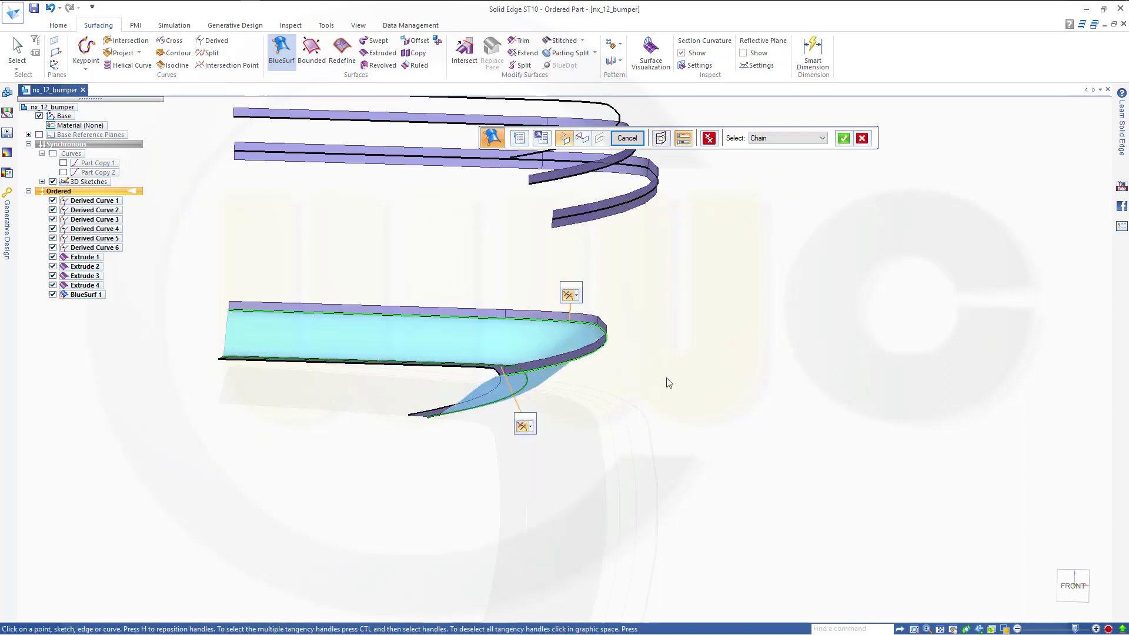
left_click(574, 295)
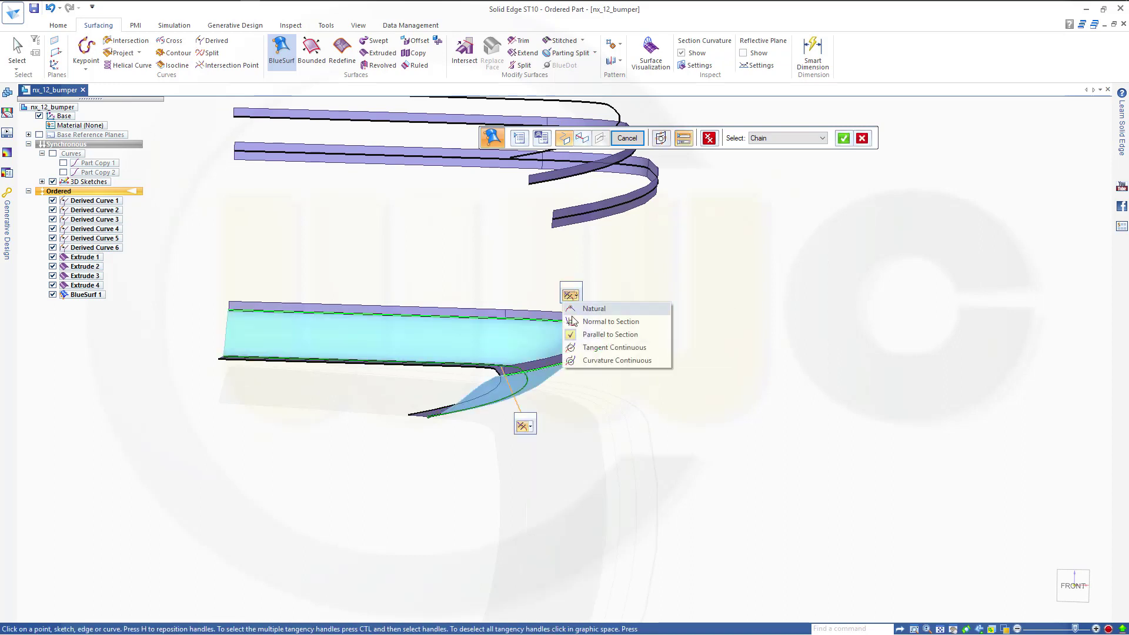
left_click(585, 348)
left_click(525, 426)
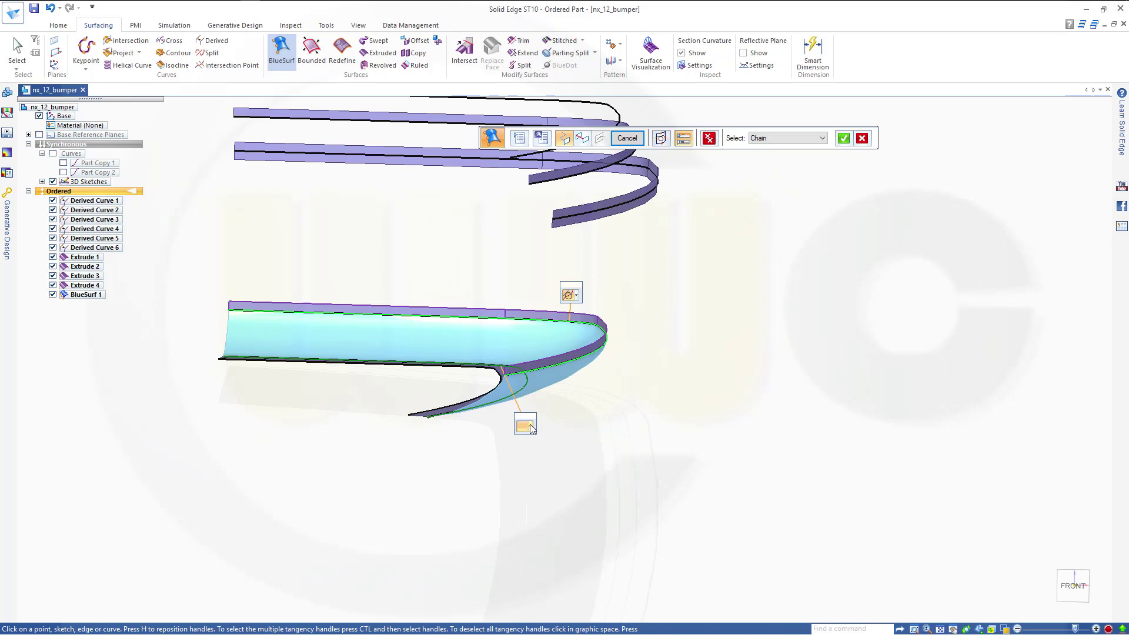
left_click(568, 478)
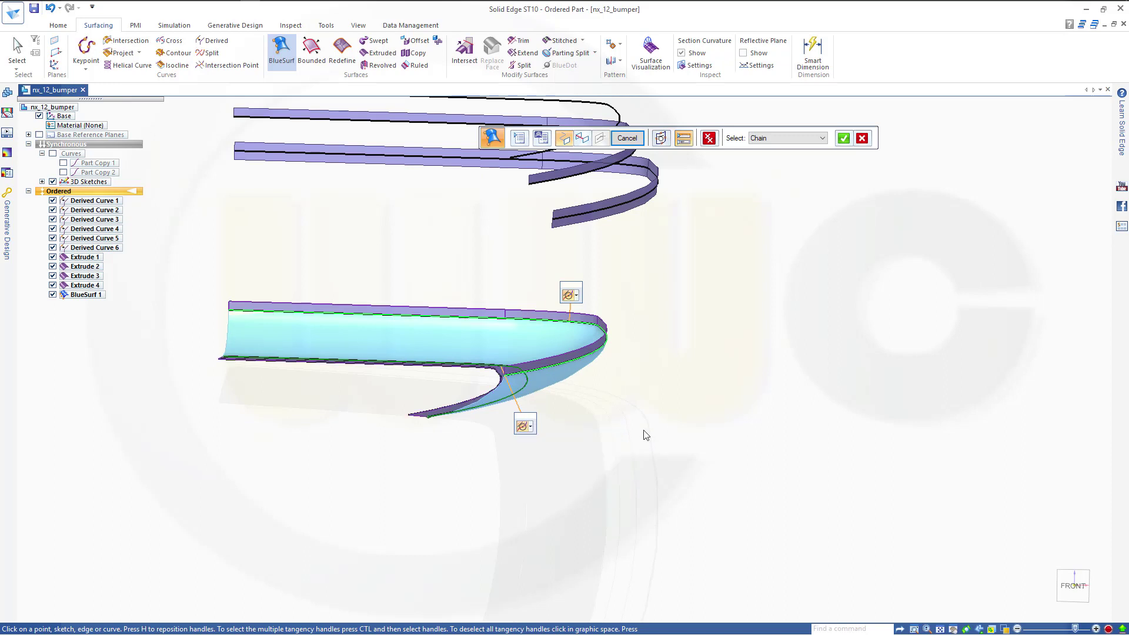
left_click(843, 140)
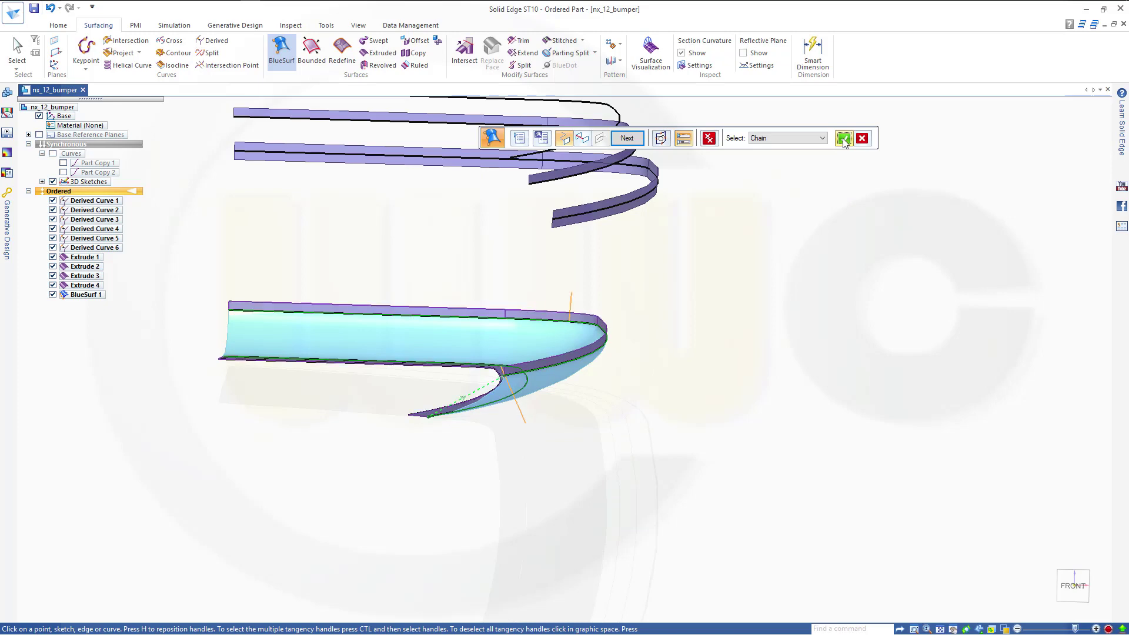
left_click(627, 138)
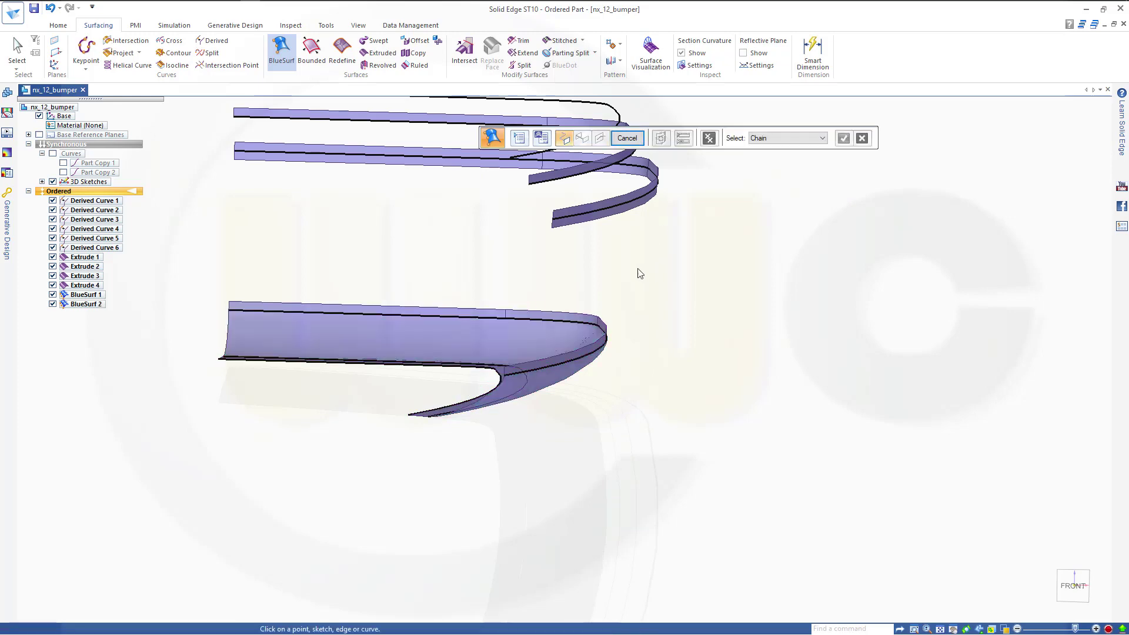
Reorient and orbit the view, then hide the Extrude 4 and Extrude 3 strips.
key("ctrl+f")
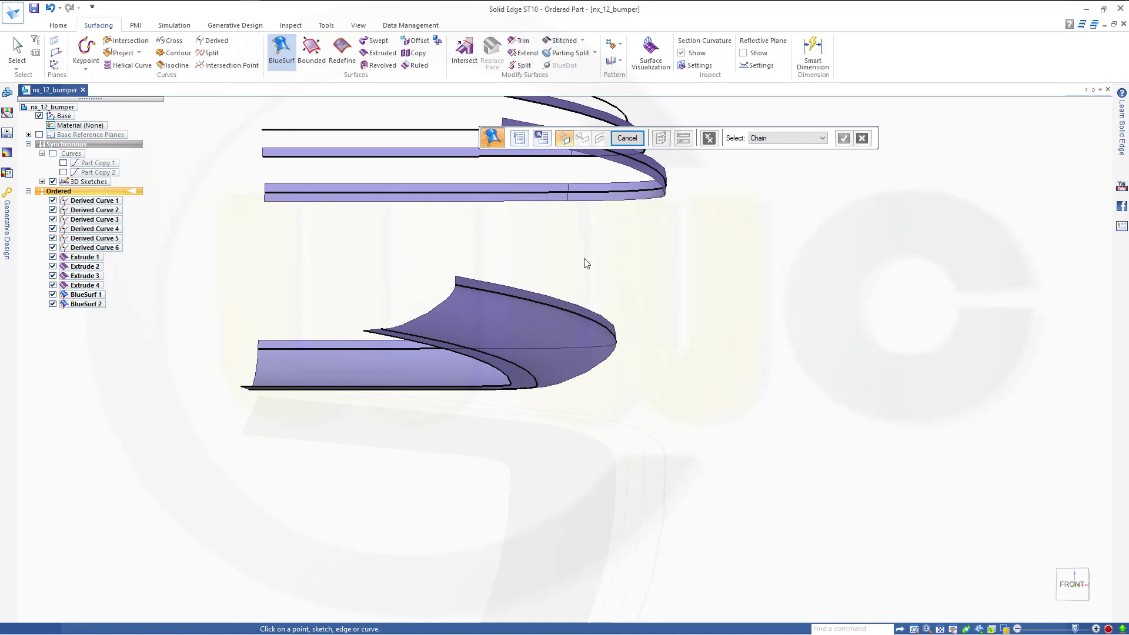
middle_click_drag(534, 250, 501, 339)
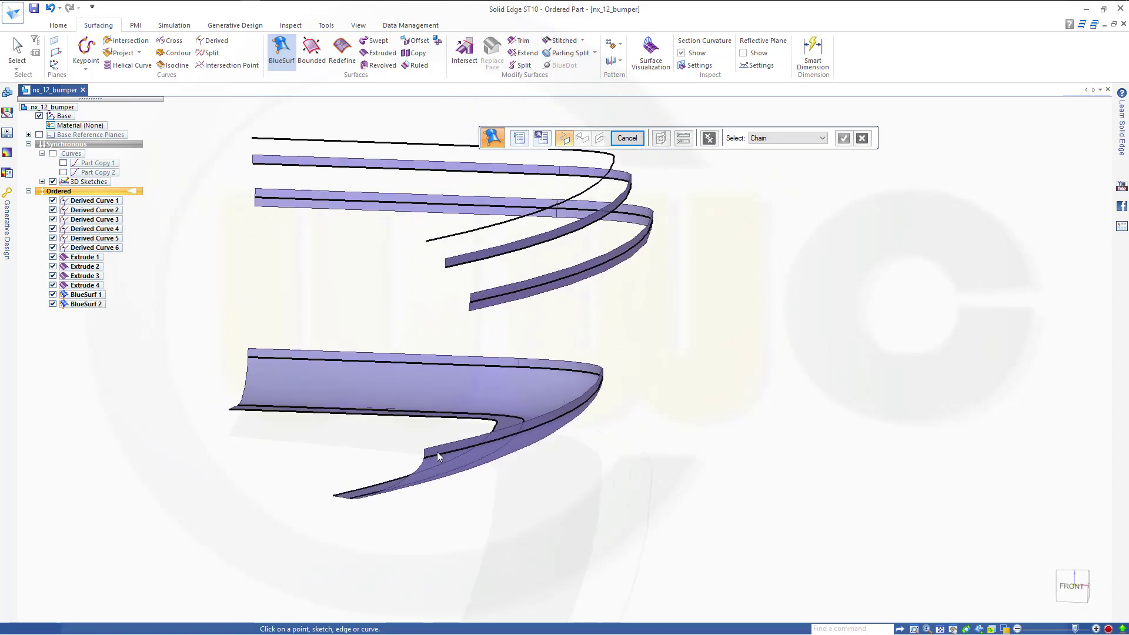
left_click(52, 285)
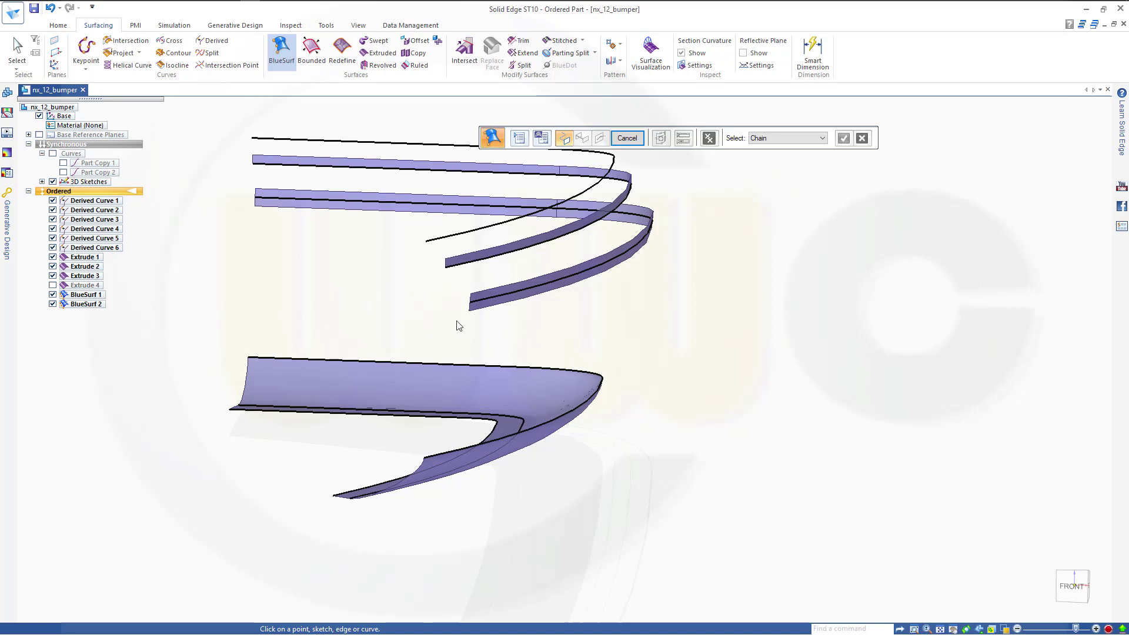
left_click(53, 276)
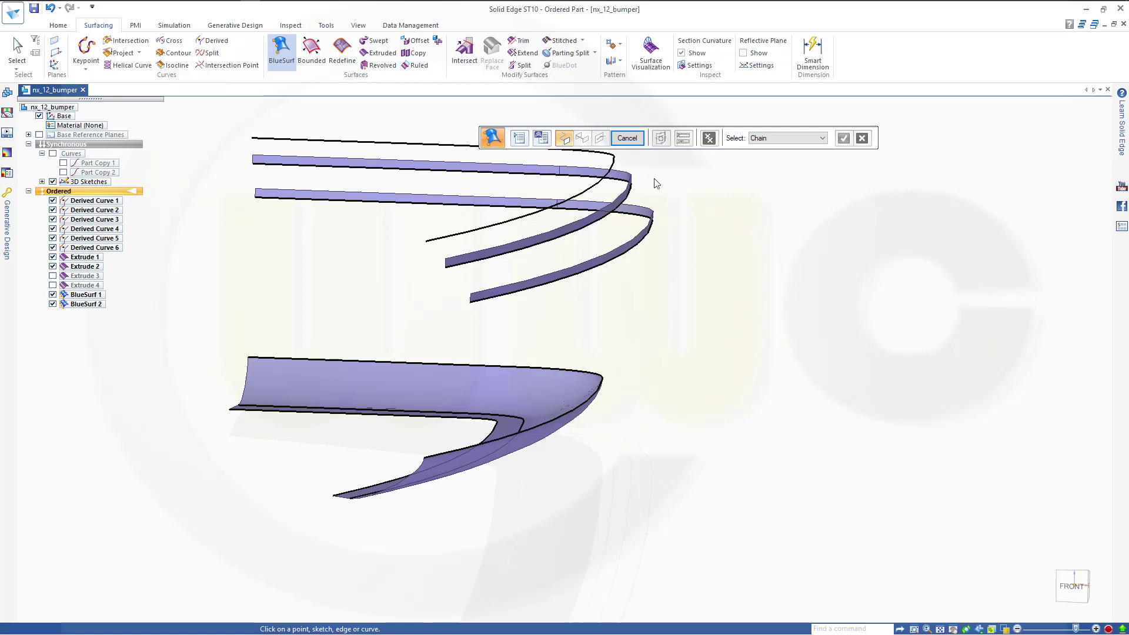
Blend the lower surface's top edge to the middle strip edge, top end tangent and bottom end Natural.
left_click(542, 421)
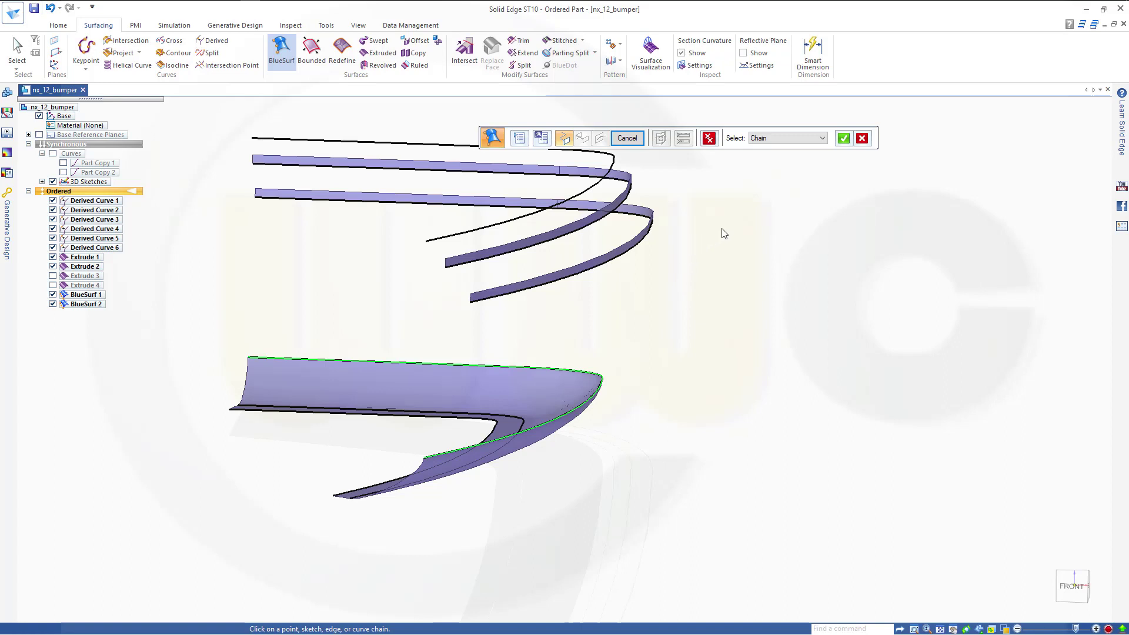
key("Return")
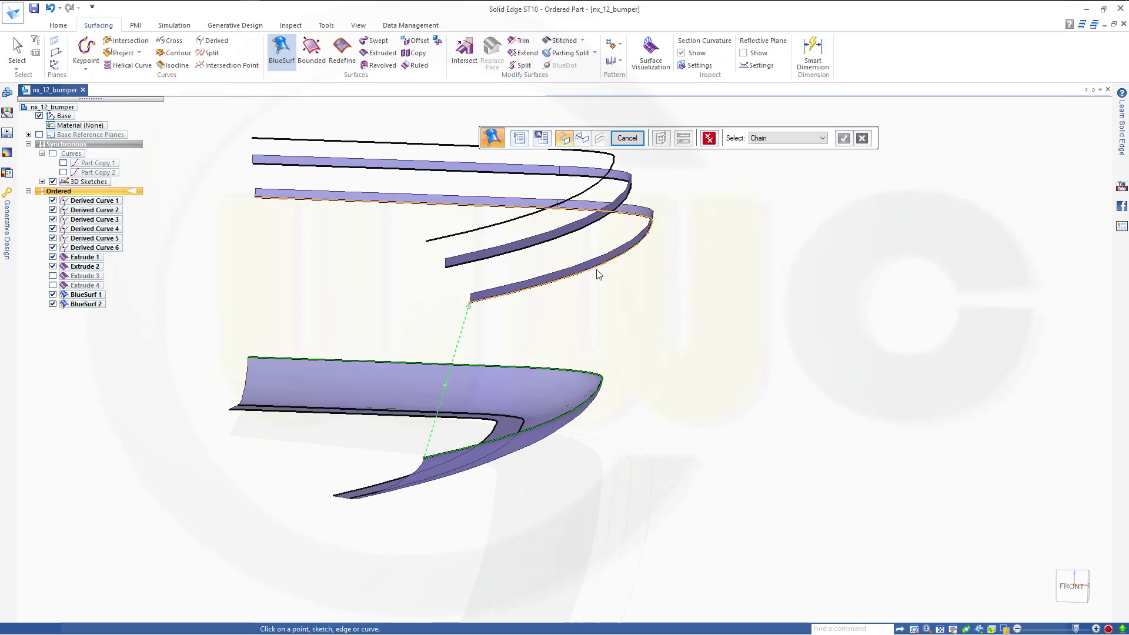
left_click(598, 274)
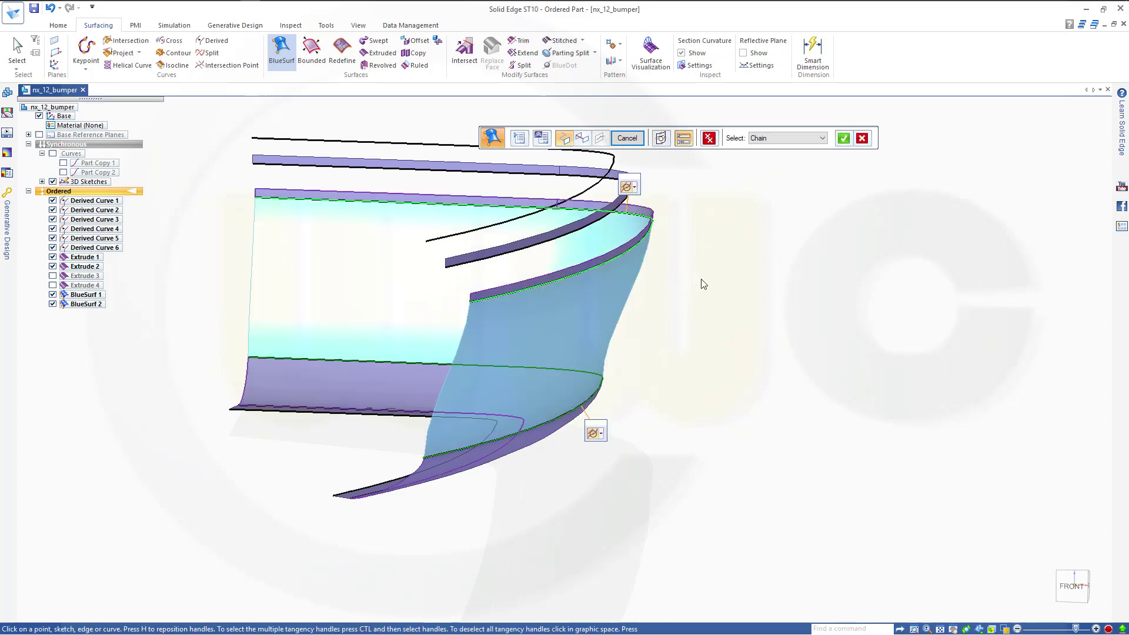
left_click(635, 189)
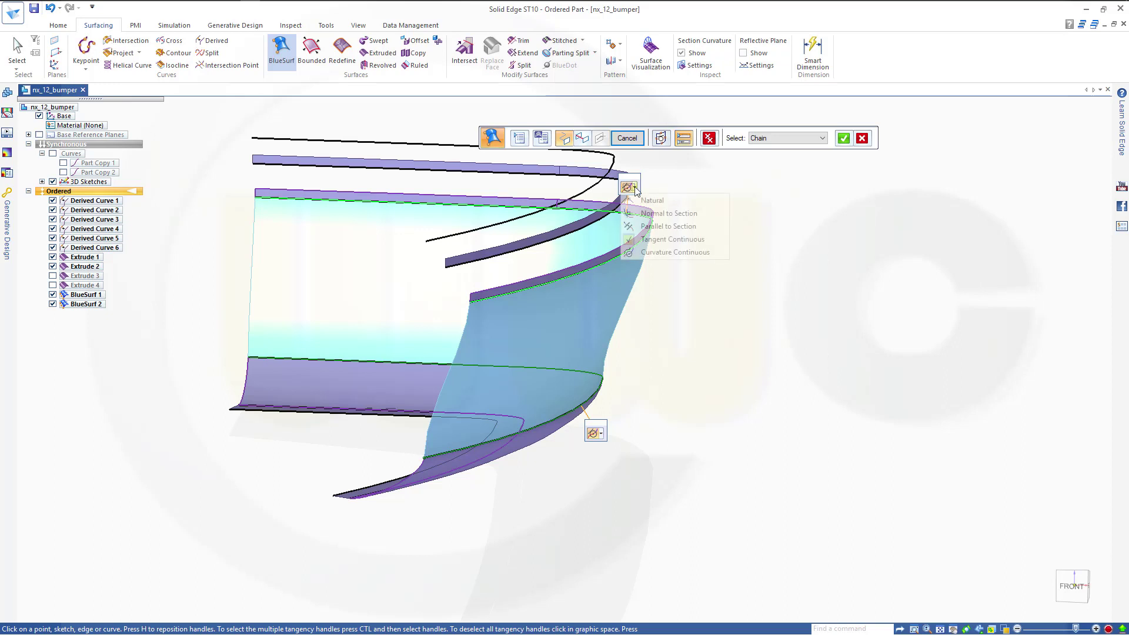
left_click(661, 243)
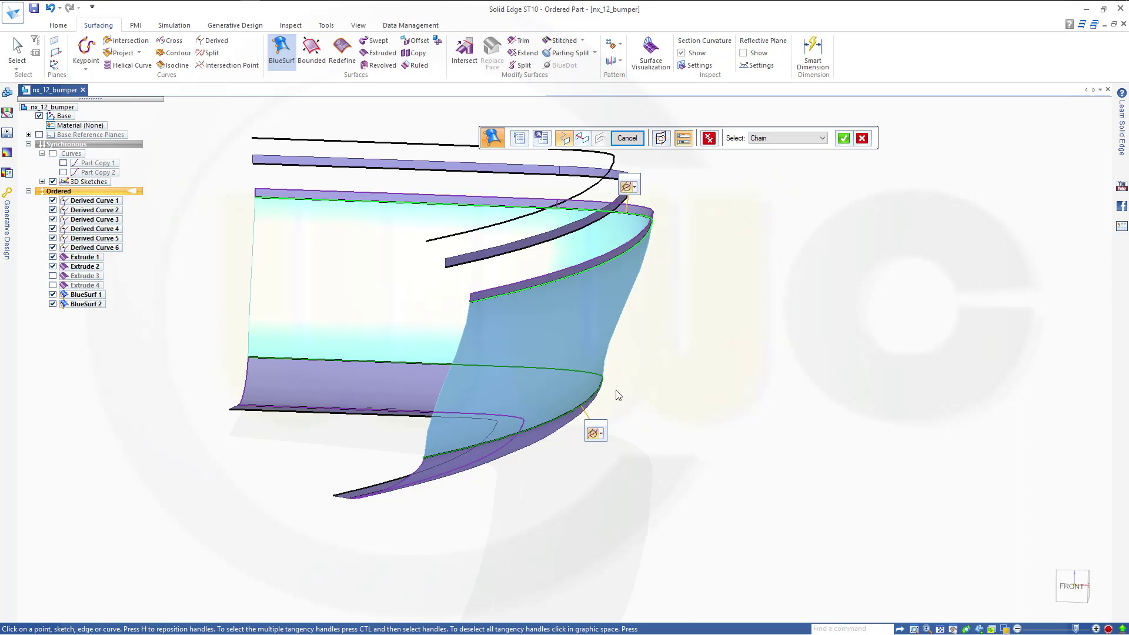
left_click(601, 435)
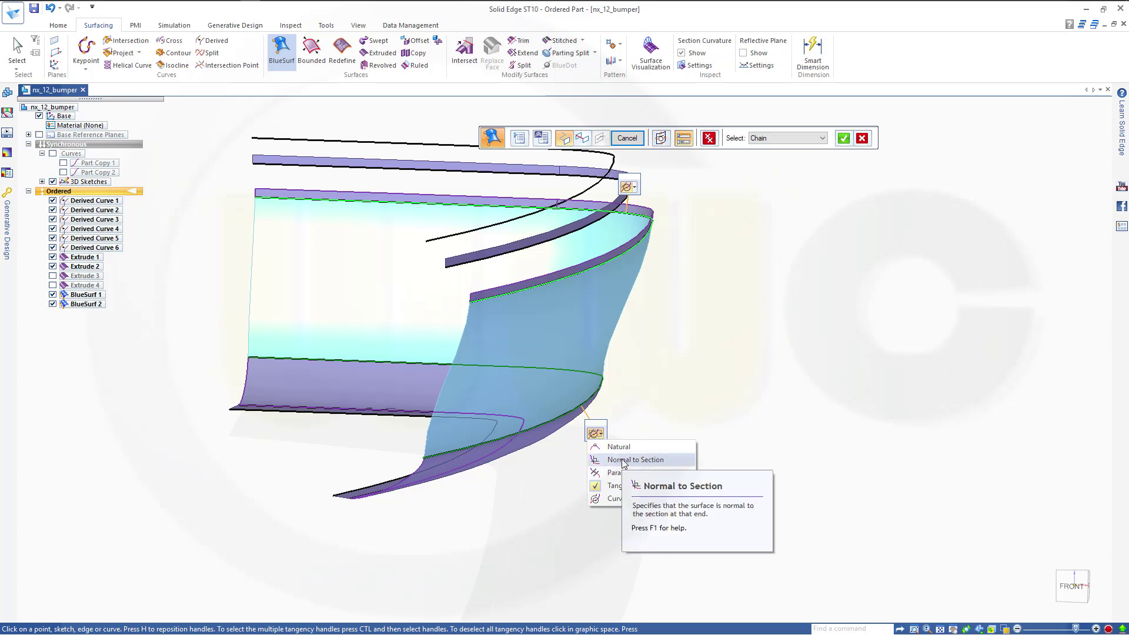
left_click(619, 446)
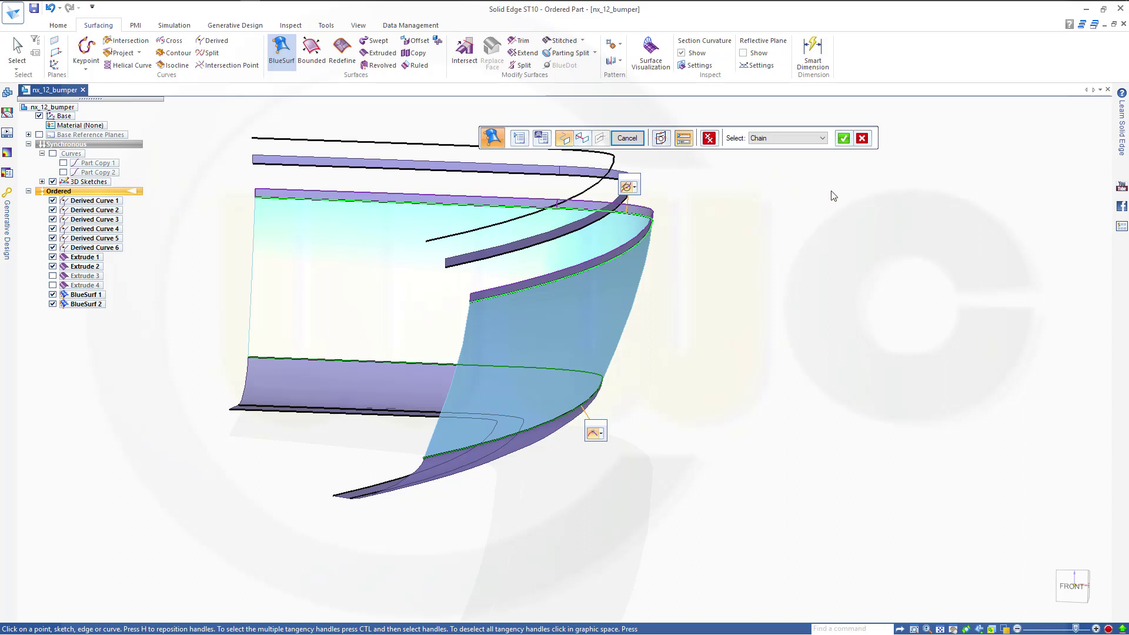
left_click(844, 139)
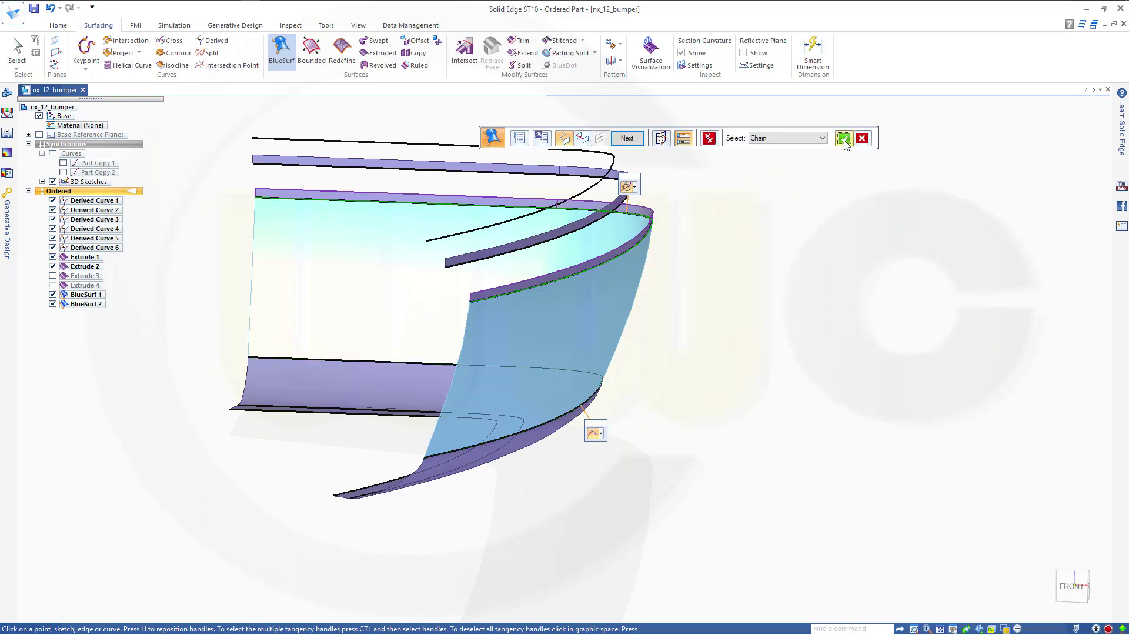
left_click(627, 139)
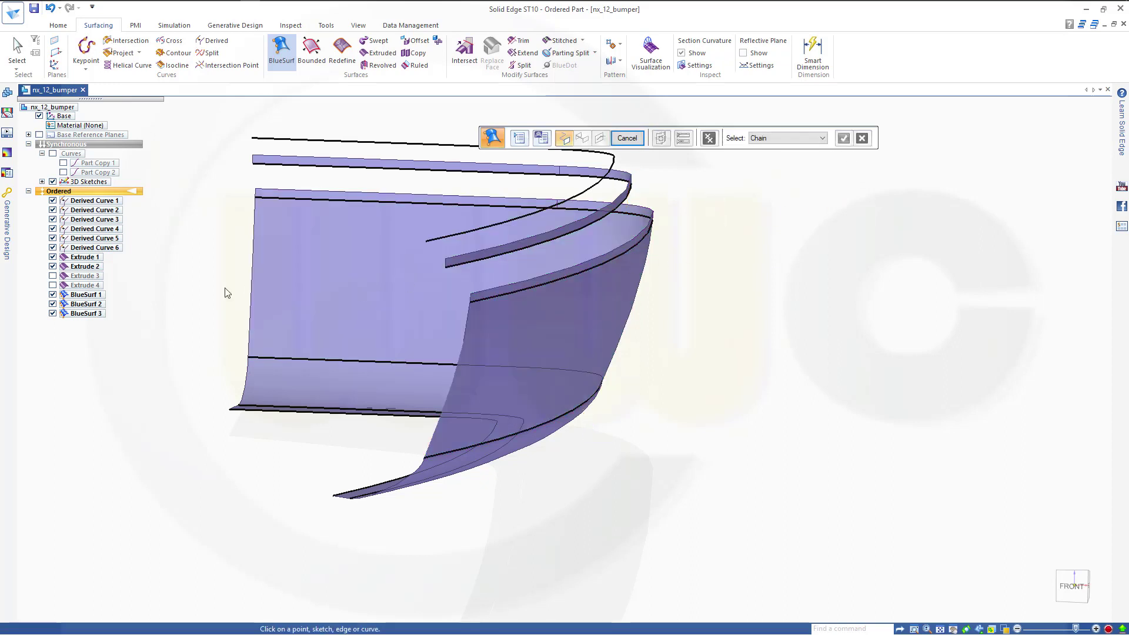
Show Extrude 3 and hide Extrude 2 and BlueSurf 3 to expose the strip edges.
left_click(52, 276)
left_click(52, 267)
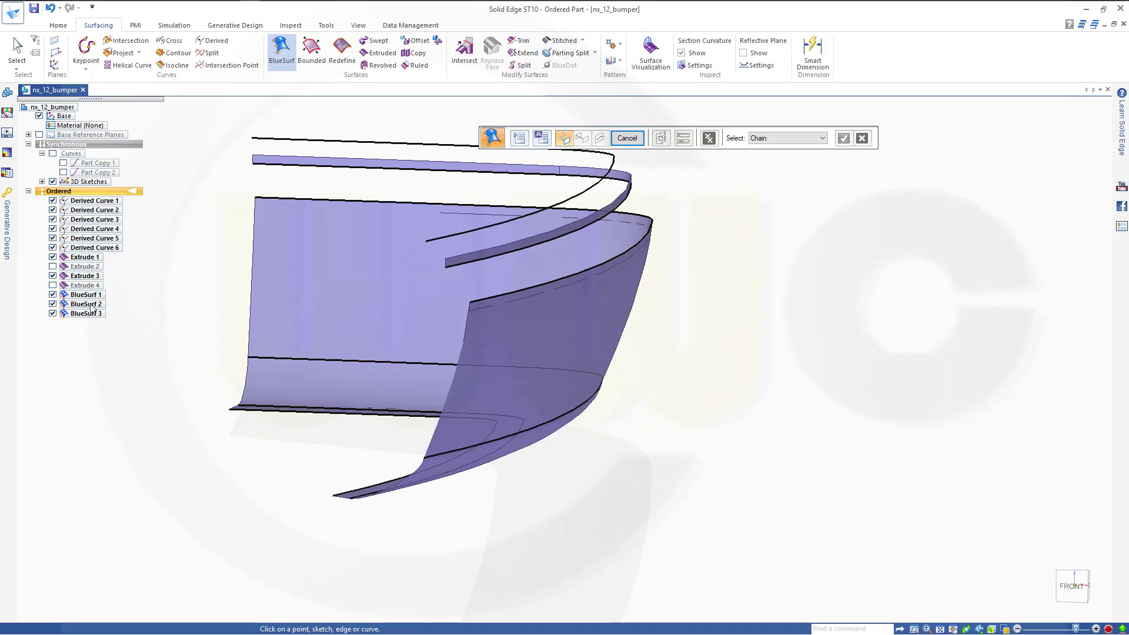
left_click(53, 313)
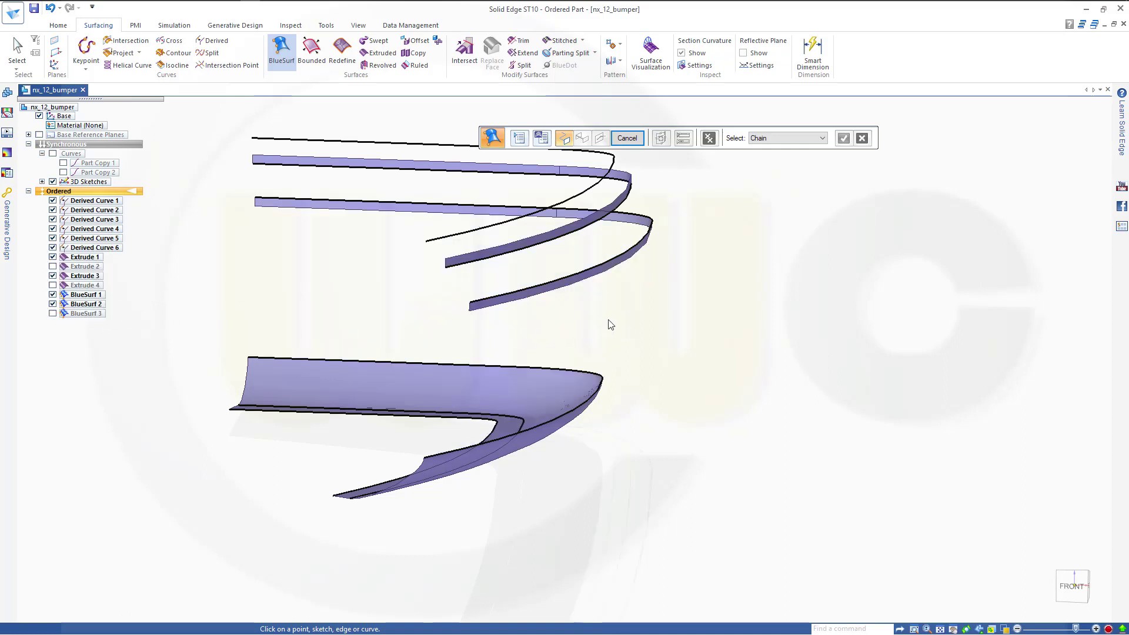
left_click(593, 272)
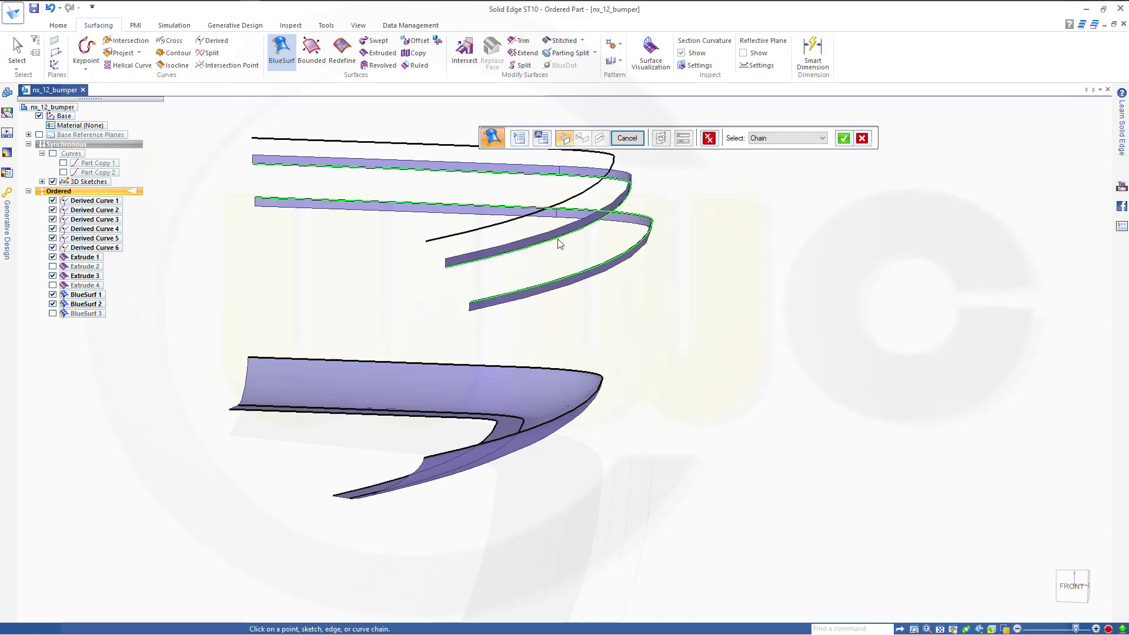
left_click(626, 139)
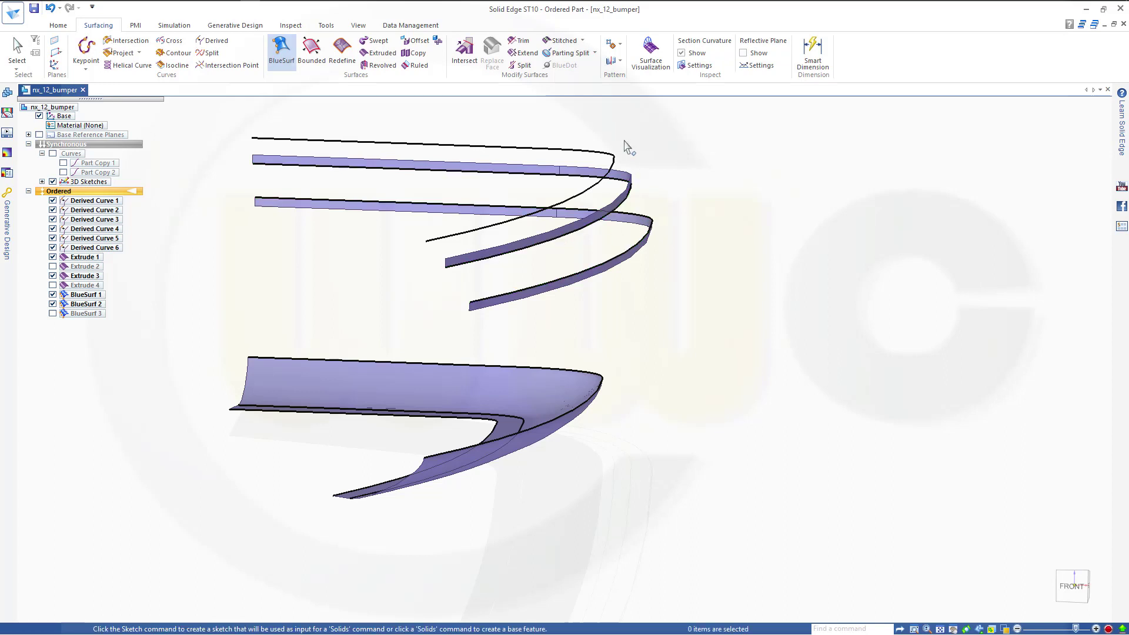
Blend the lower strip edge to the upper strip edge, first end parallel to section, second end retangented.
left_click(282, 50)
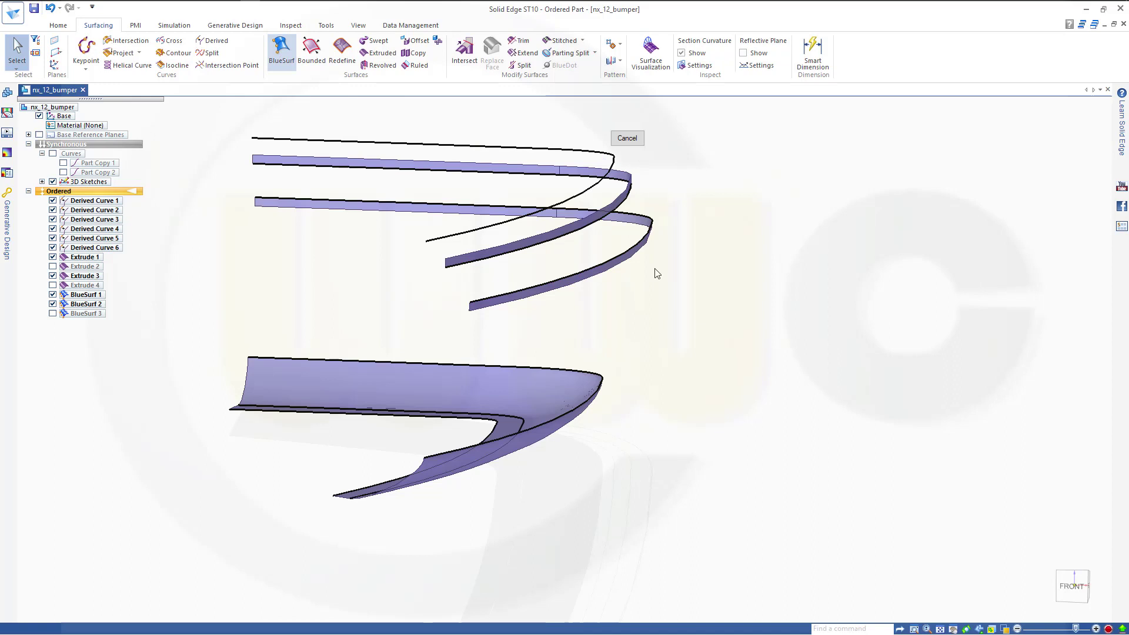
left_click(585, 272)
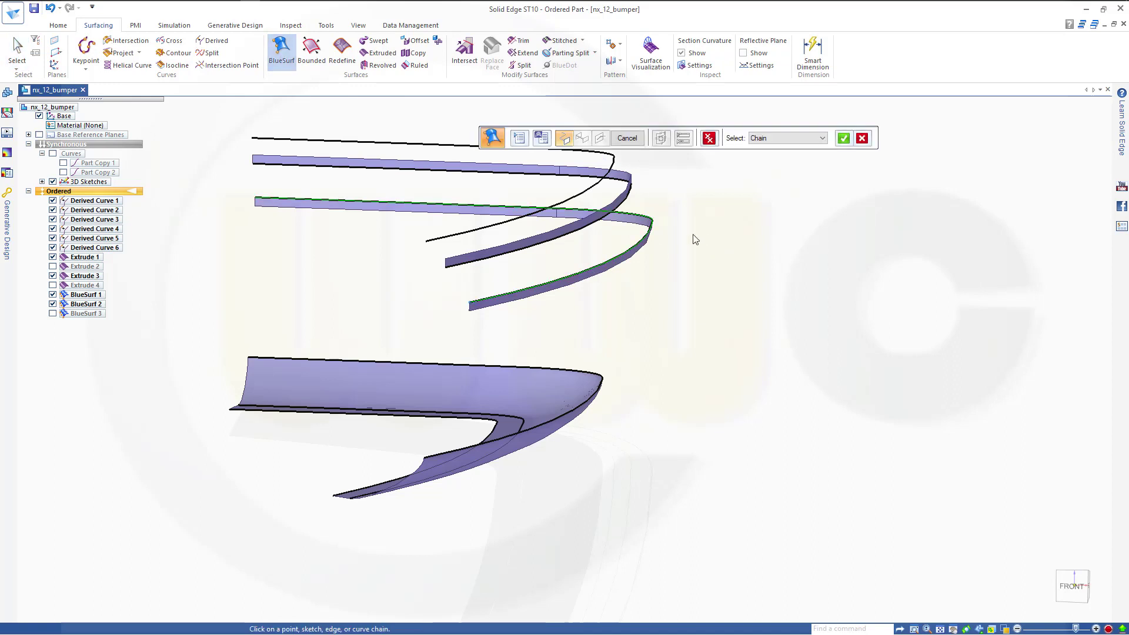
left_click(575, 240)
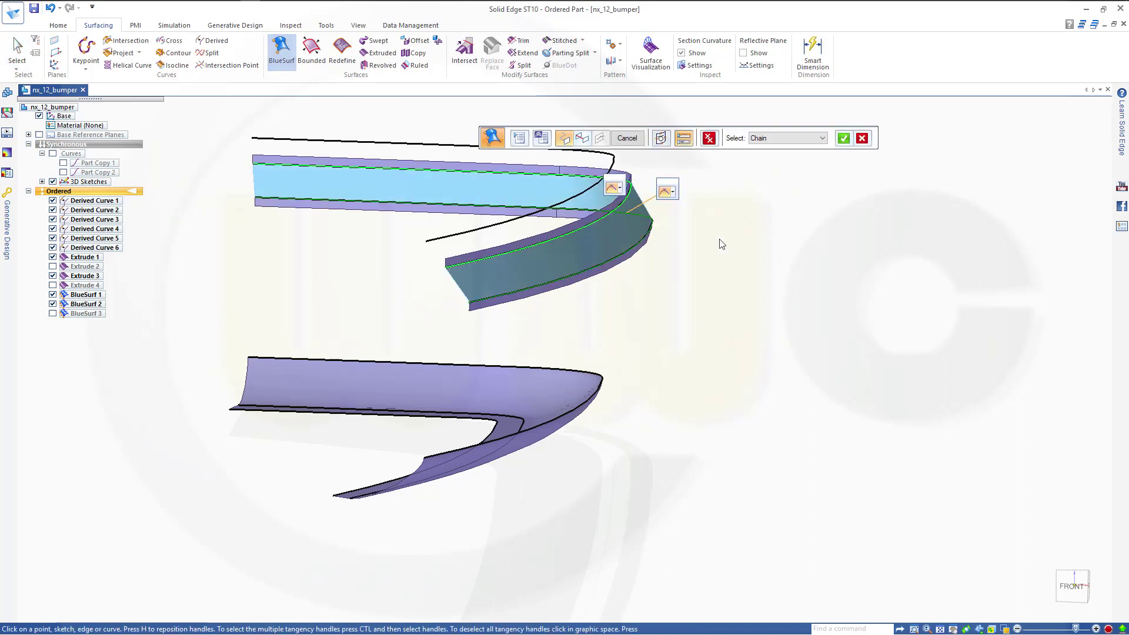
left_click(619, 190)
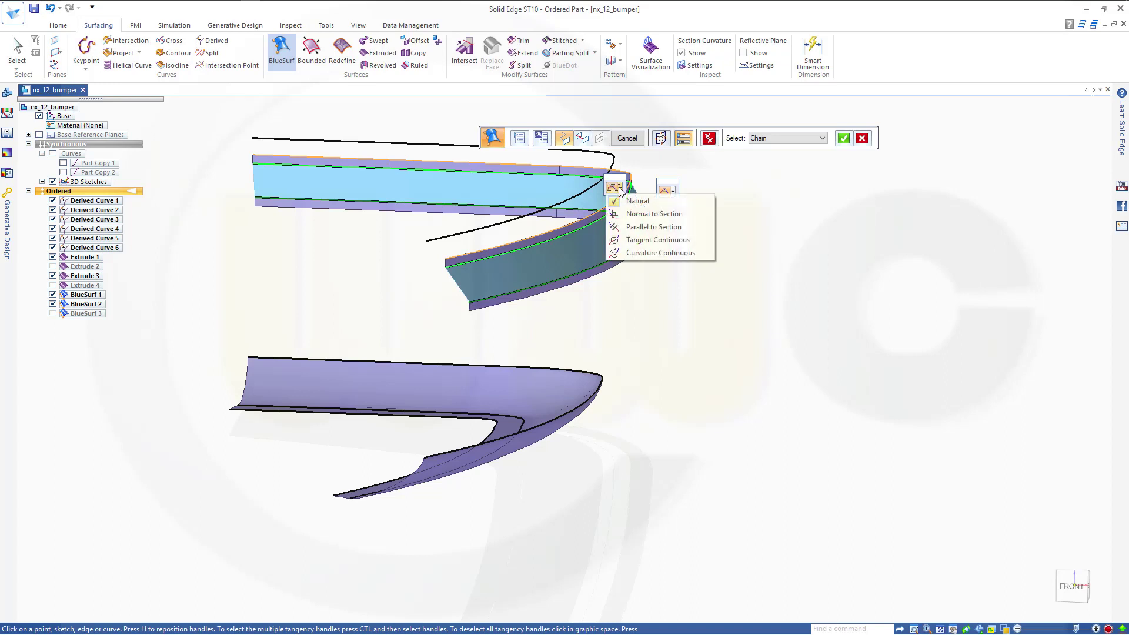
left_click(653, 227)
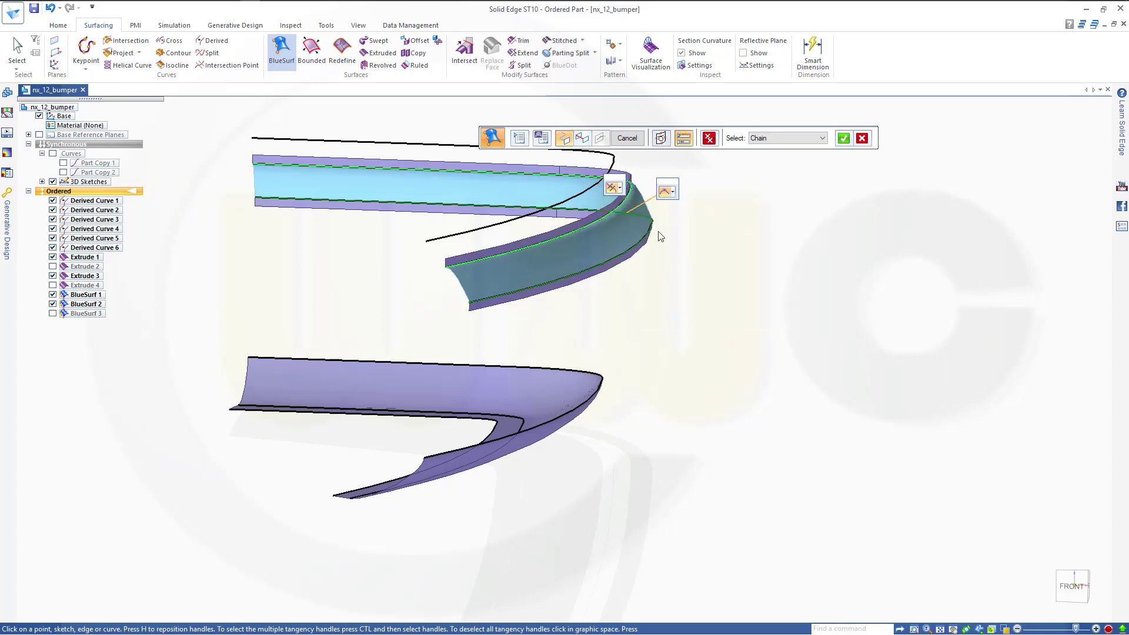
left_click(672, 194)
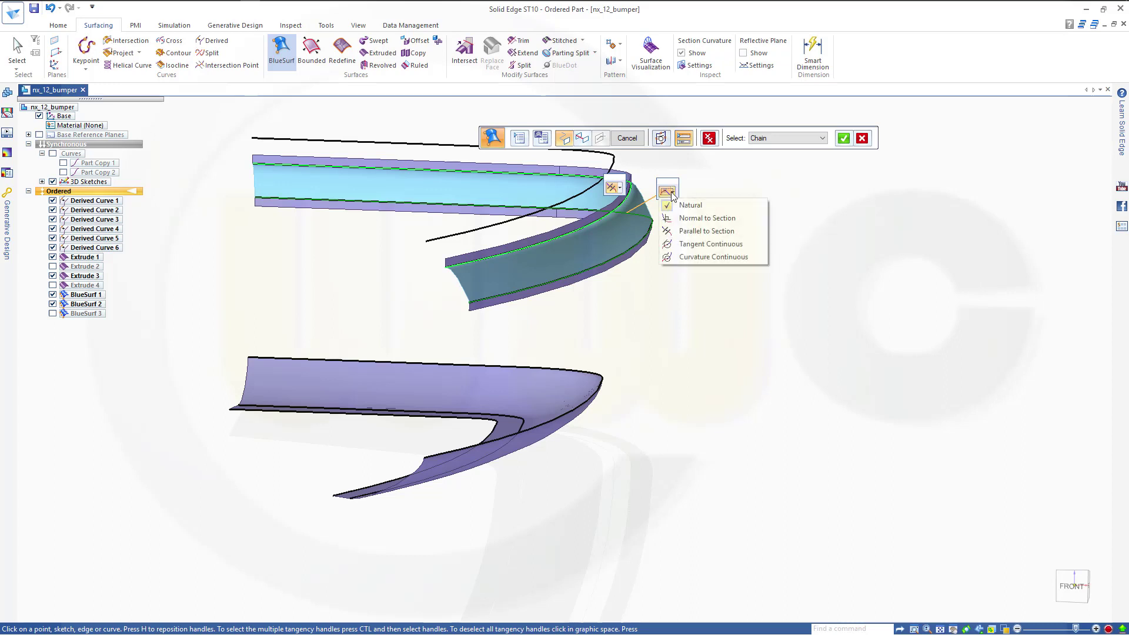
left_click(693, 245)
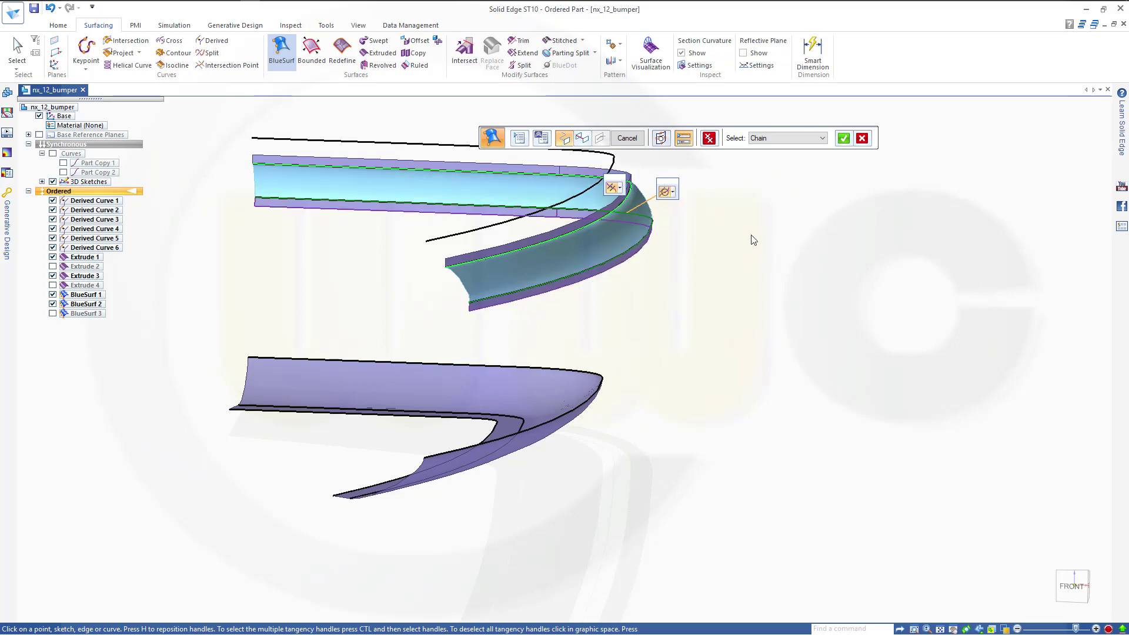
left_click(843, 139)
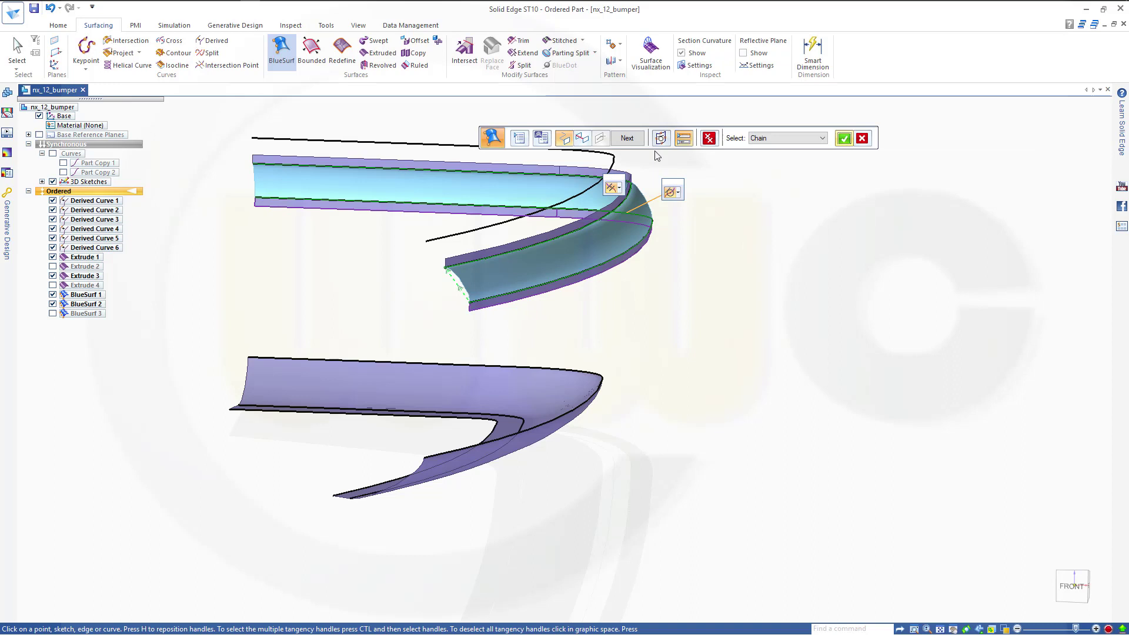
left_click(628, 140)
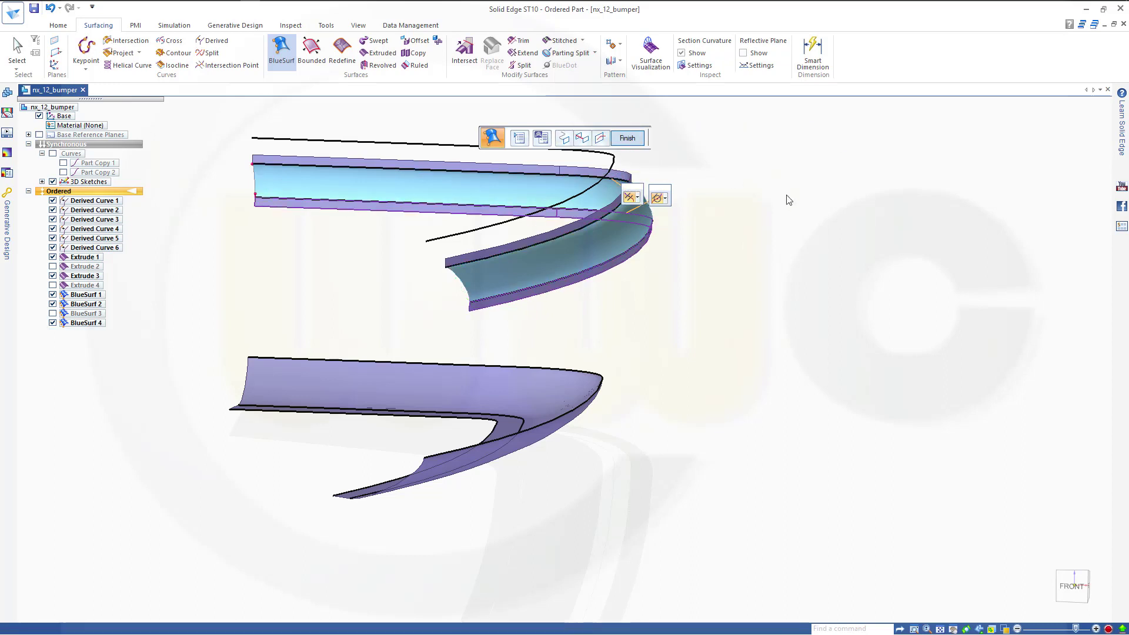
Show BlueSurf 3 again and hide the Extrude 3 and Extrude 1 surfaces.
left_click(53, 313)
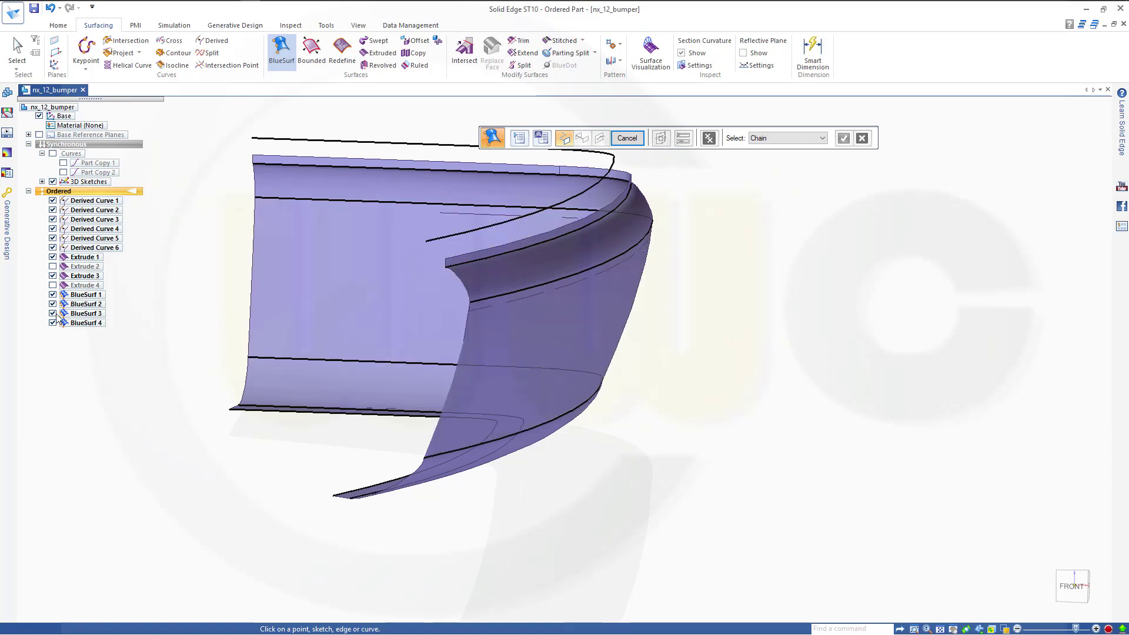
left_click(52, 276)
middle_click_drag(269, 264, 416, 242)
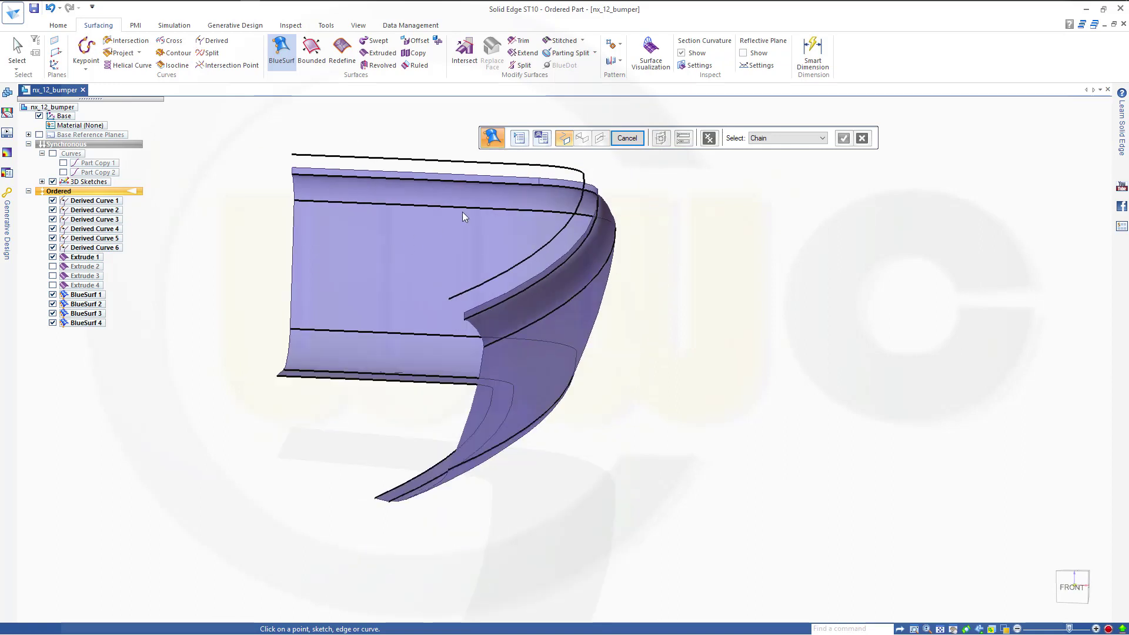
scroll(462, 212, "up", 3)
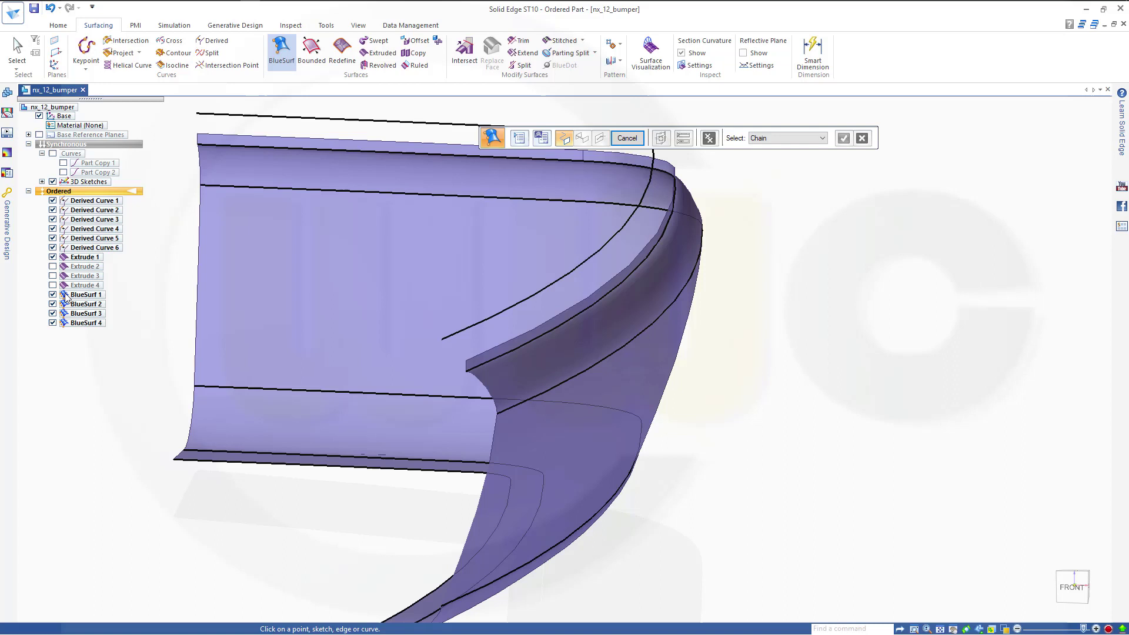
left_click(52, 257)
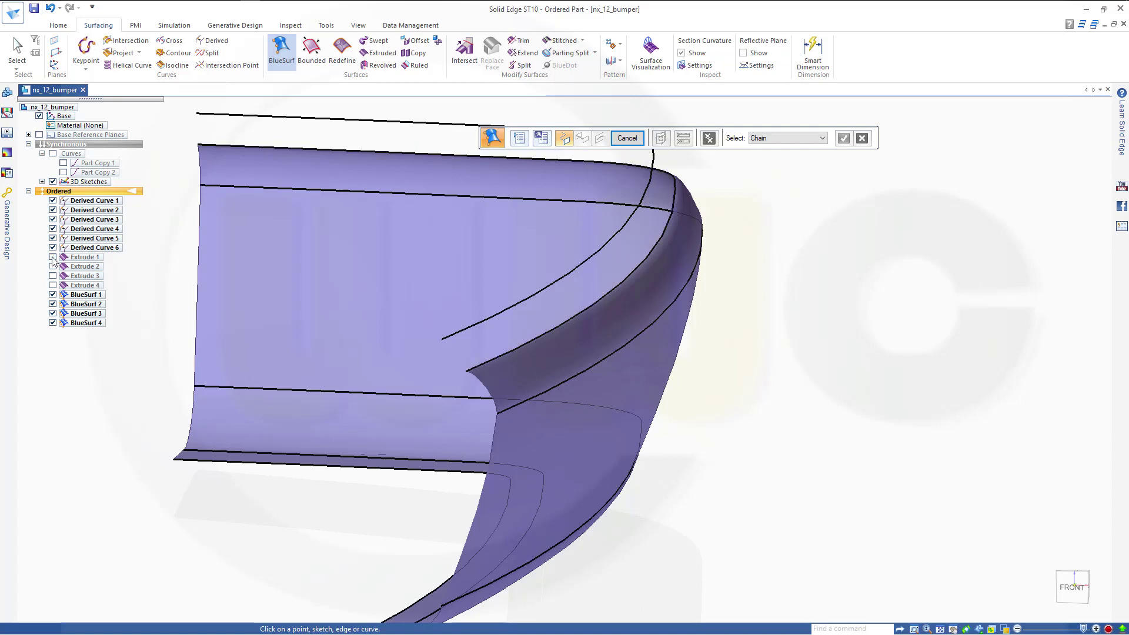
middle_click_drag(329, 349, 348, 335)
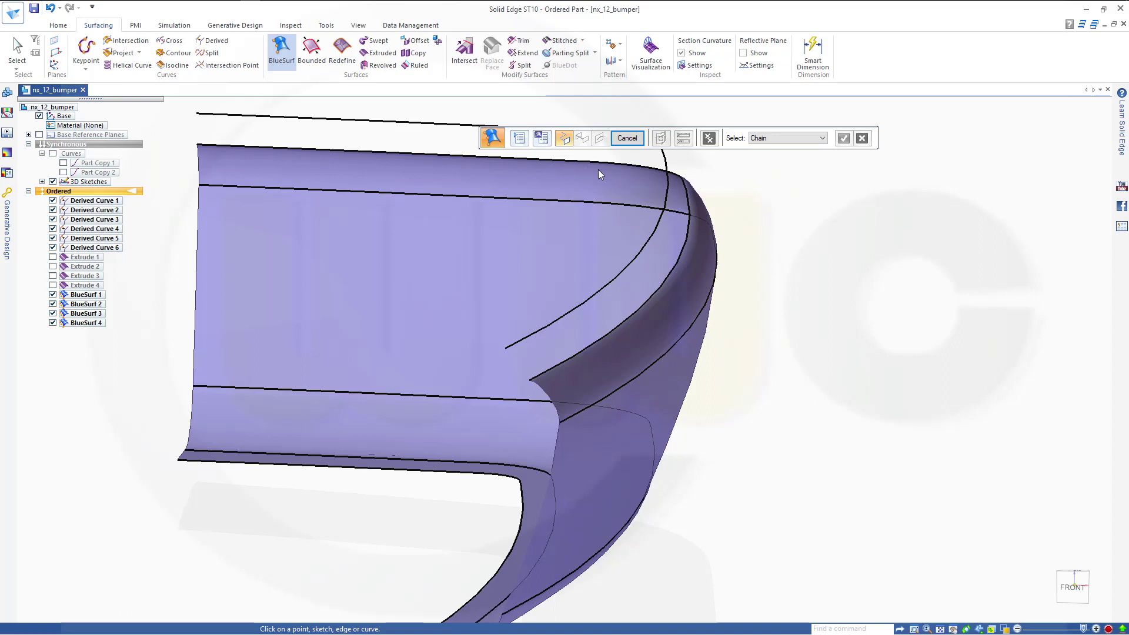
Blend the bumper's top edge chain to the diagonal curve, side end set to Normal to Section.
left_click(576, 355)
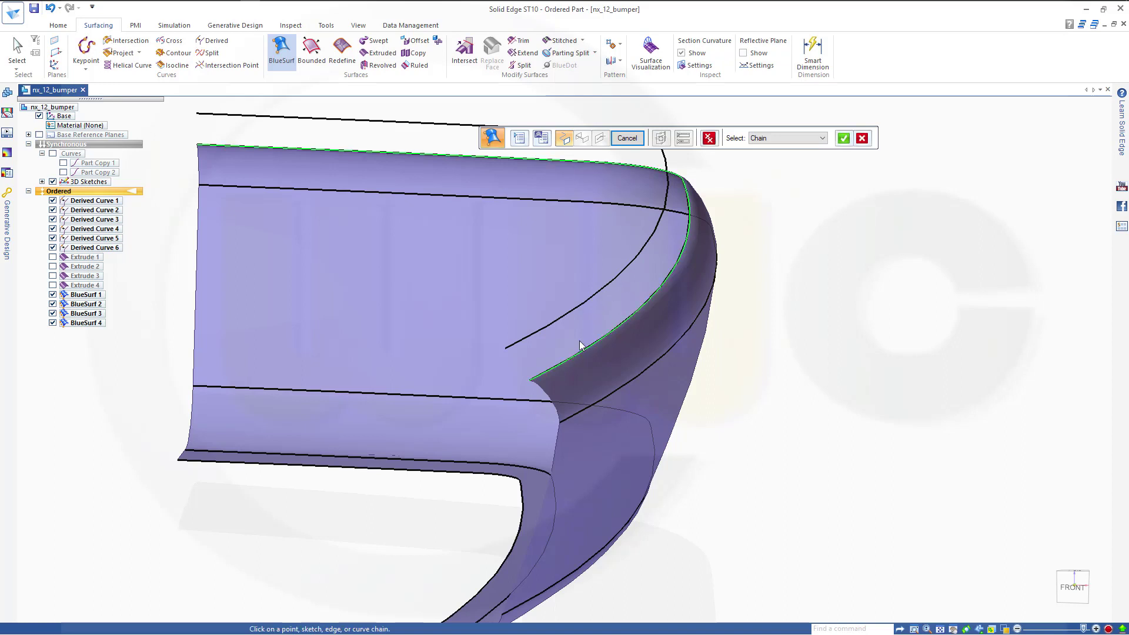
left_click(591, 301)
right_click(584, 307)
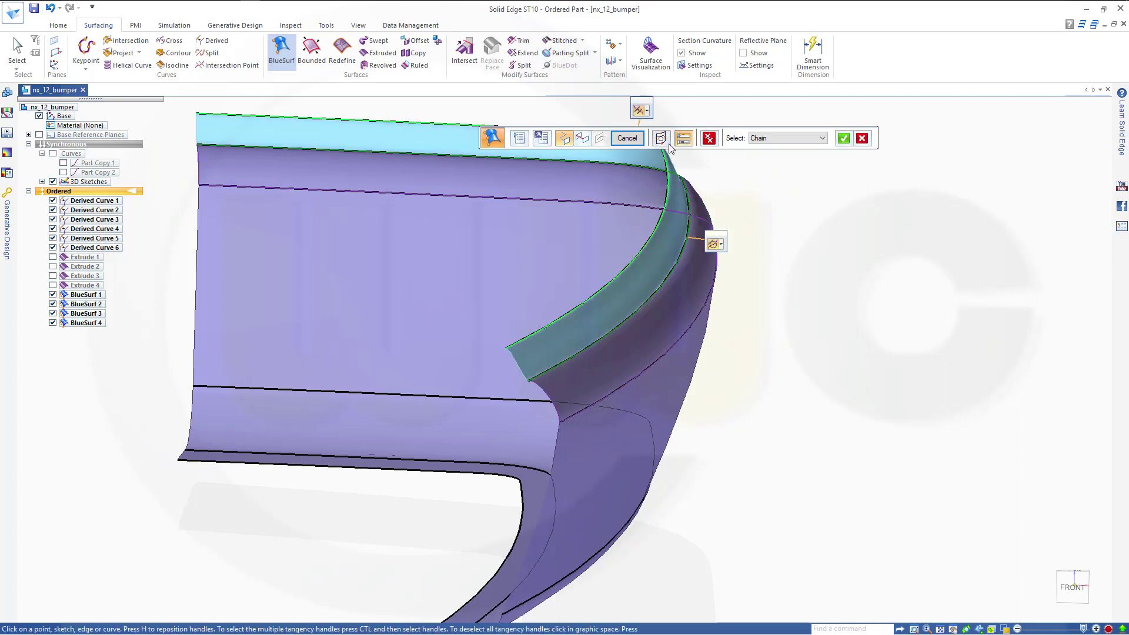
left_click(647, 112)
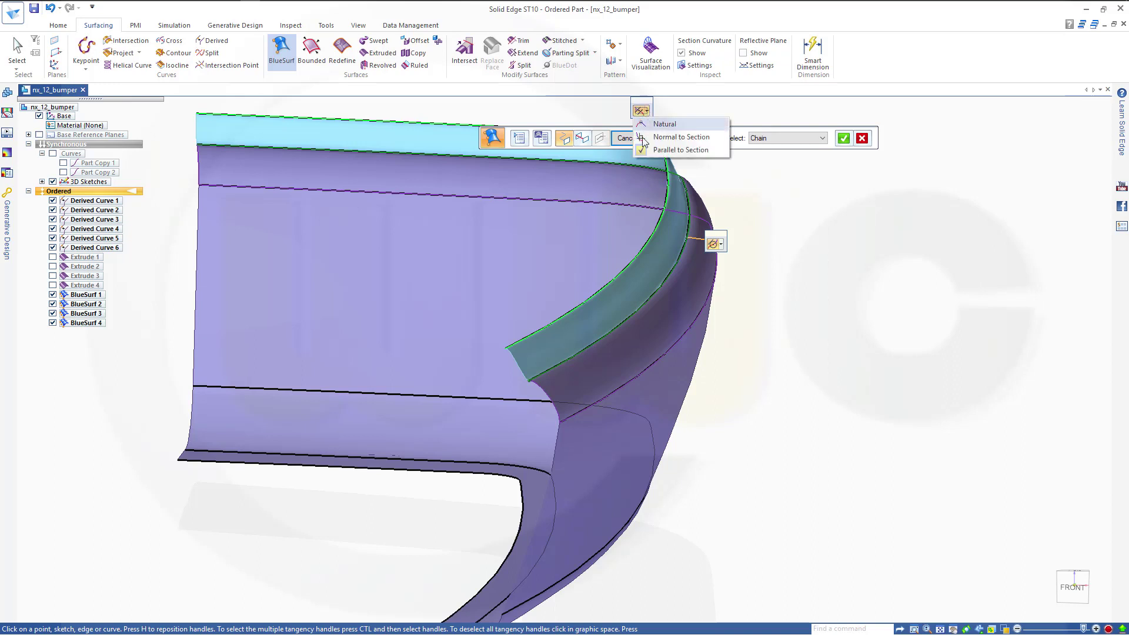
left_click(721, 245)
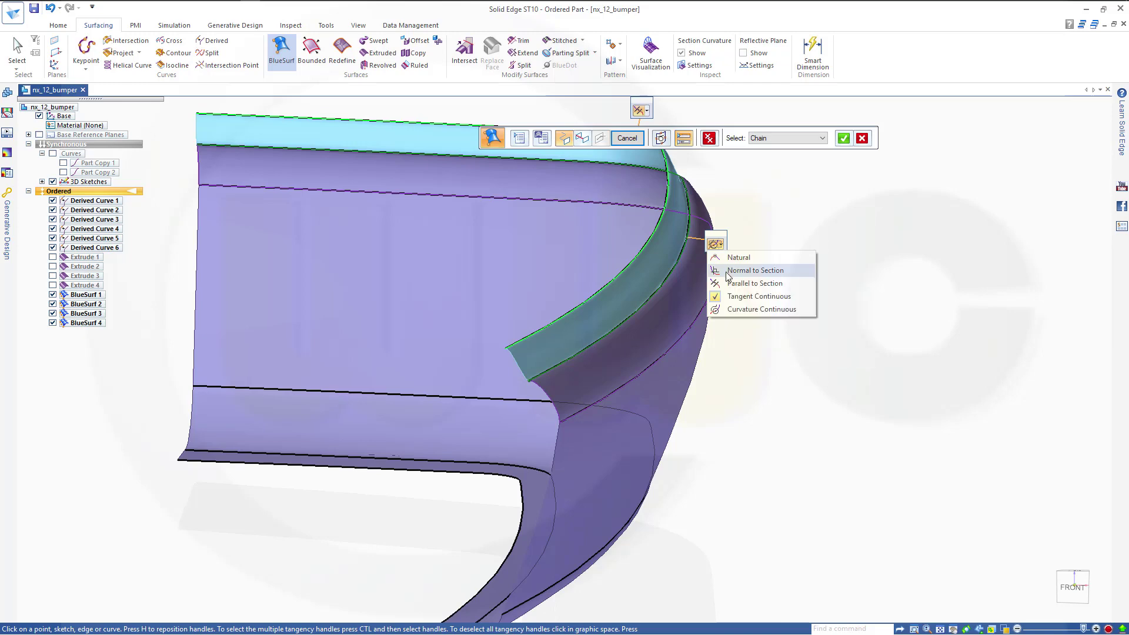
left_click(730, 271)
middle_click_drag(700, 337, 800, 242)
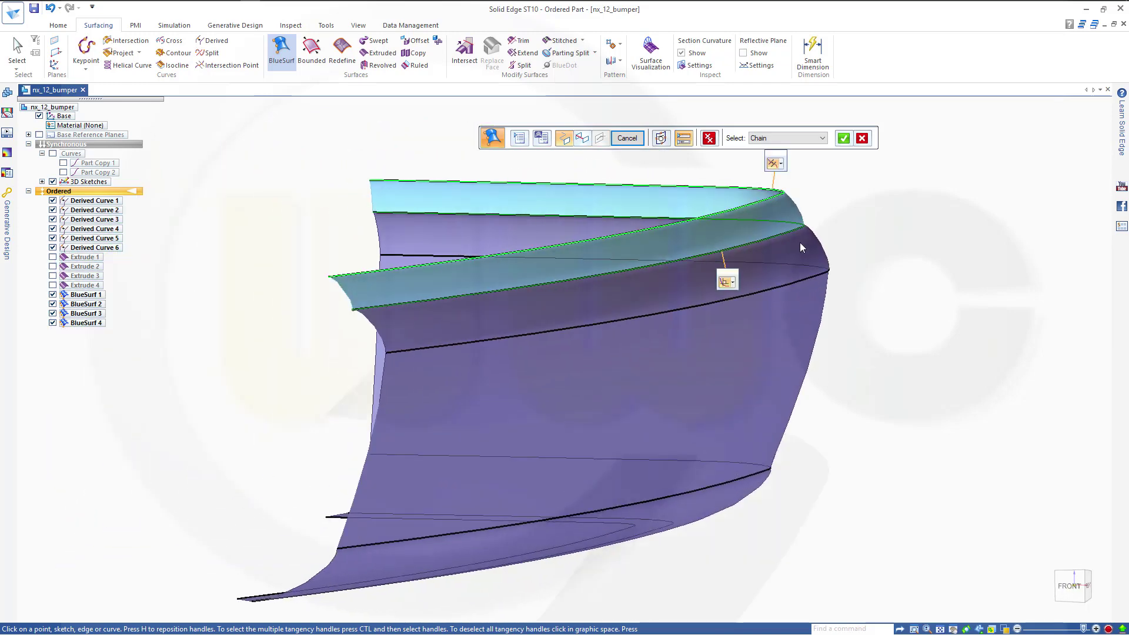
left_click(844, 139)
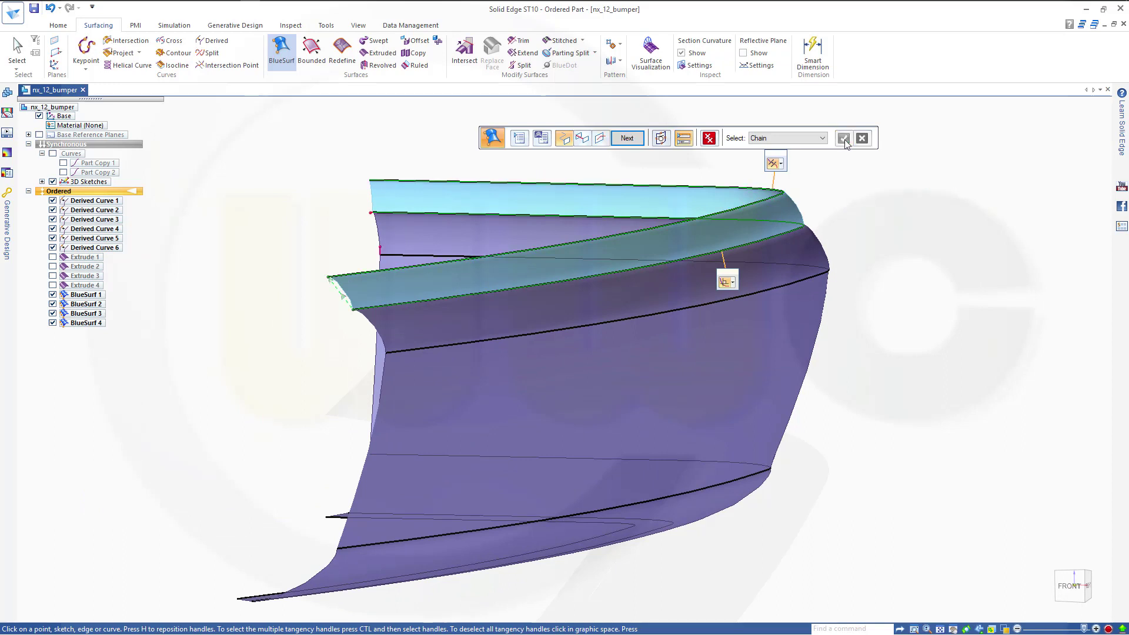
left_click(644, 138)
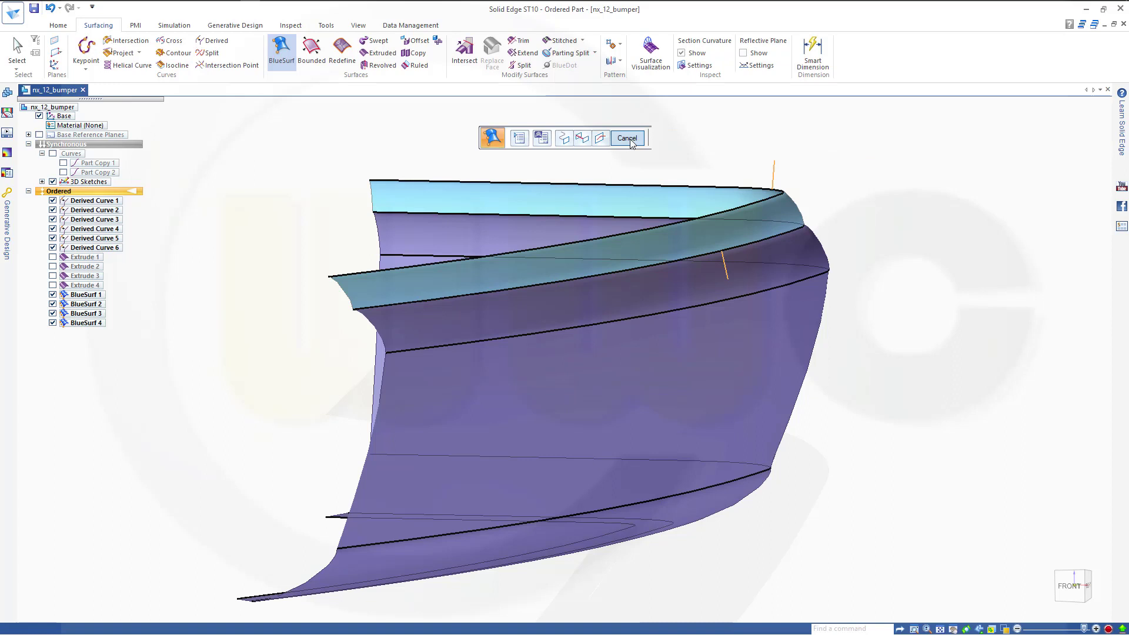
middle_click_drag(237, 308, 249, 340)
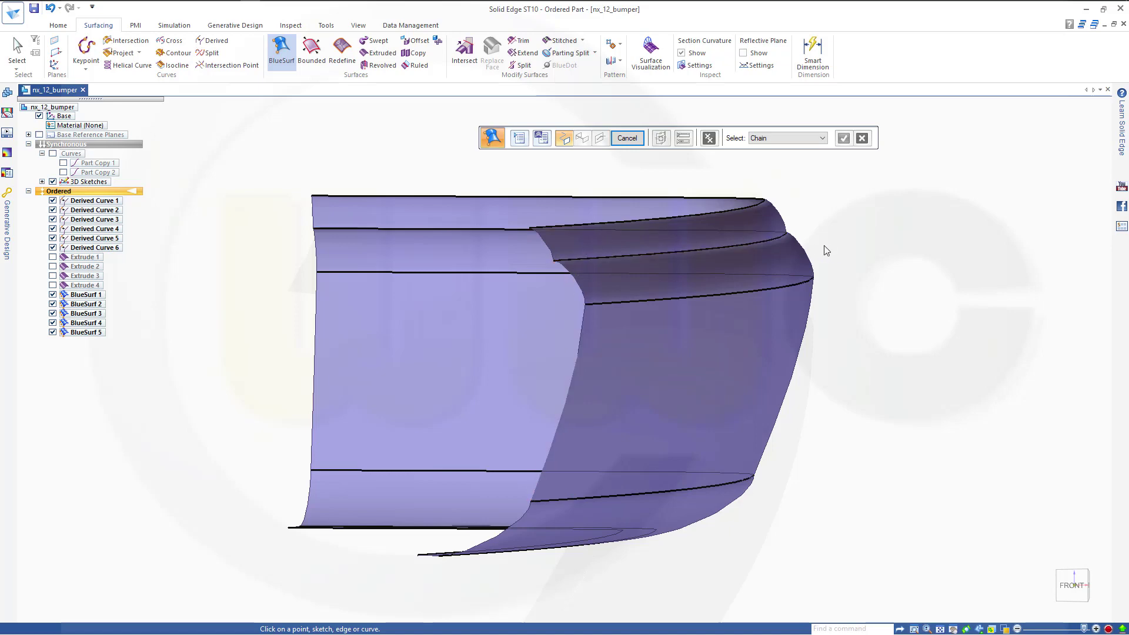
key("Escape")
middle_click_drag(827, 251, 351, 339)
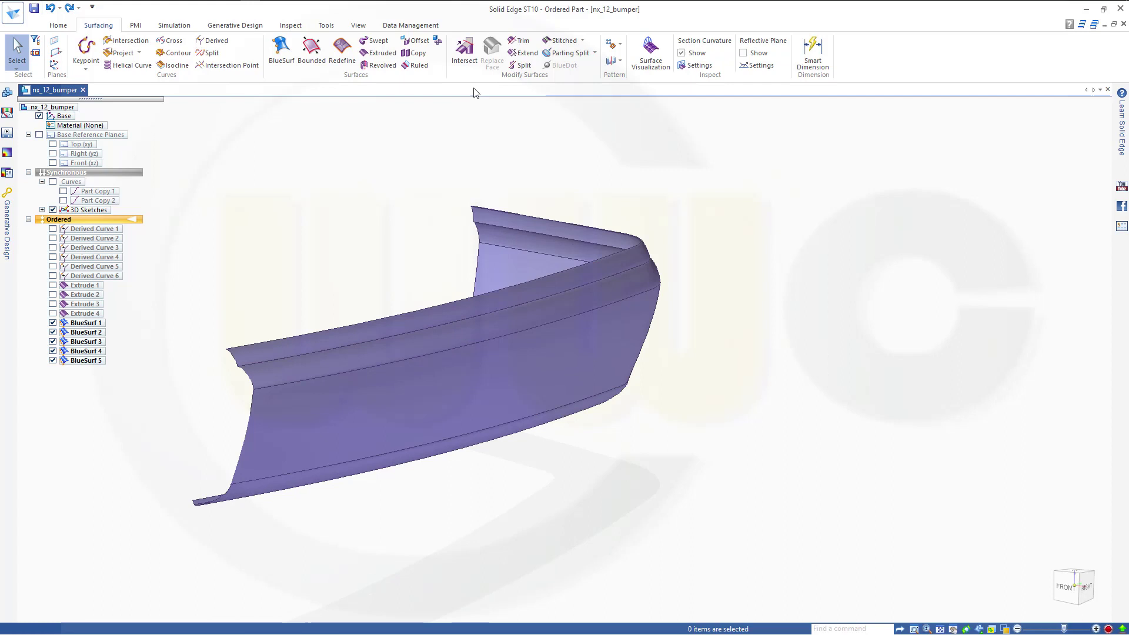
Stitch the top, middle, bottom and end-flange BlueSurfs together using the default tolerance.
left_click(560, 40)
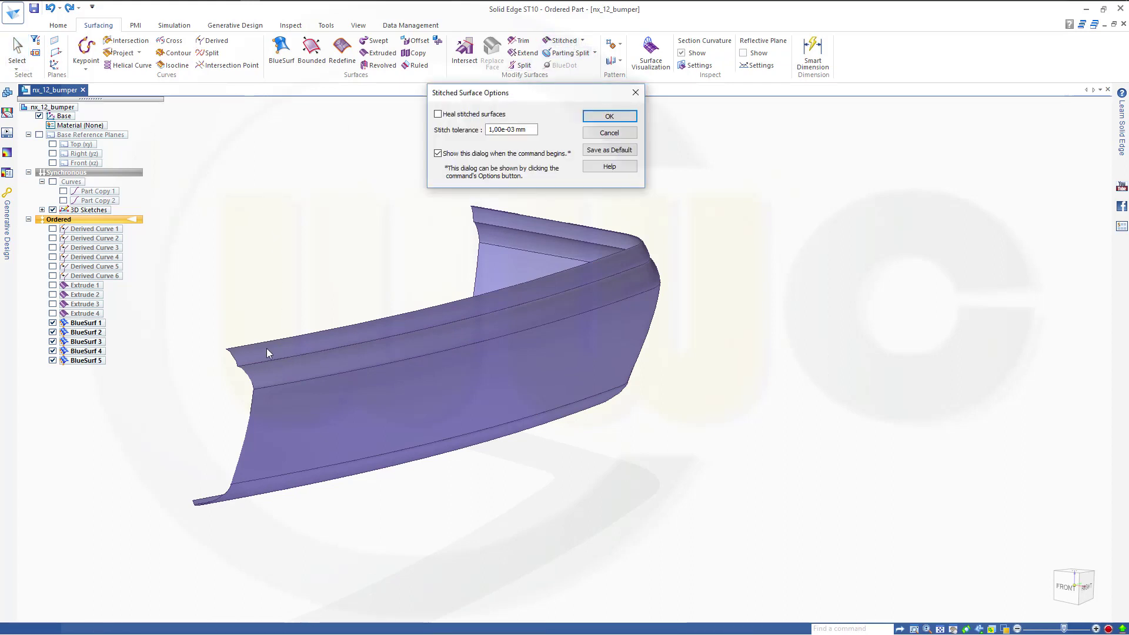
left_click(610, 116)
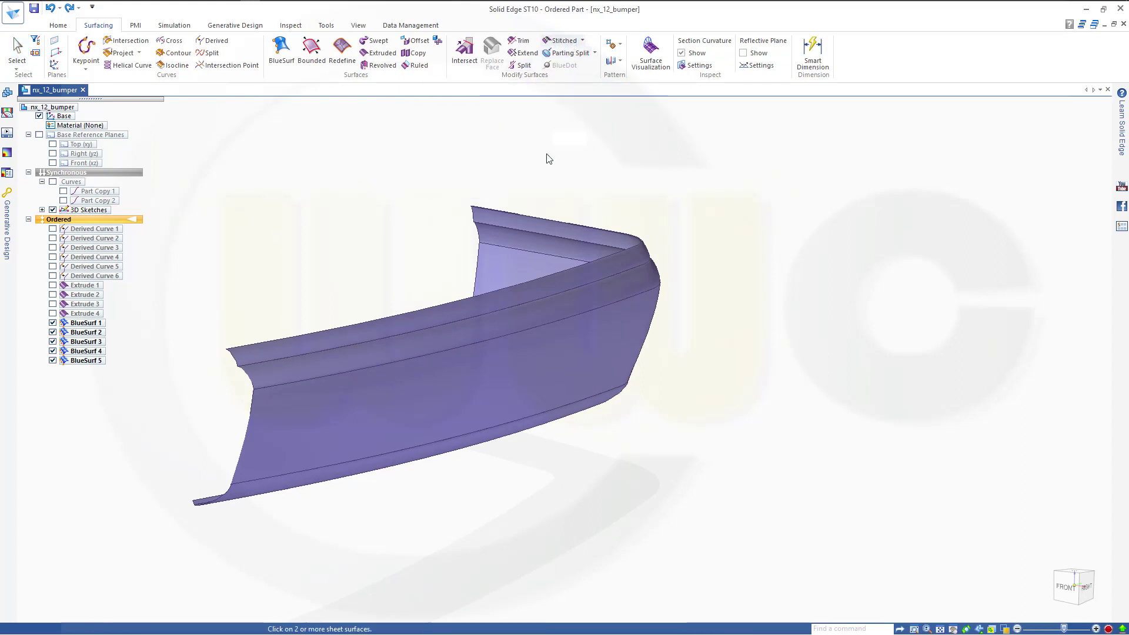
left_click(308, 343)
left_click(294, 384)
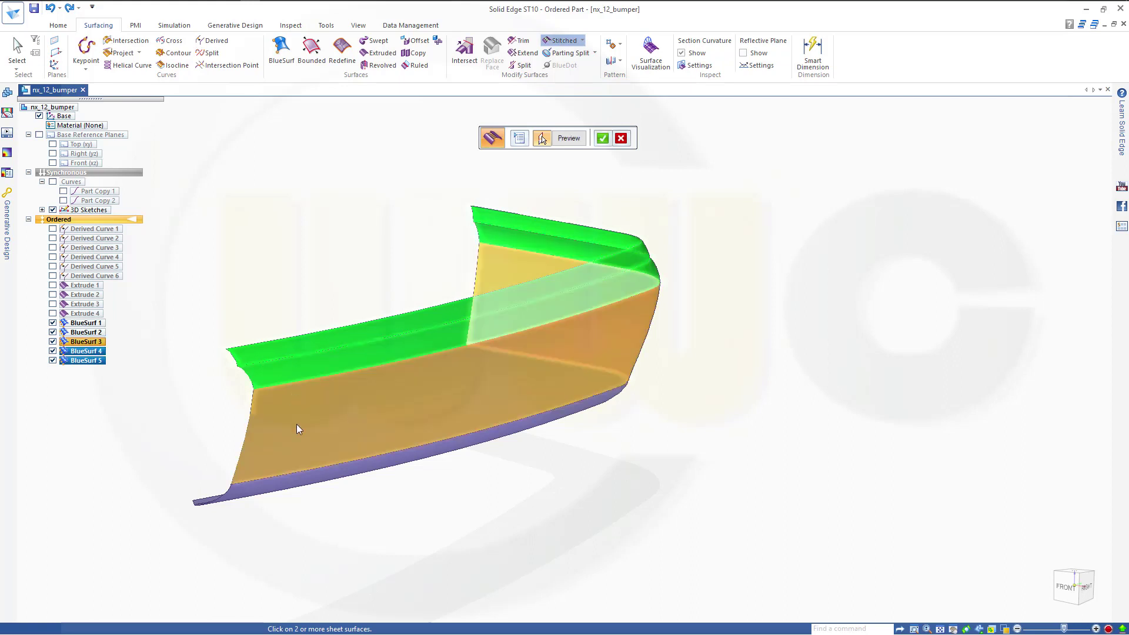
left_click(270, 492)
middle_click_drag(365, 481, 515, 455)
left_click(584, 452)
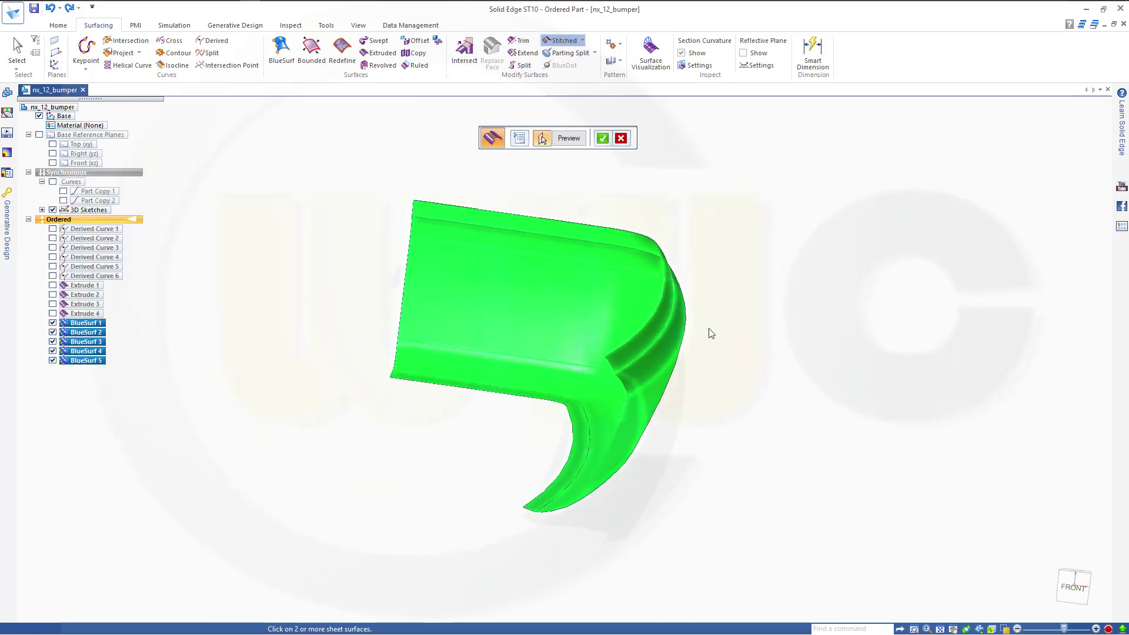
left_click(577, 145)
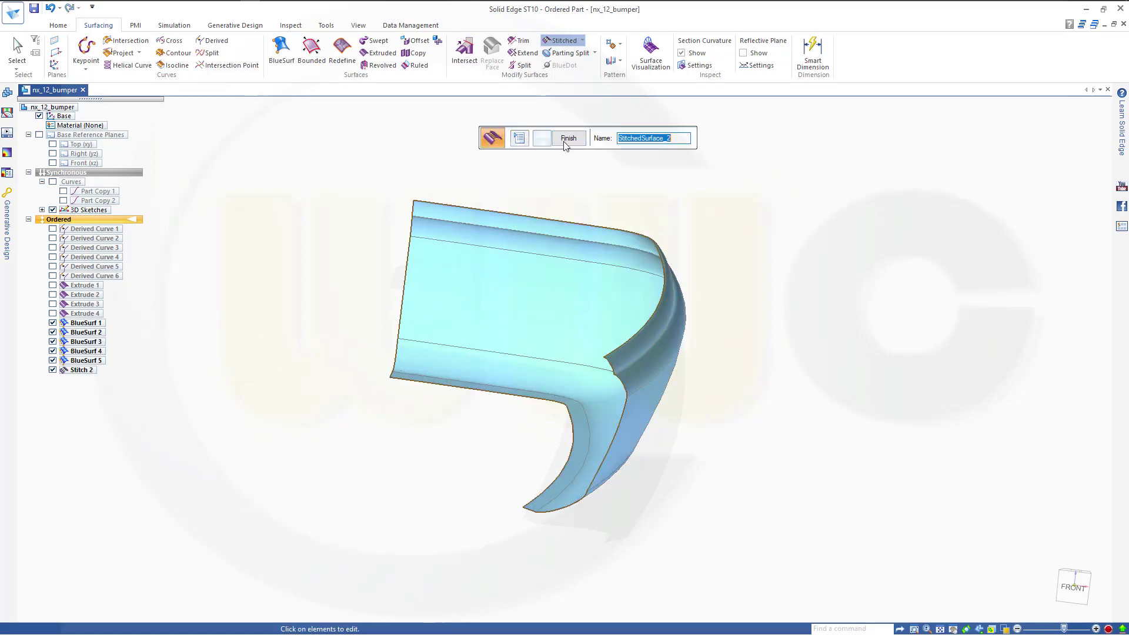
left_click(568, 139)
left_click(565, 139)
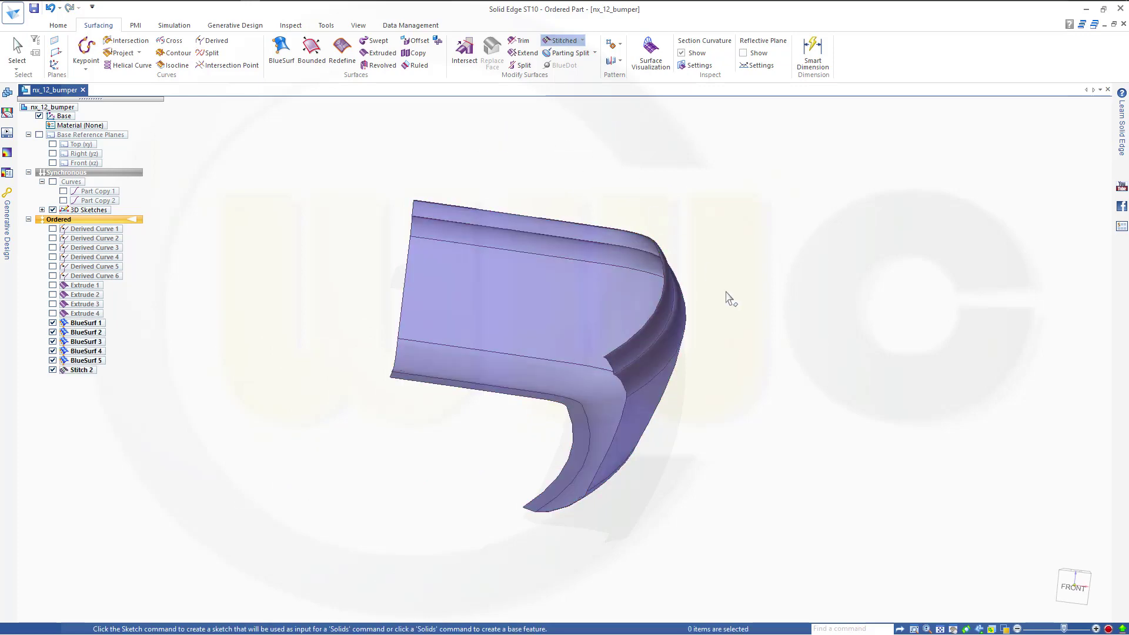
middle_click_drag(745, 343, 623, 334)
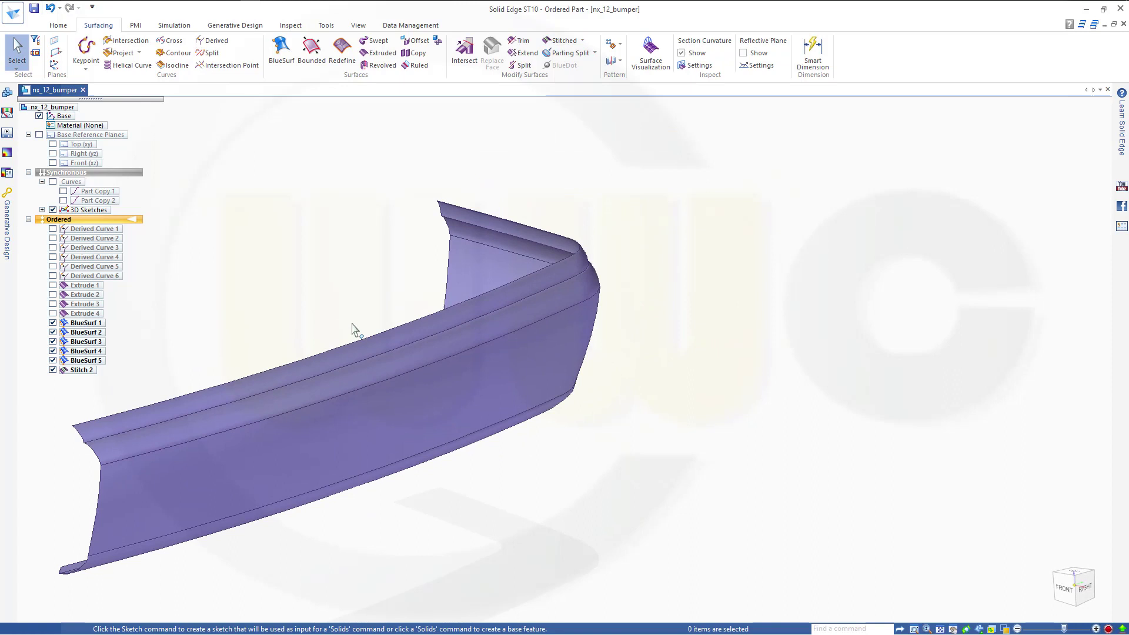
Trim Stitch 2 with the Front (xz) plane, removing the bumper's left region.
middle_click_drag(320, 285, 414, 244, "shift")
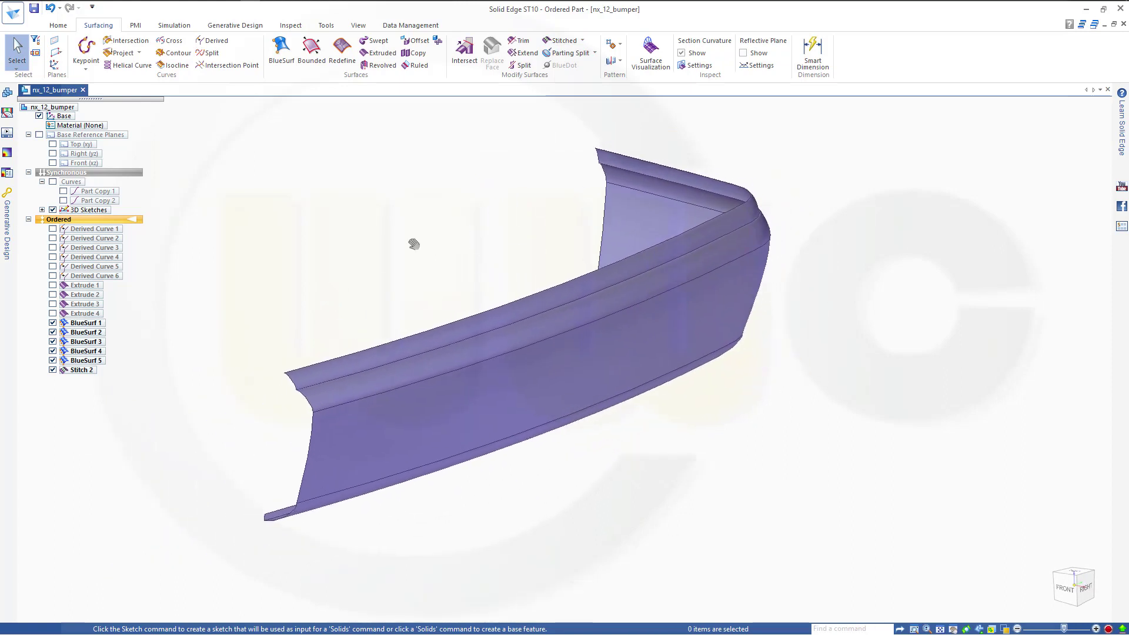
left_click(523, 53)
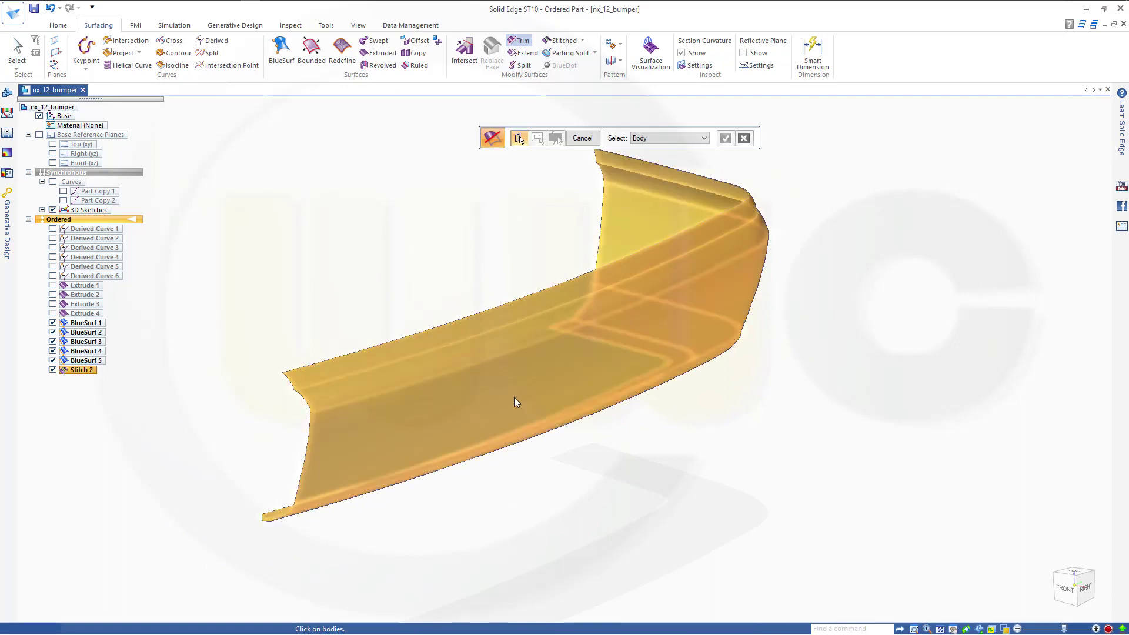
left_click(515, 397)
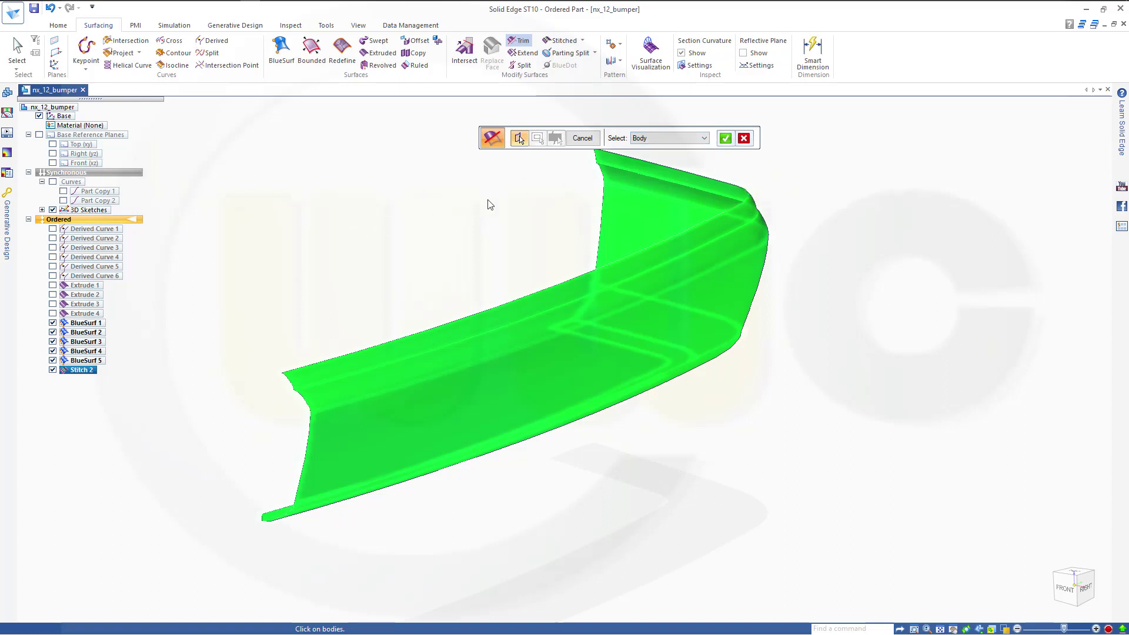
left_click(725, 138)
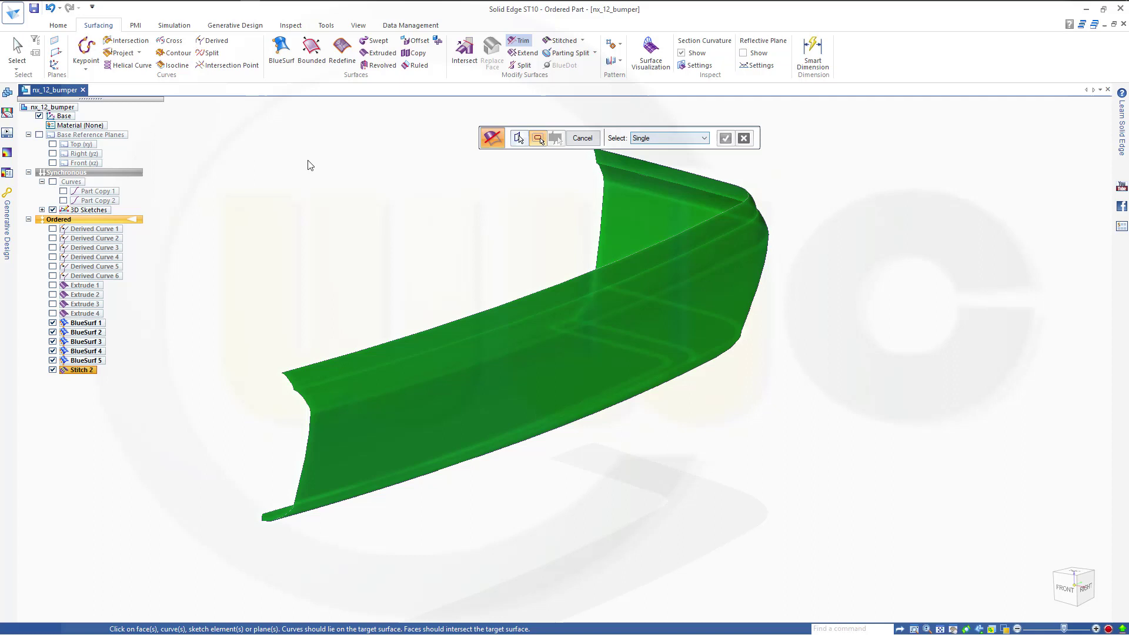
left_click(82, 163)
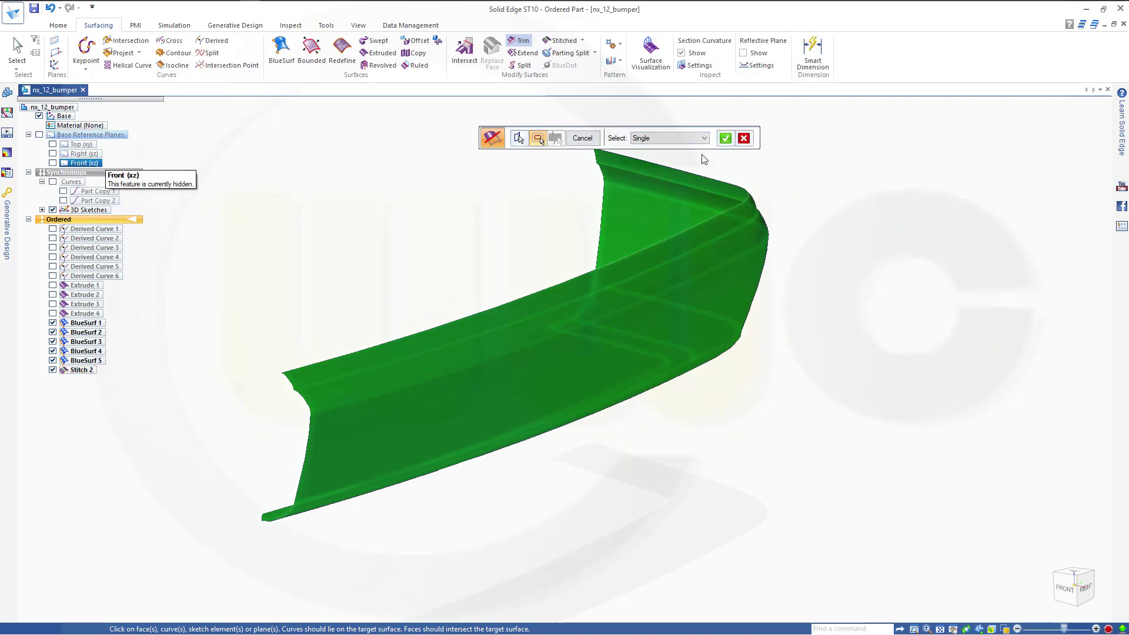
left_click(726, 138)
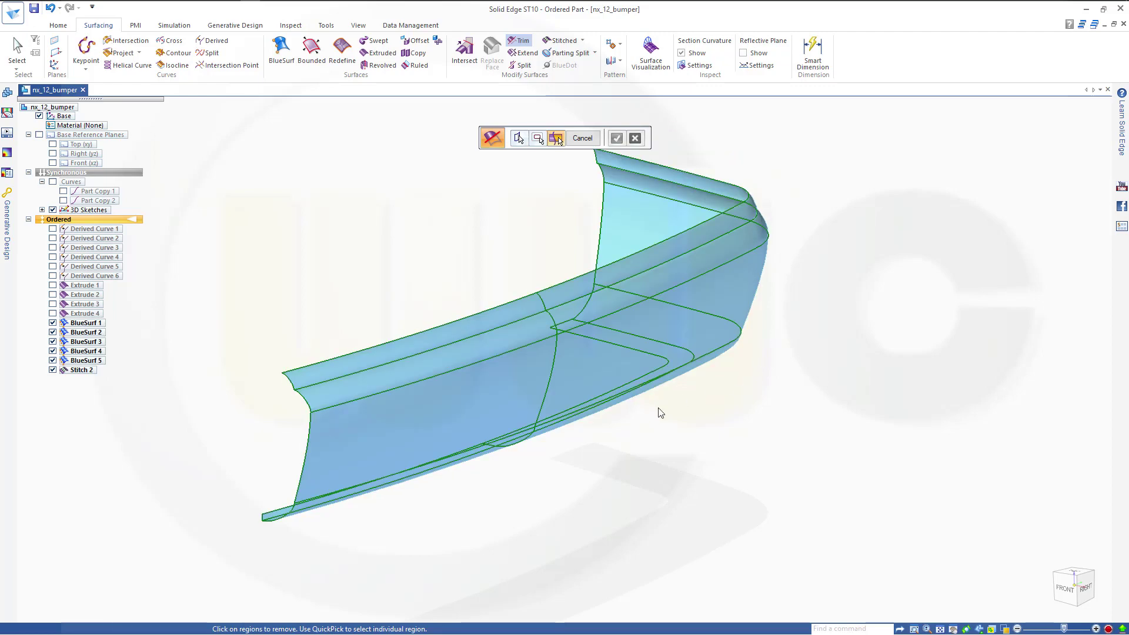
middle_click_drag(633, 429, 509, 427)
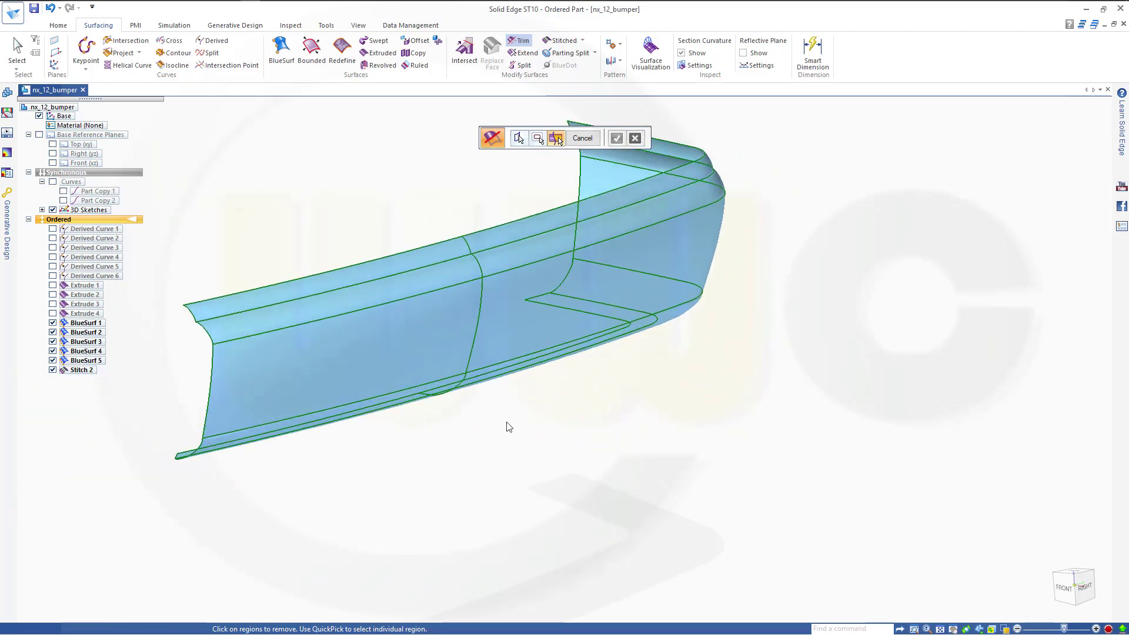
left_click(341, 355)
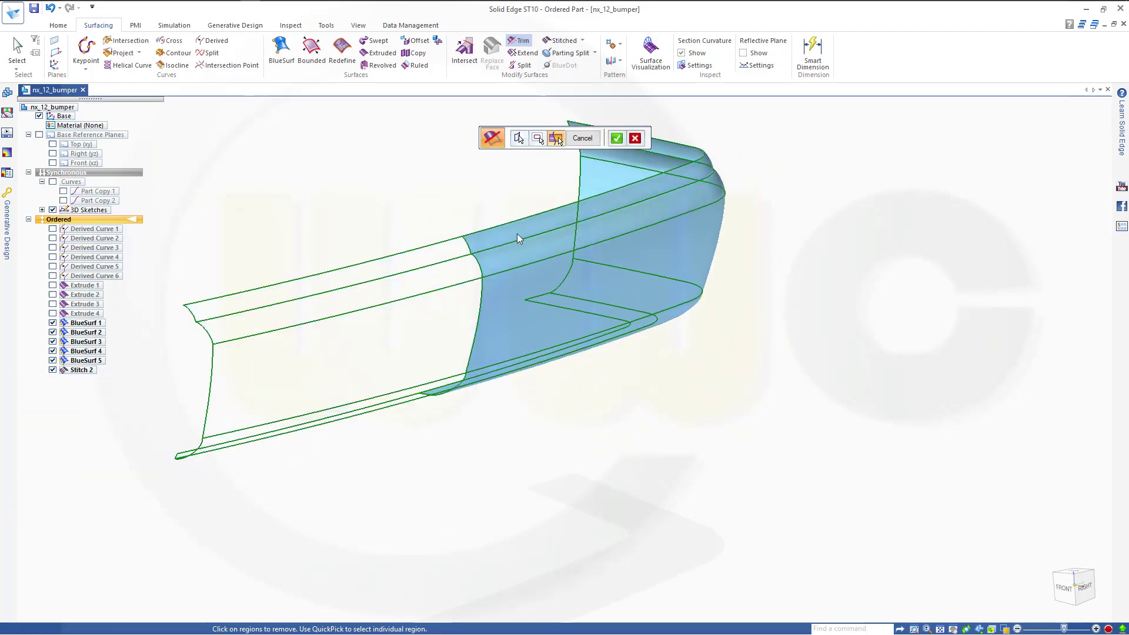
key("Return")
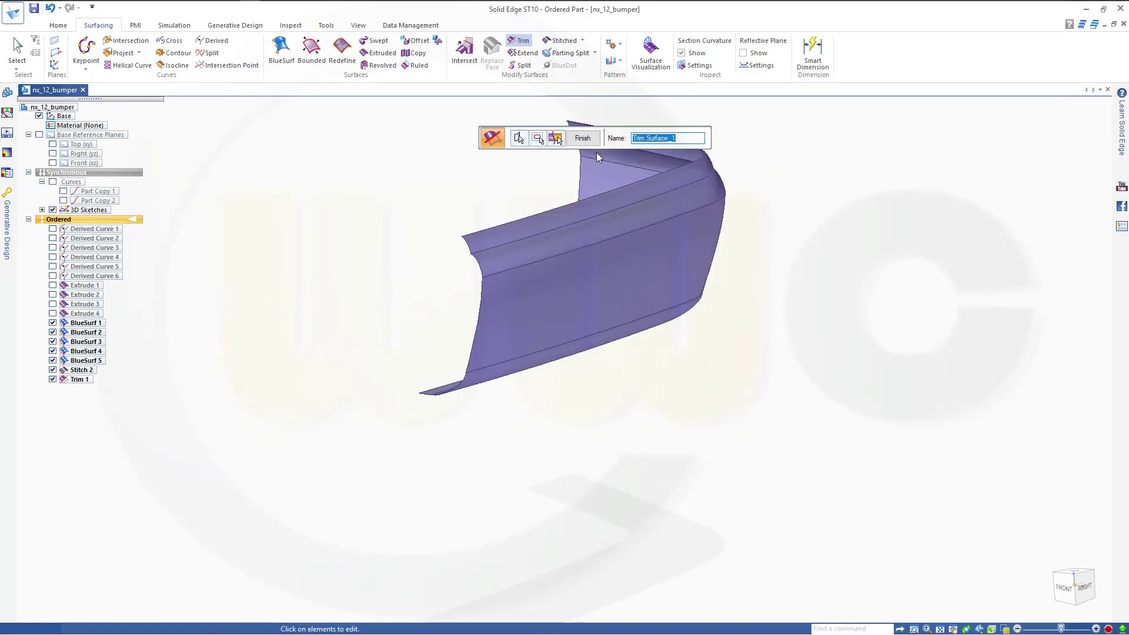
left_click(588, 142)
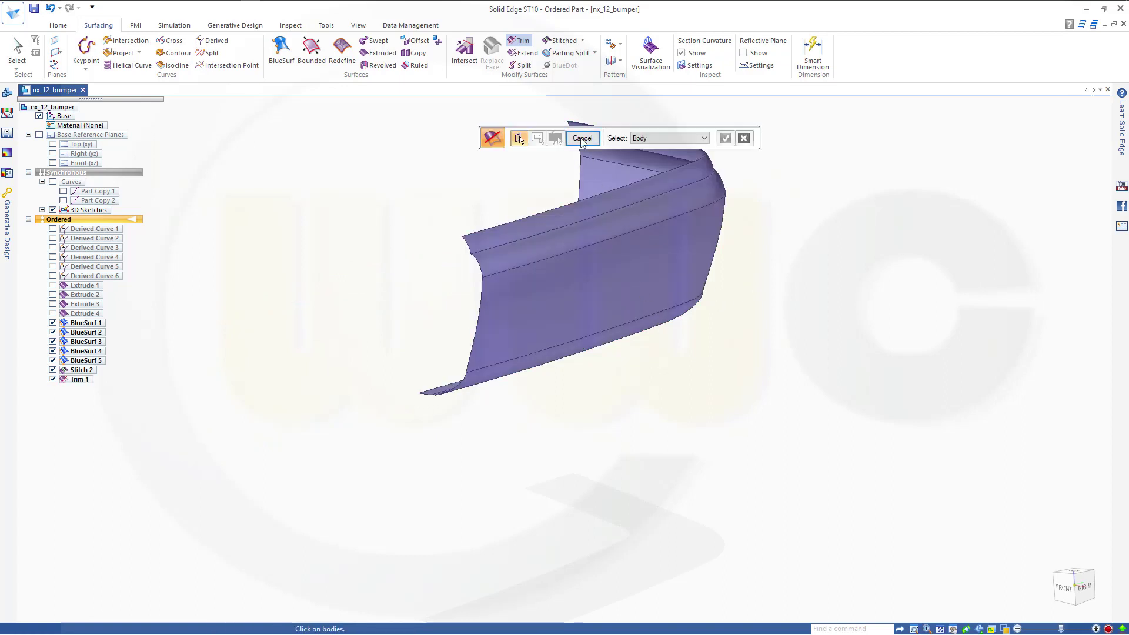
left_click(581, 143)
middle_click_drag(697, 383, 726, 393)
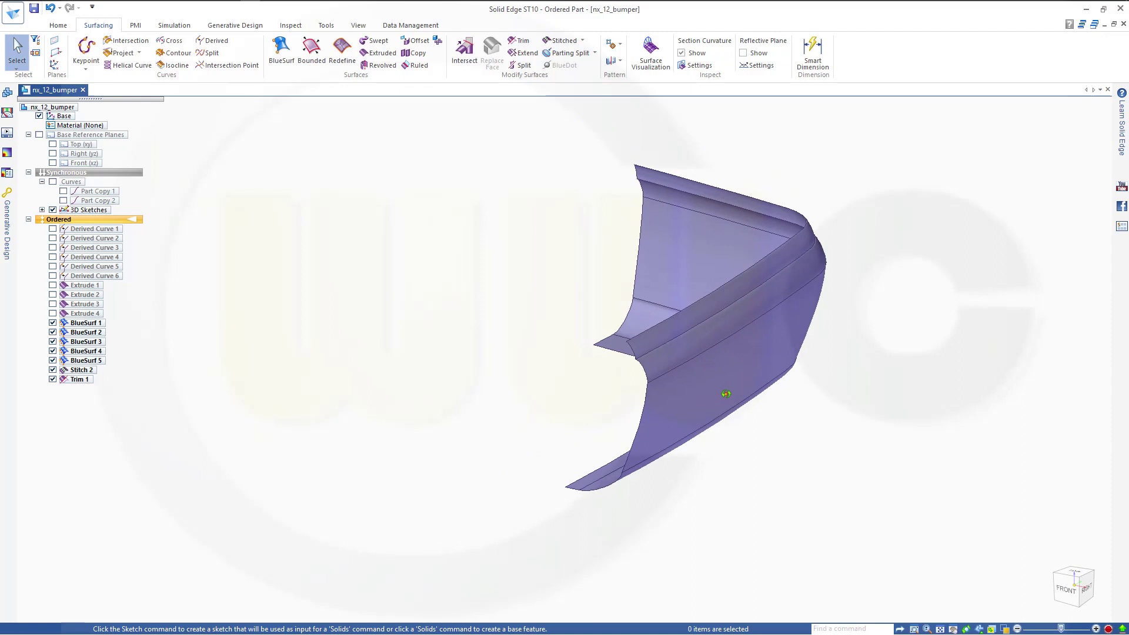
Mirror-copy the trimmed bumper half across the Front (xz) plane.
left_click(613, 62)
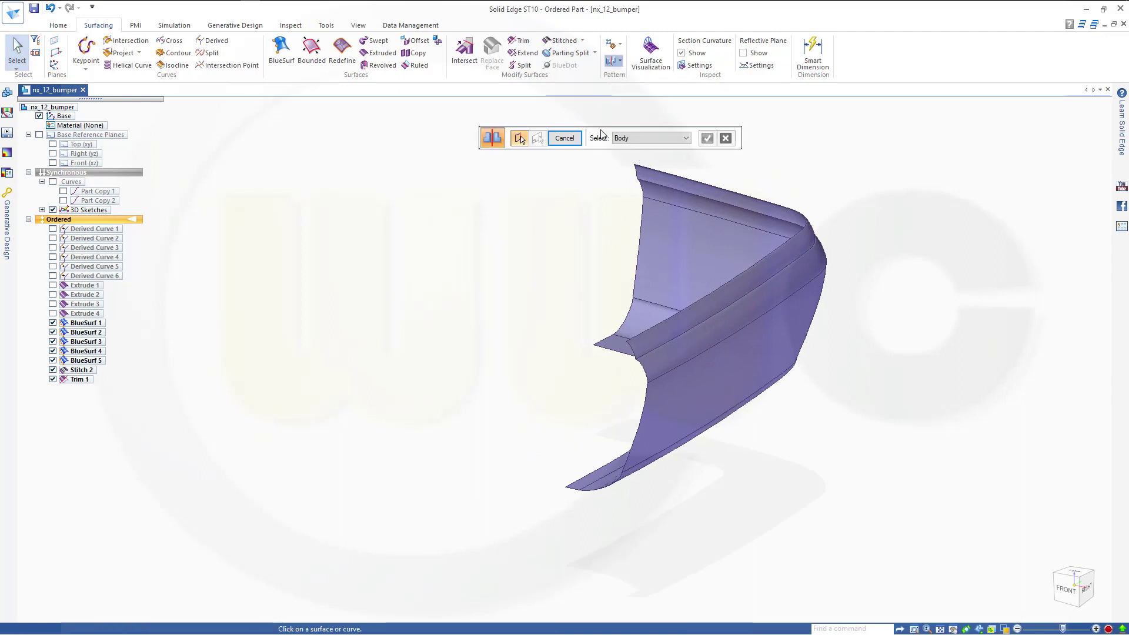
left_click(716, 344)
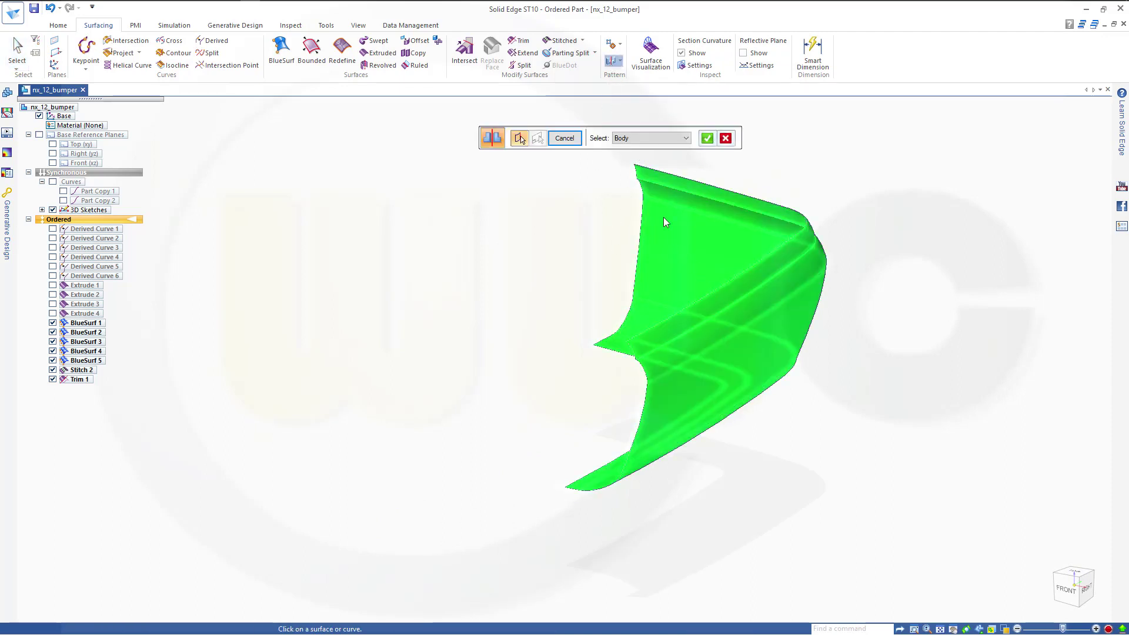
left_click(709, 139)
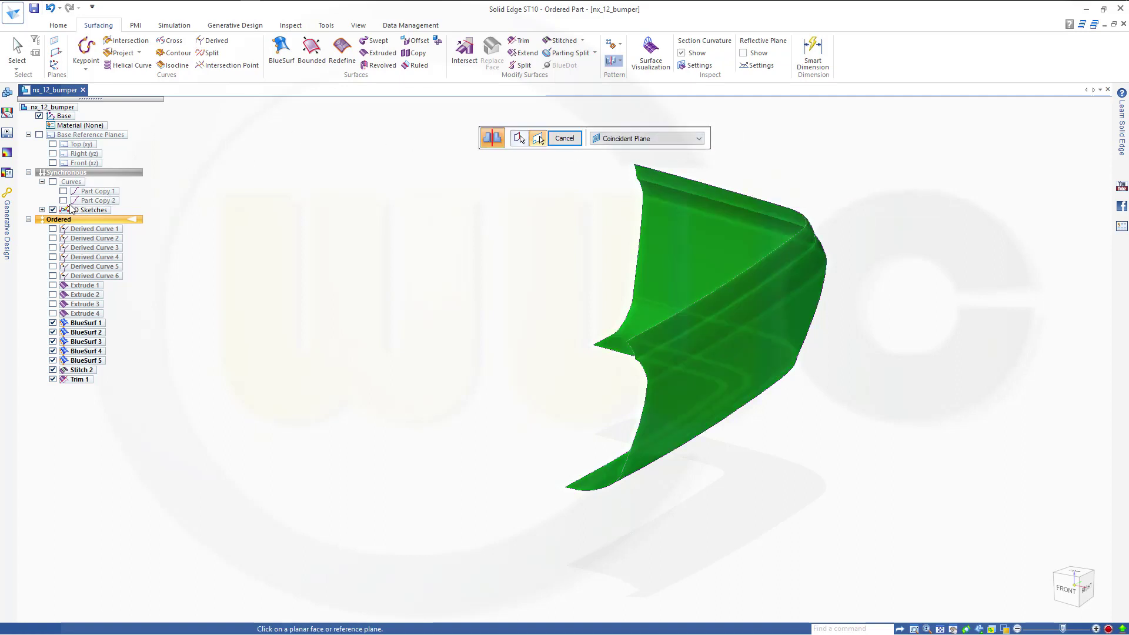
left_click(70, 163)
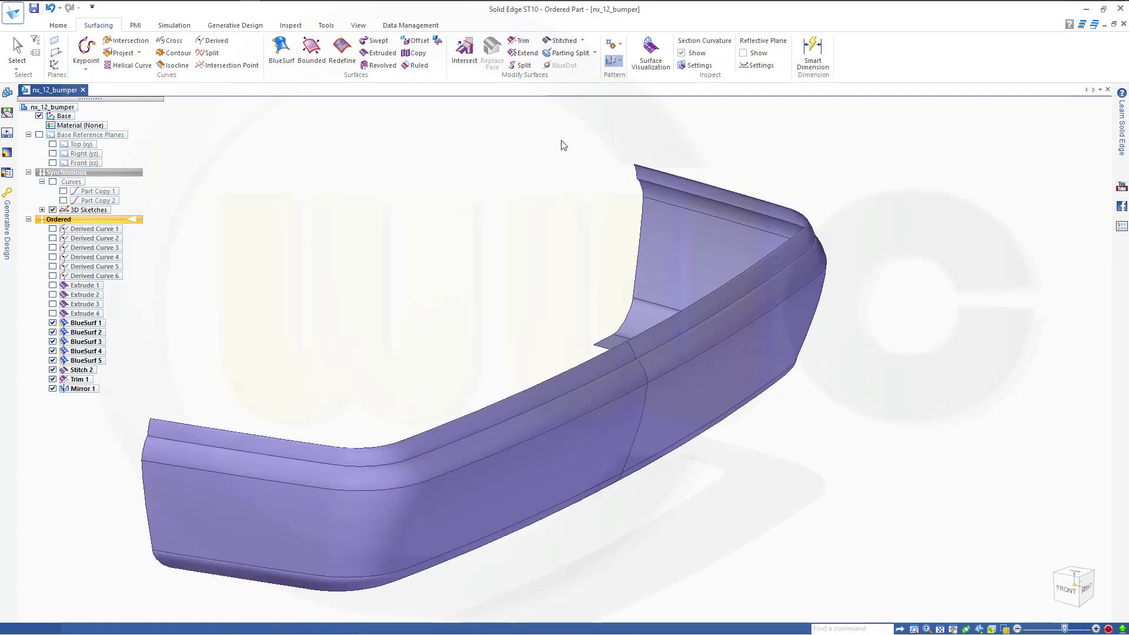
left_click(562, 141)
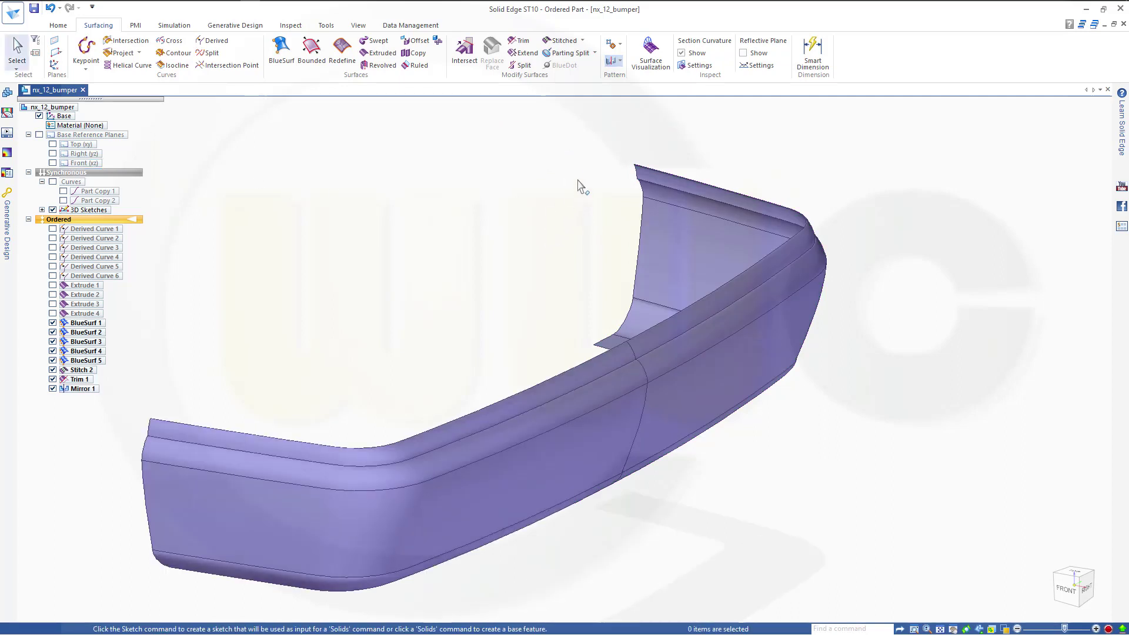
Stitch the original and mirrored bumper halves together using default stitch options.
left_click(560, 40)
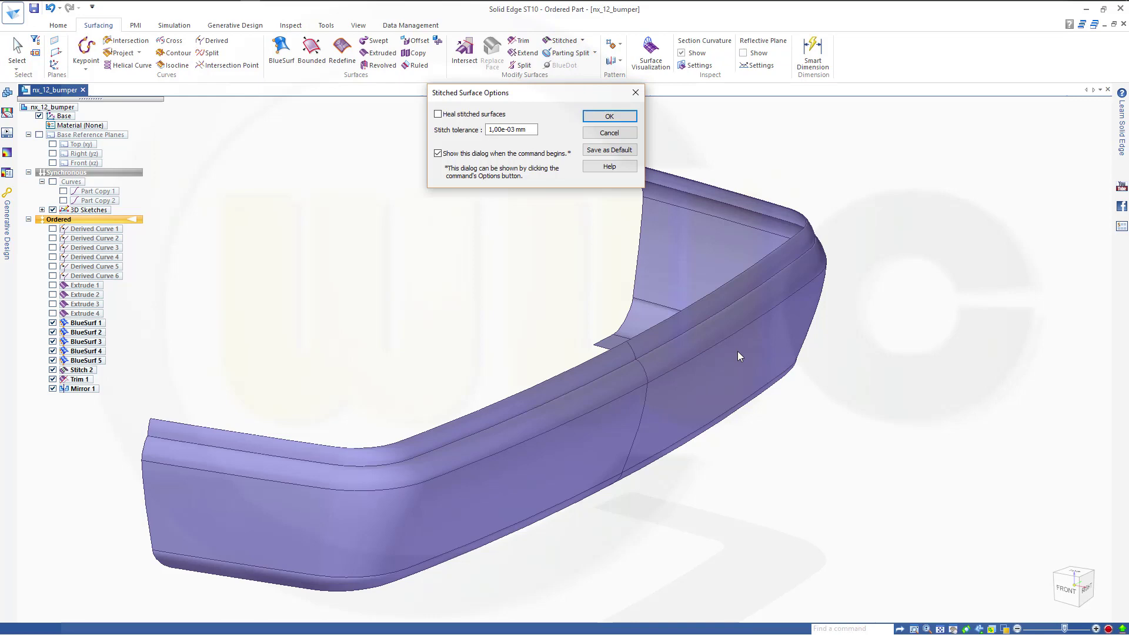
key("Return")
left_click(711, 360)
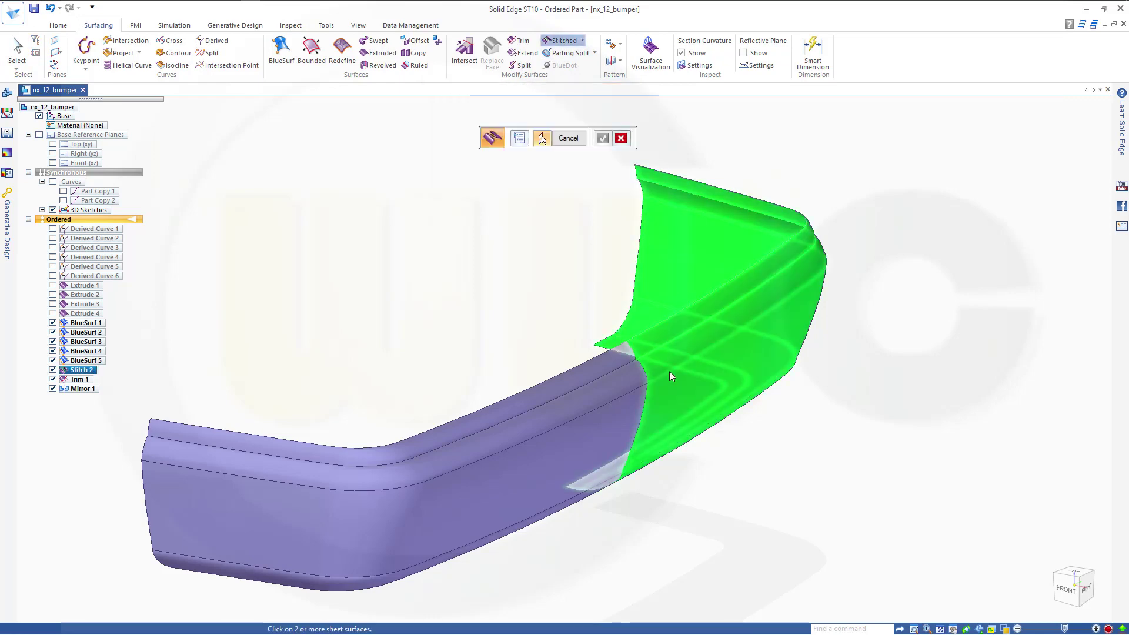
left_click(575, 405)
left_click(602, 137)
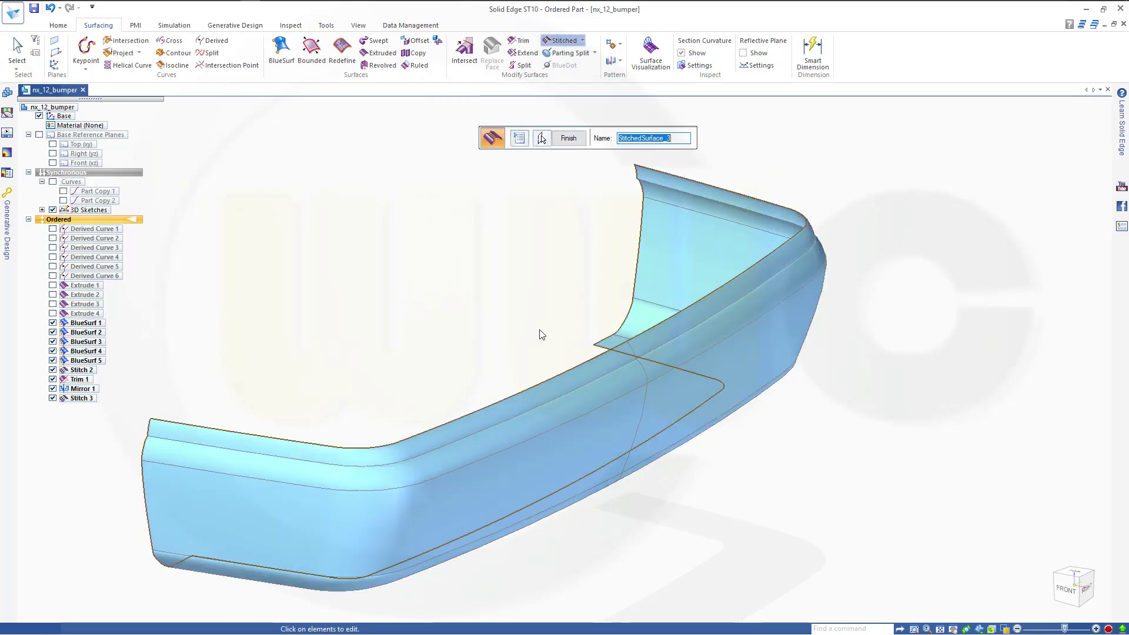
left_click(569, 139)
mouse_move(527, 241)
middle_mouse_down()
mouse_move(514, 280)
mouse_move(574, 273)
mouse_move(564, 260)
mouse_move(609, 276)
mouse_move(527, 320)
mouse_move(532, 262)
mouse_move(550, 247)
mouse_move(511, 262)
mouse_move(535, 263)
mouse_move(542, 248)
mouse_move(528, 276)
mouse_move(538, 305)
mouse_move(519, 330)
mouse_move(537, 303)
mouse_move(528, 297)
middle_mouse_up()
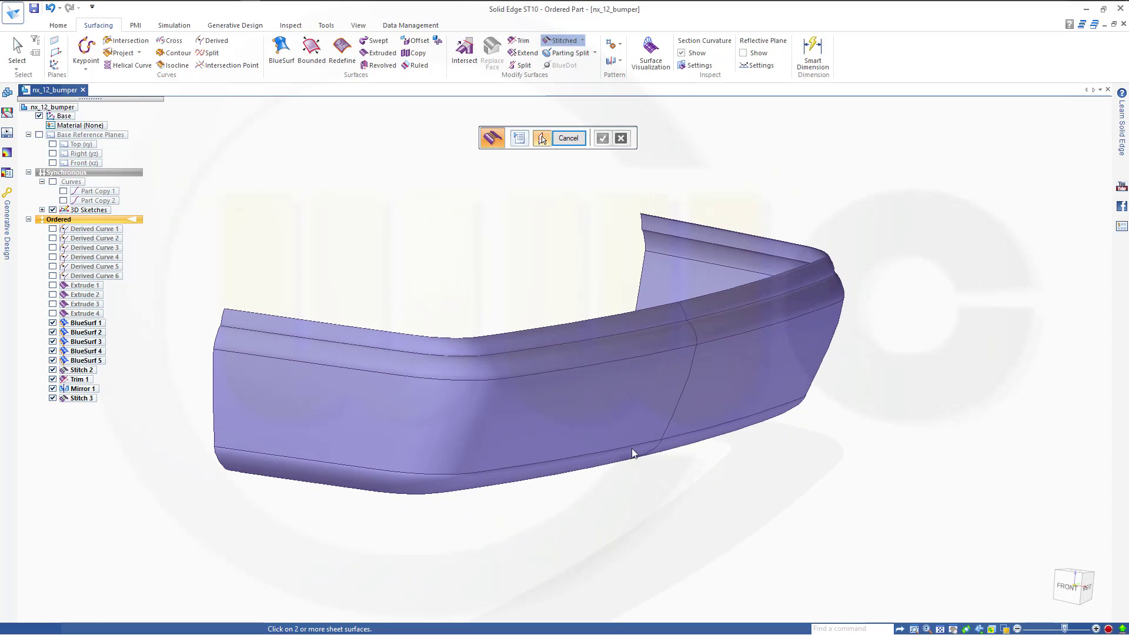